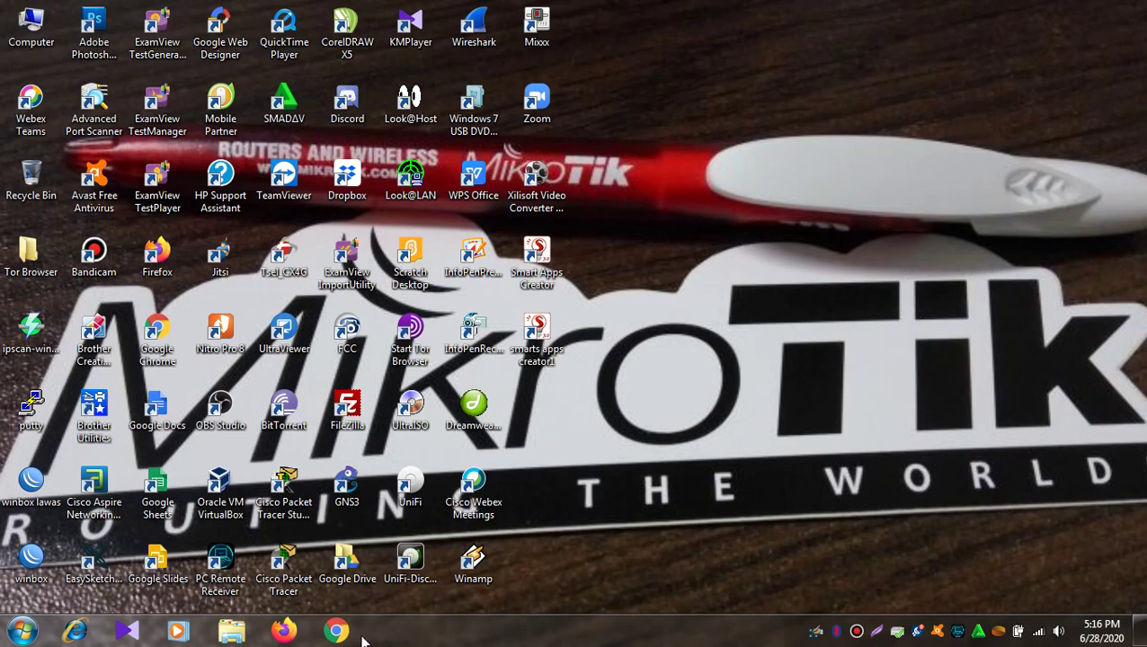
Step: Launch Chrome and open the SMP Negeri 2 Pejawaran school website
left_click(335, 631)
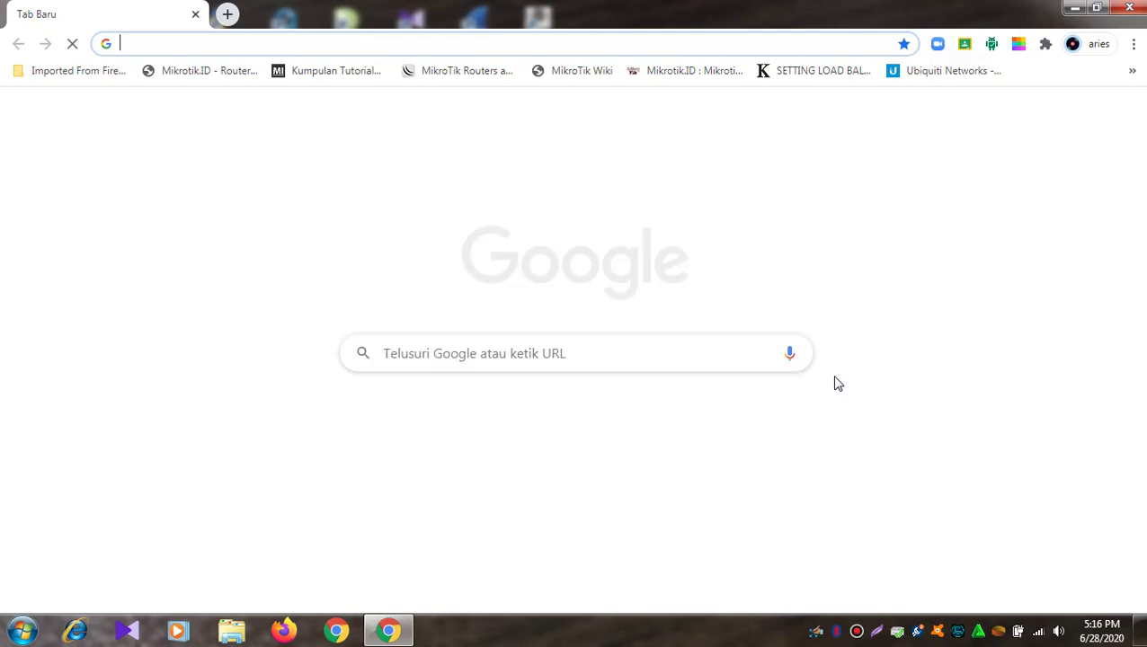
type("sp")
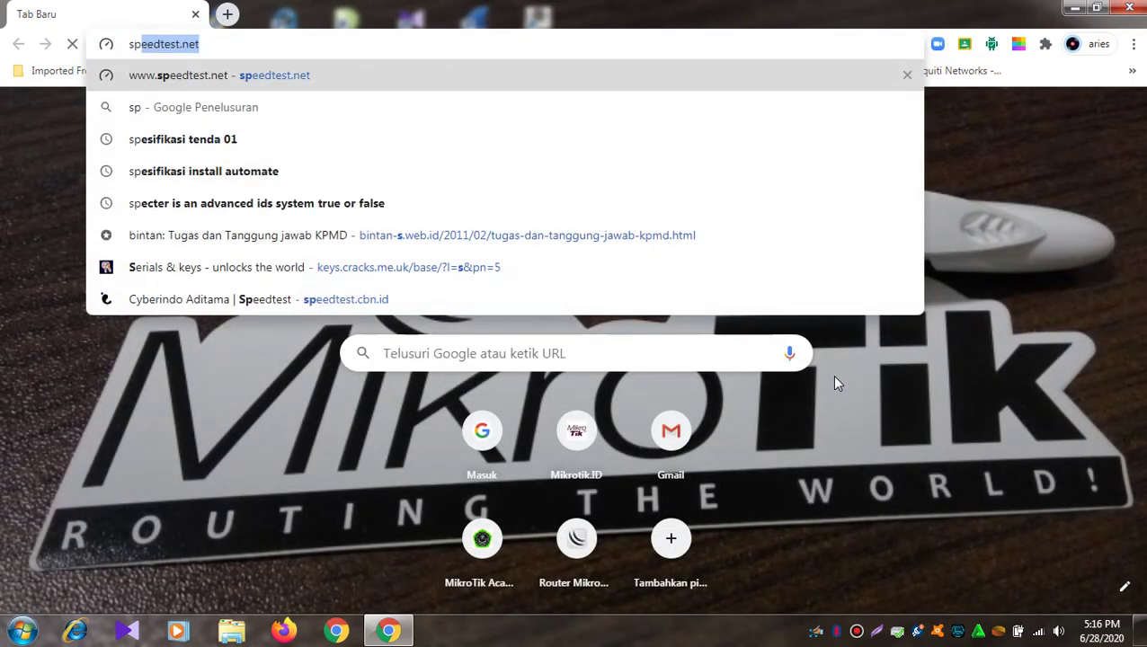
key("BackSpace")
key("BackSpace")
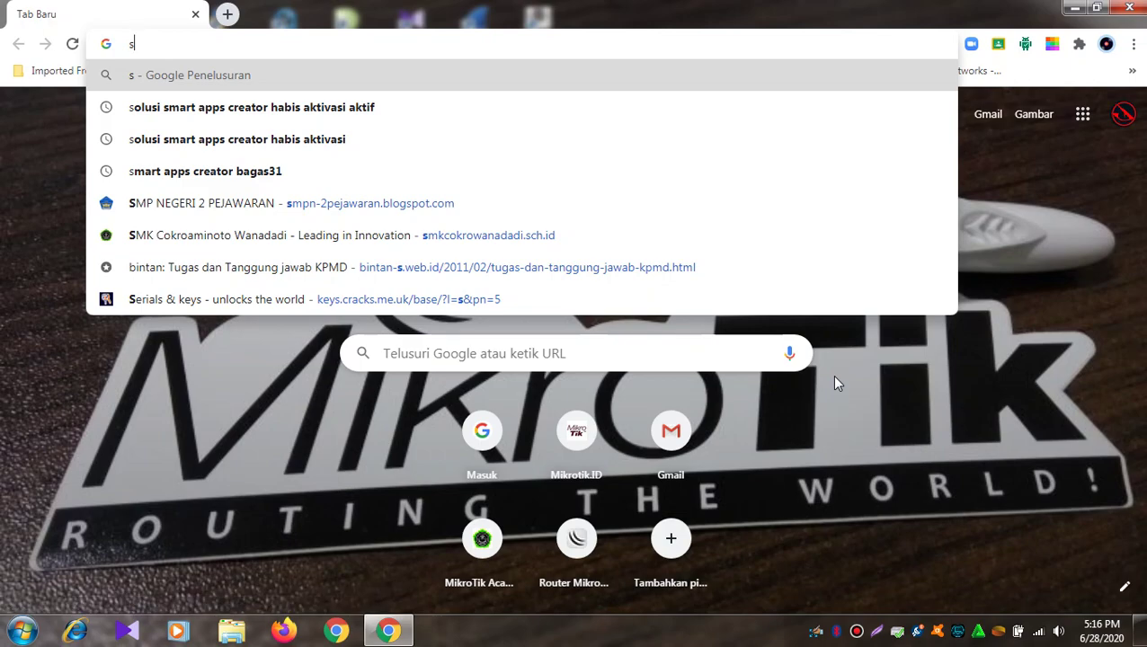
left_click(387, 214)
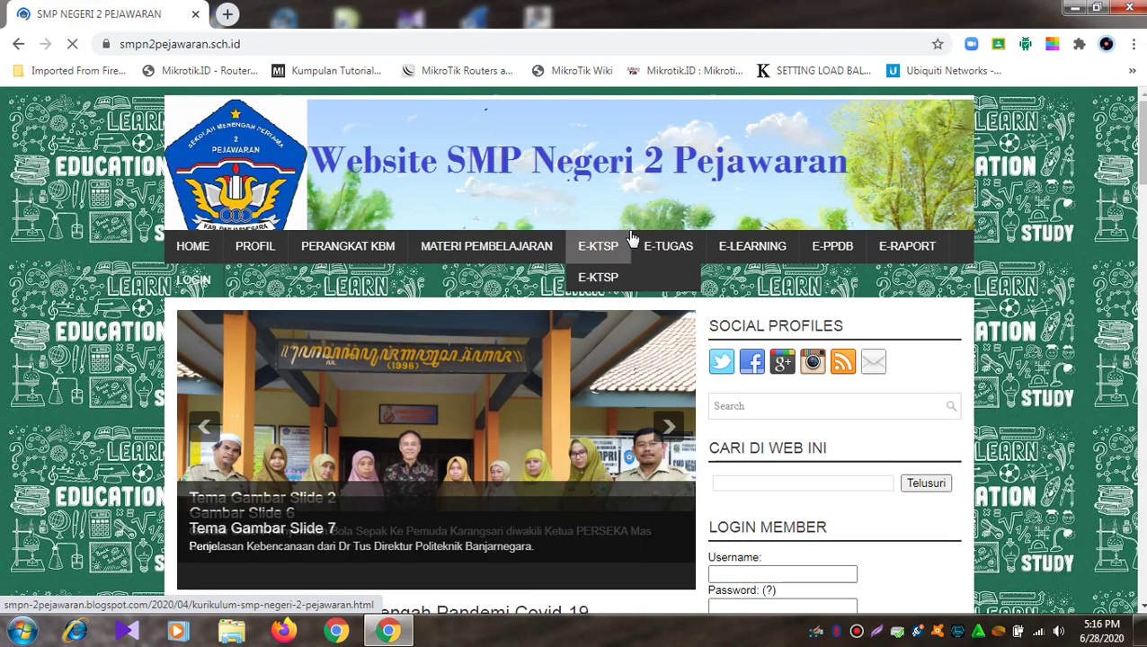
Step: Go through E-LEARNING > E-Learning Moodle Online to reach the Moodle login page
mouse_move(750, 246)
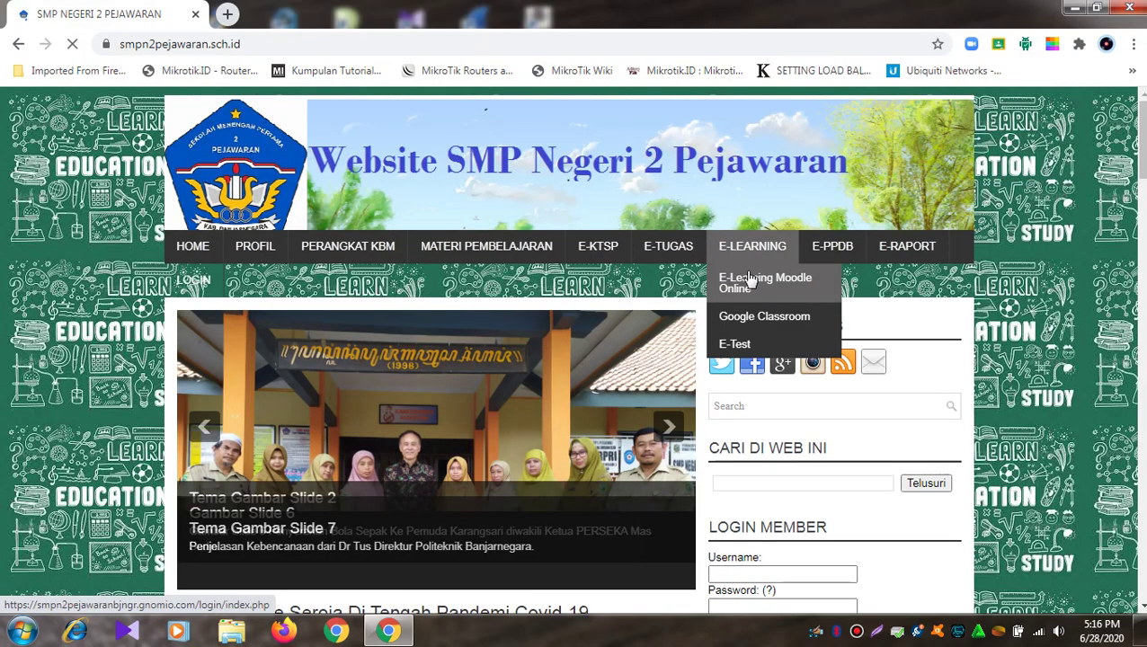
mouse_move(719, 261)
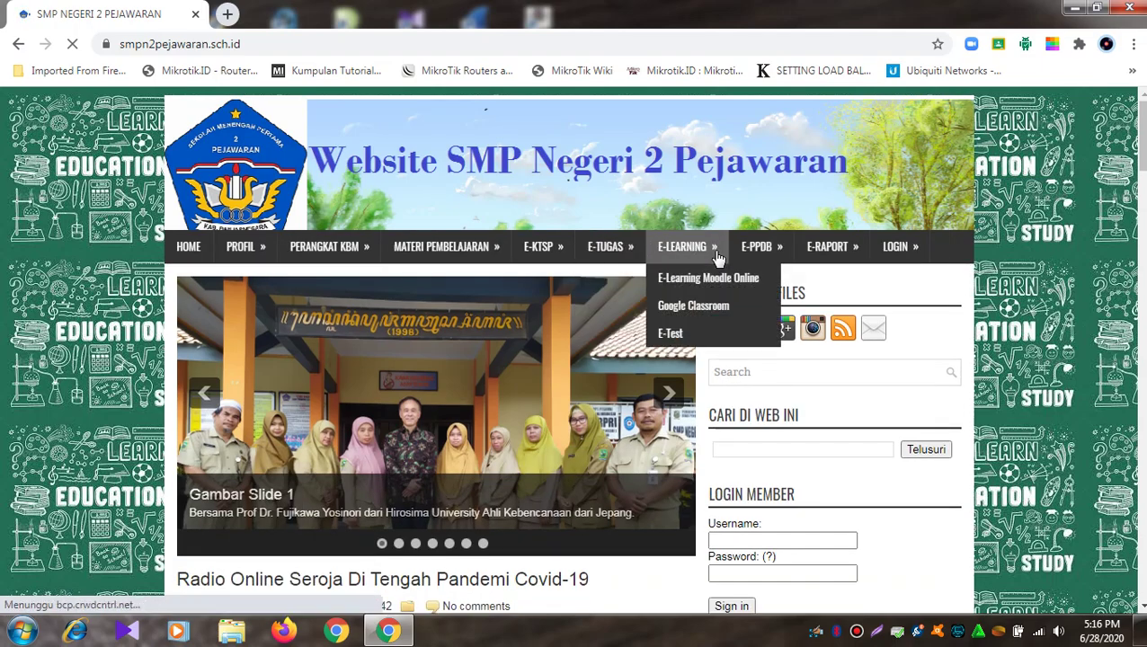
left_click(728, 275)
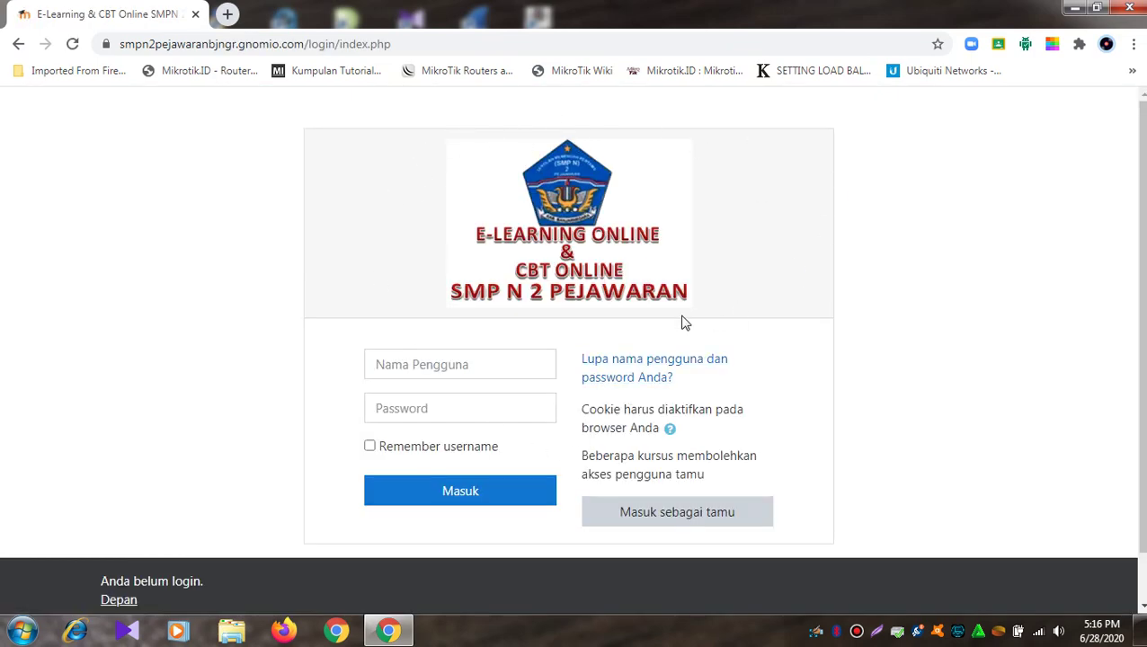
Step: Sign in with the administrator account's username and password and log in (Masuk)
left_click(516, 368)
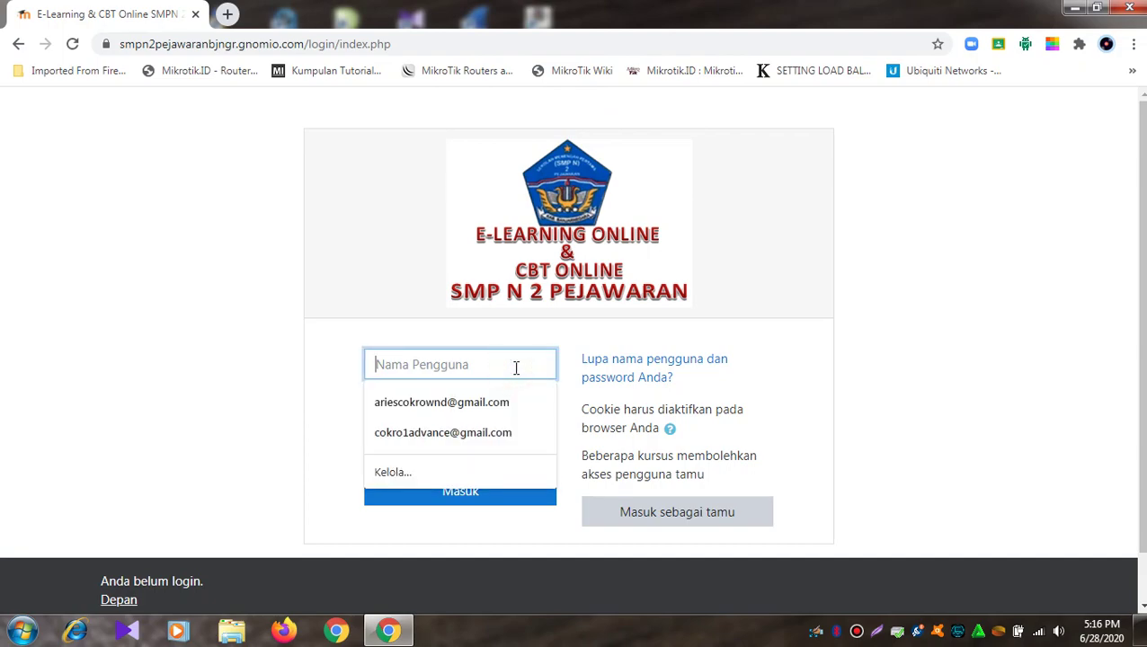
left_click(345, 377)
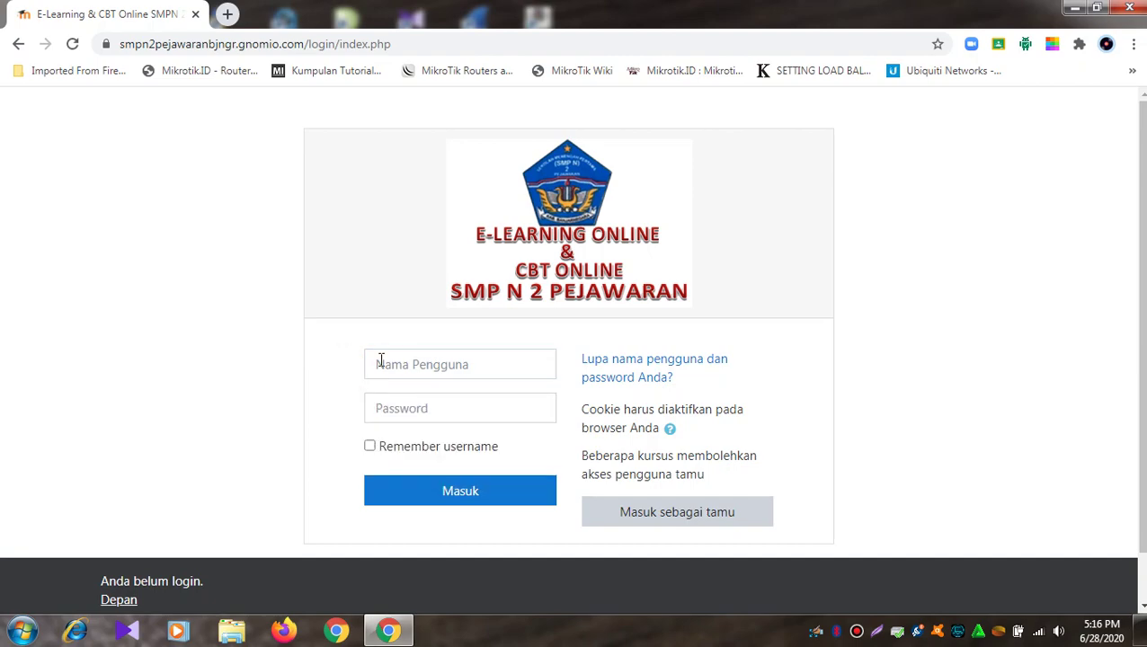
left_click(448, 370)
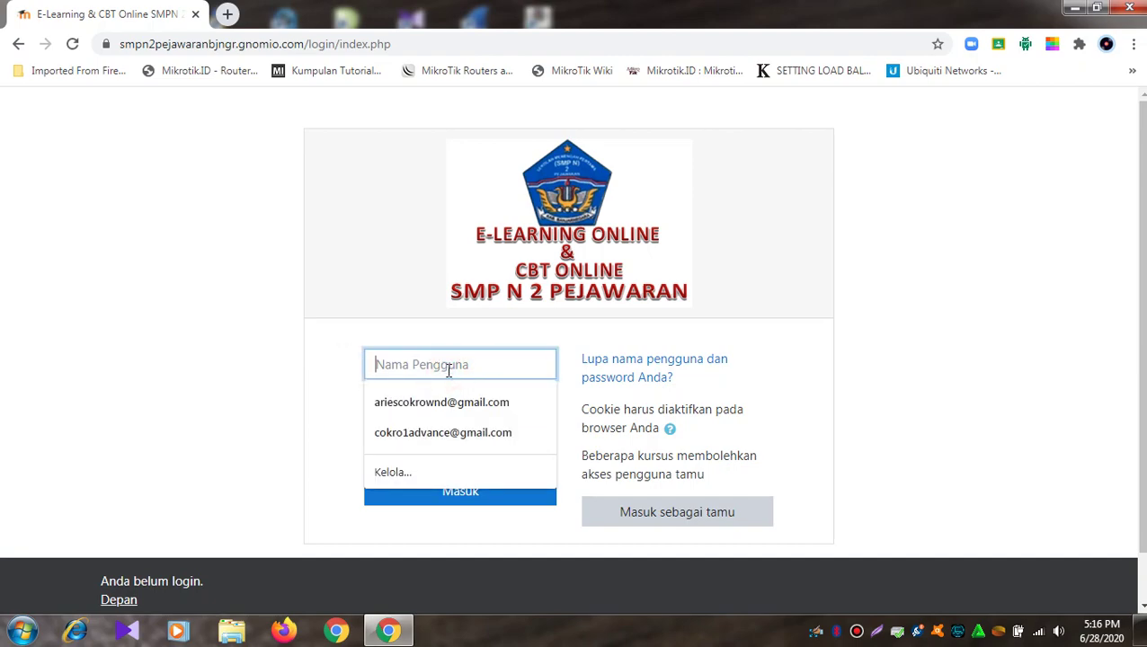
type("admin")
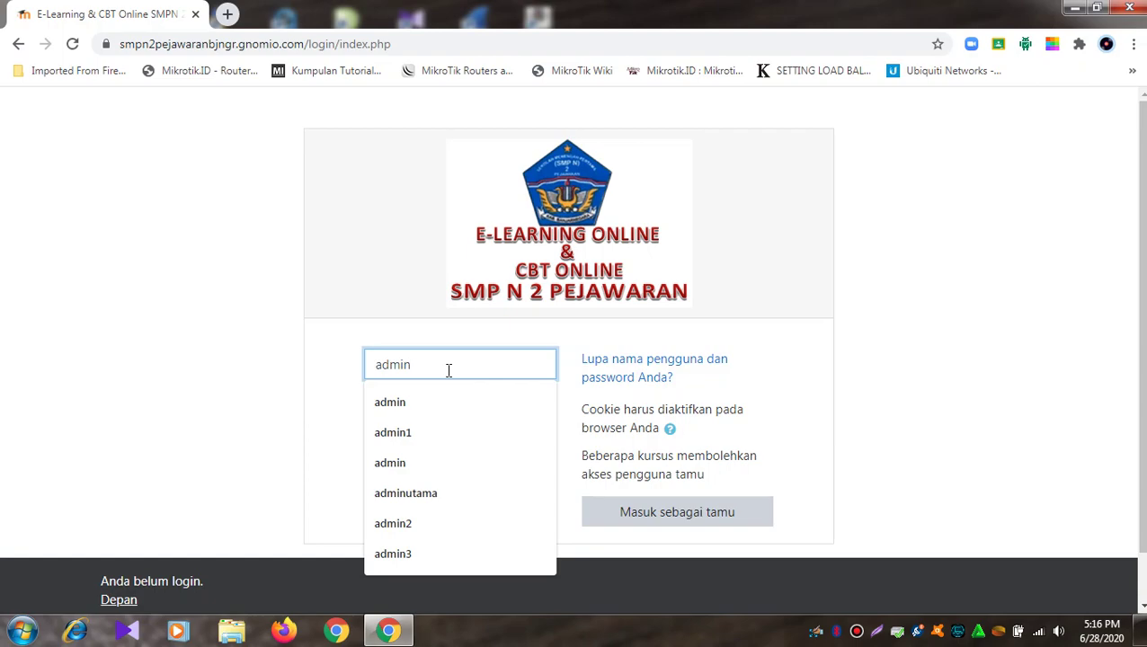
left_click(335, 424)
left_click(434, 403)
type("•••••")
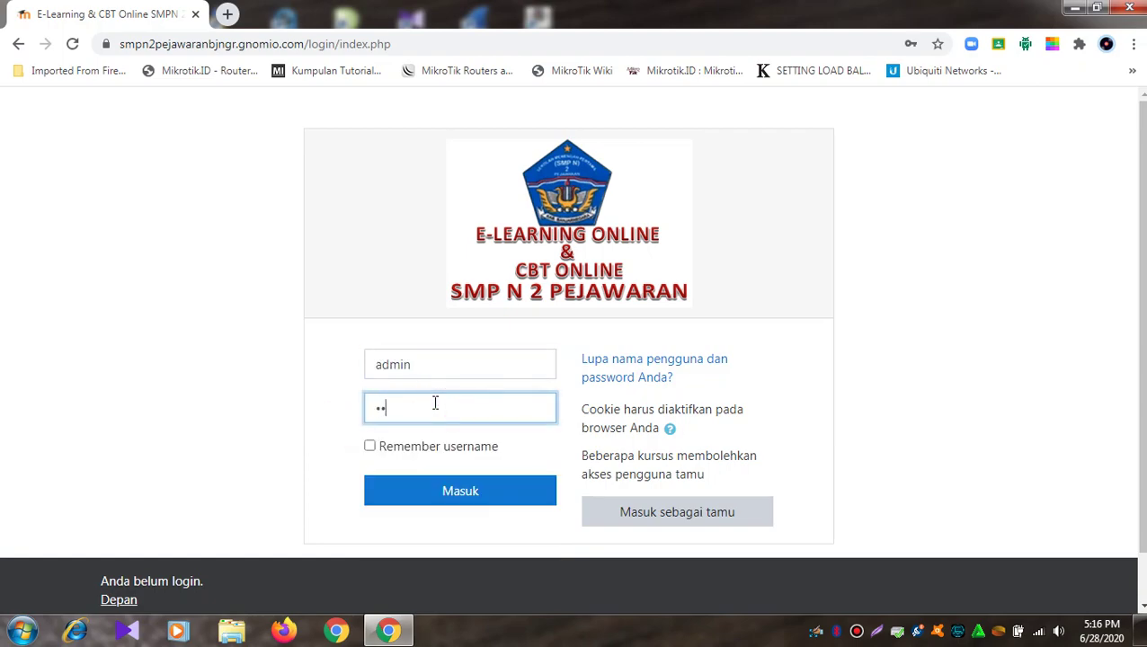
type("••••••")
left_click(443, 486)
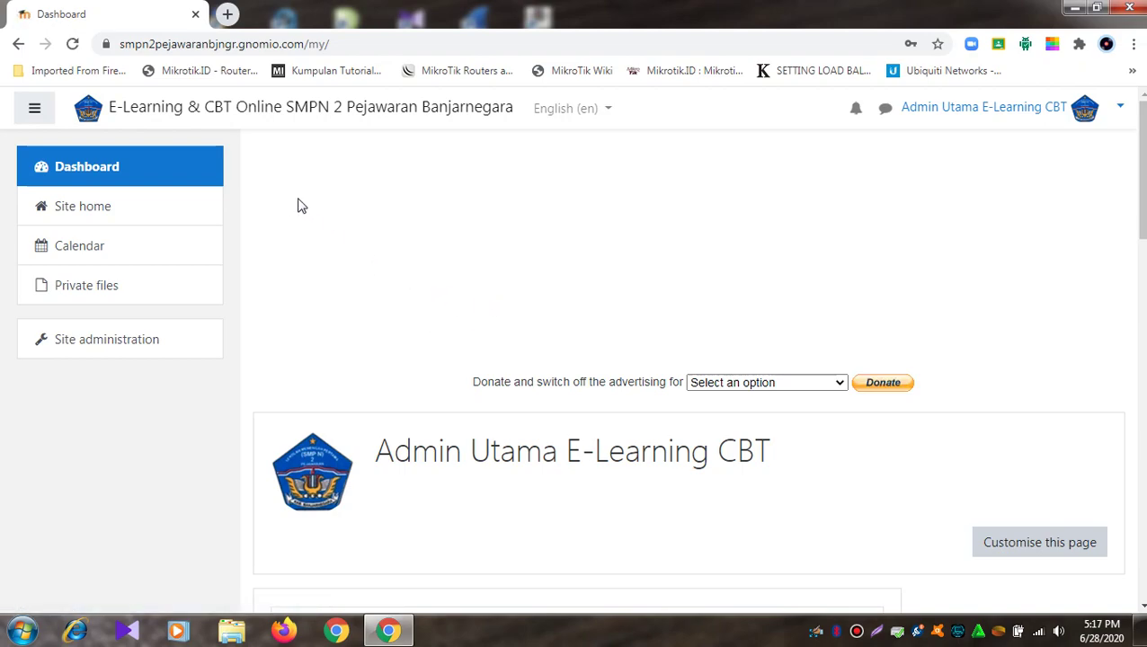
Step: Open Site home and scroll through Available courses like MATIMATIKA KELAS 7 and PPKN KELAS 7
left_click(107, 218)
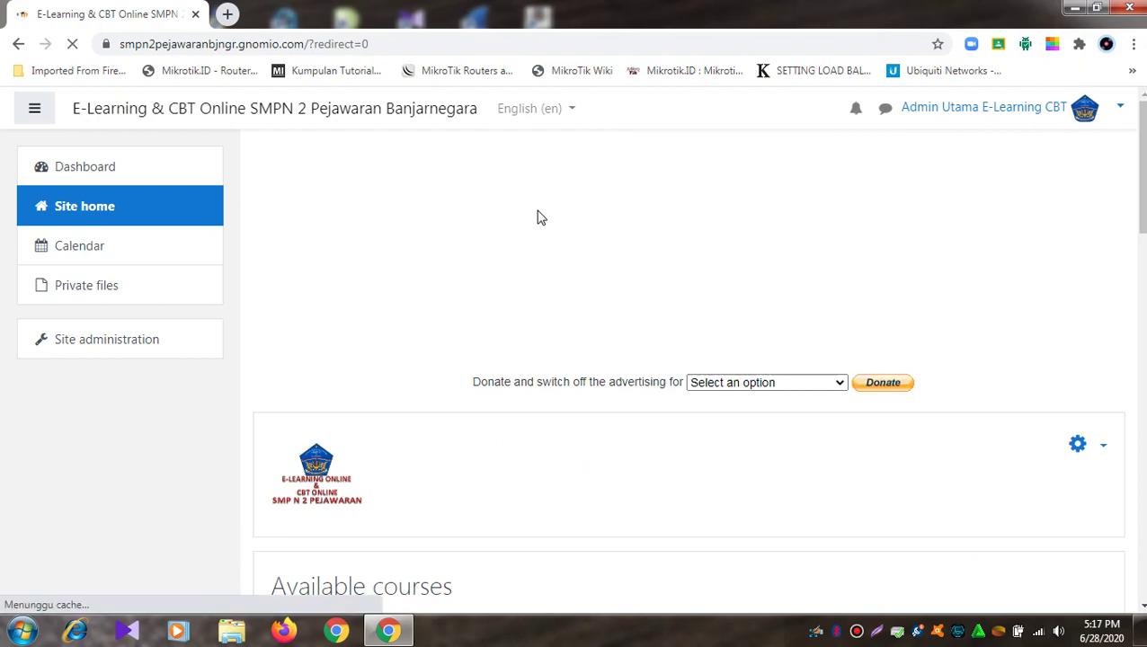
scroll(539, 218, "down", 5)
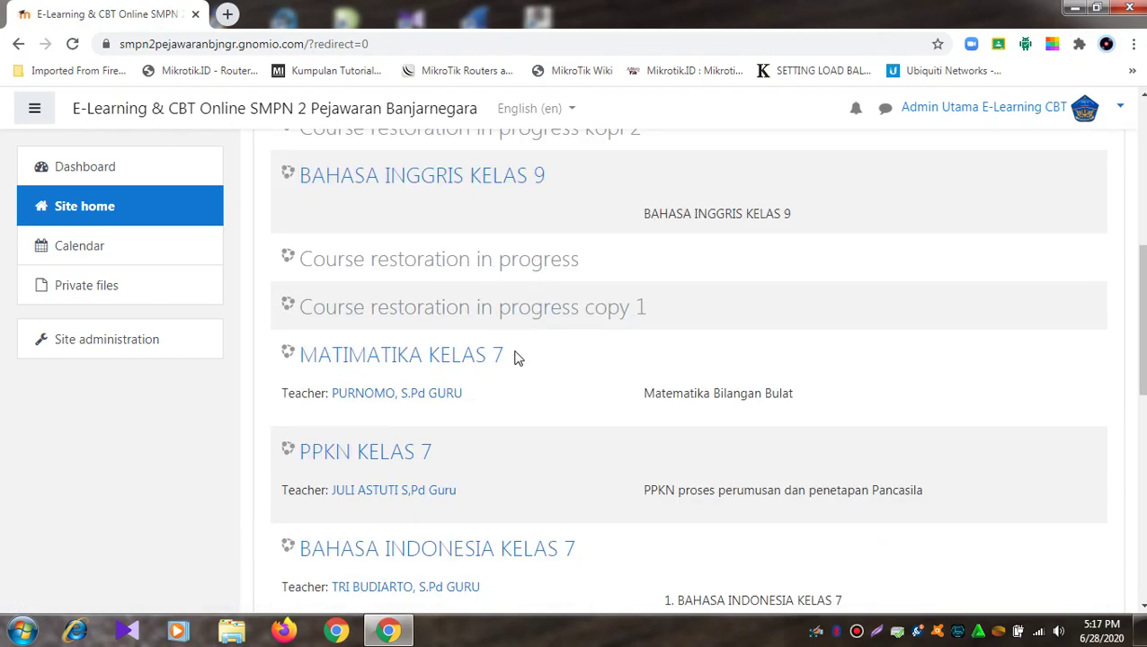
scroll(515, 357, "down", 1)
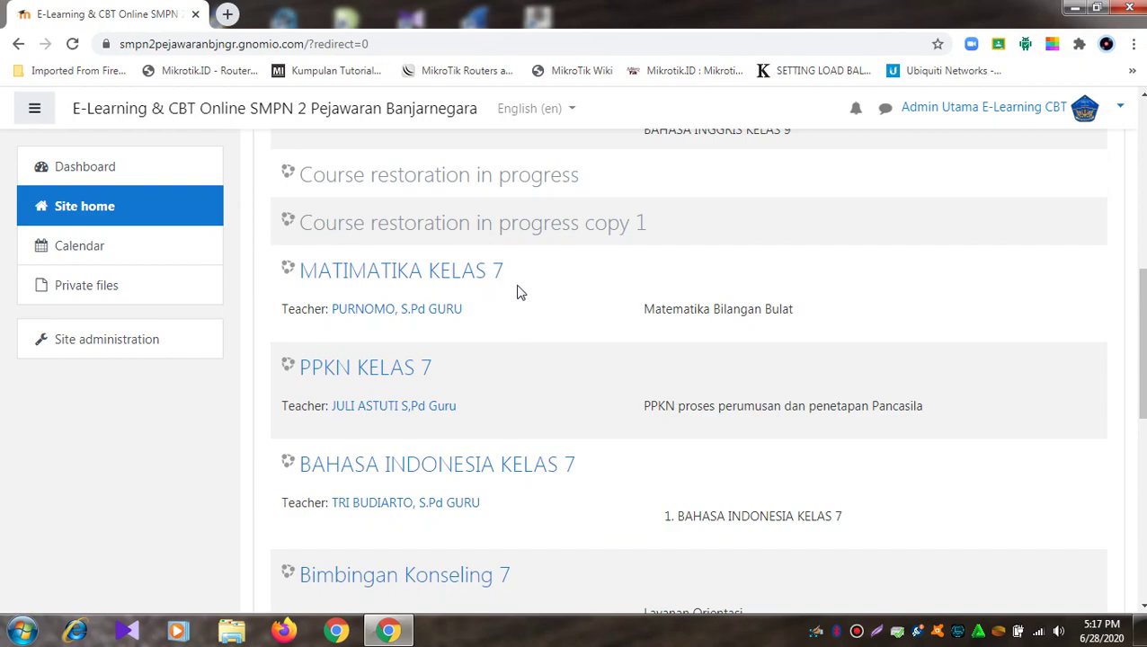
scroll(493, 314, "down", 2)
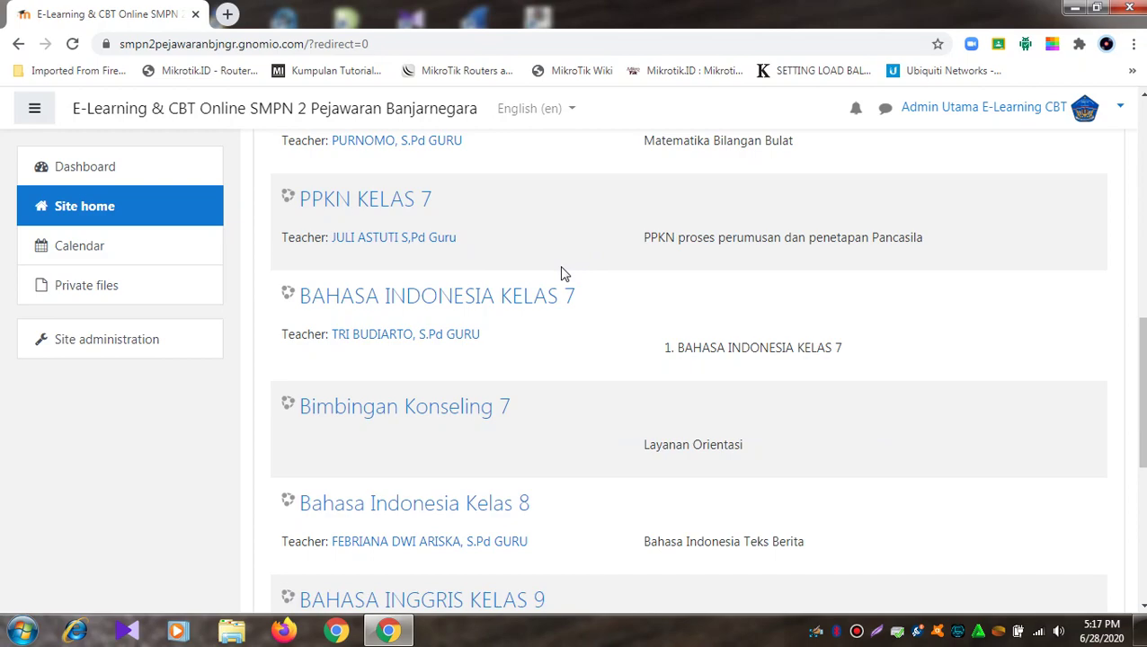
scroll(564, 273, "up", 2)
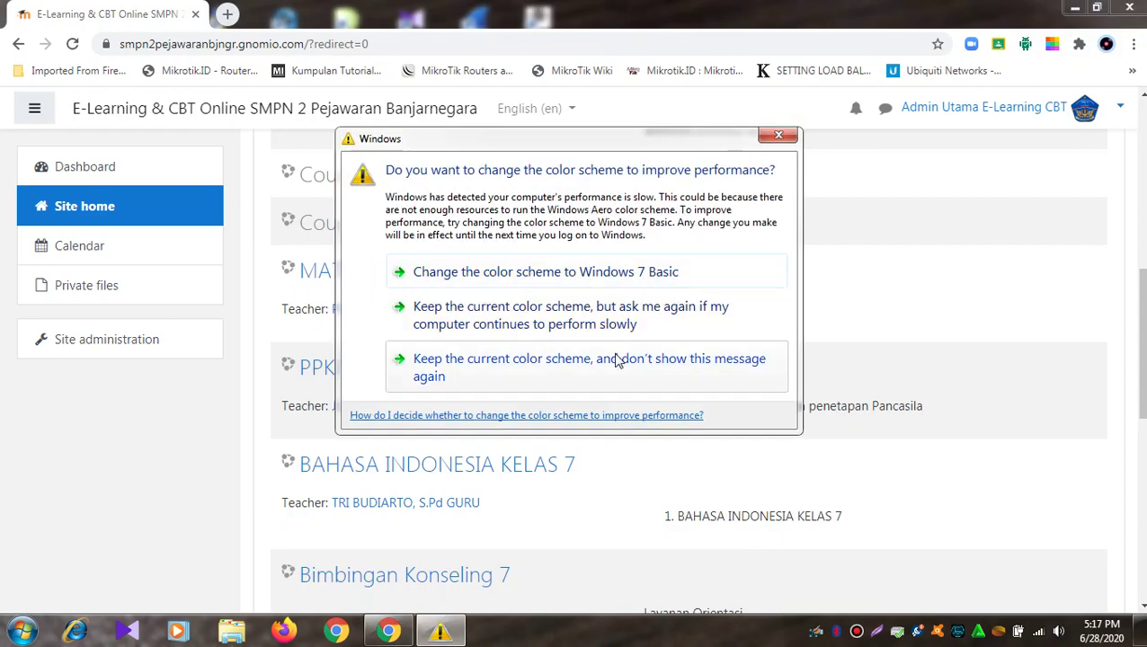
Step: Keep the current Windows colour scheme and stop showing that warning again
left_click(615, 361)
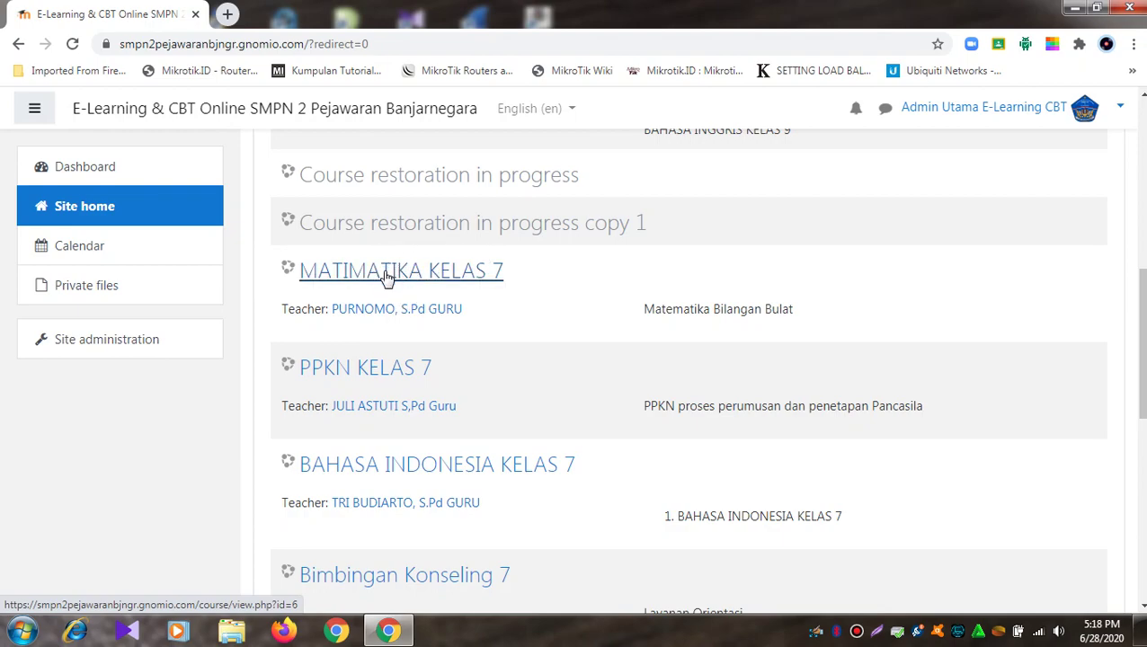
Step: Switch the Moodle language from English (en) to Indonesian (id) and reopen Administrasi Situs
left_click(105, 347)
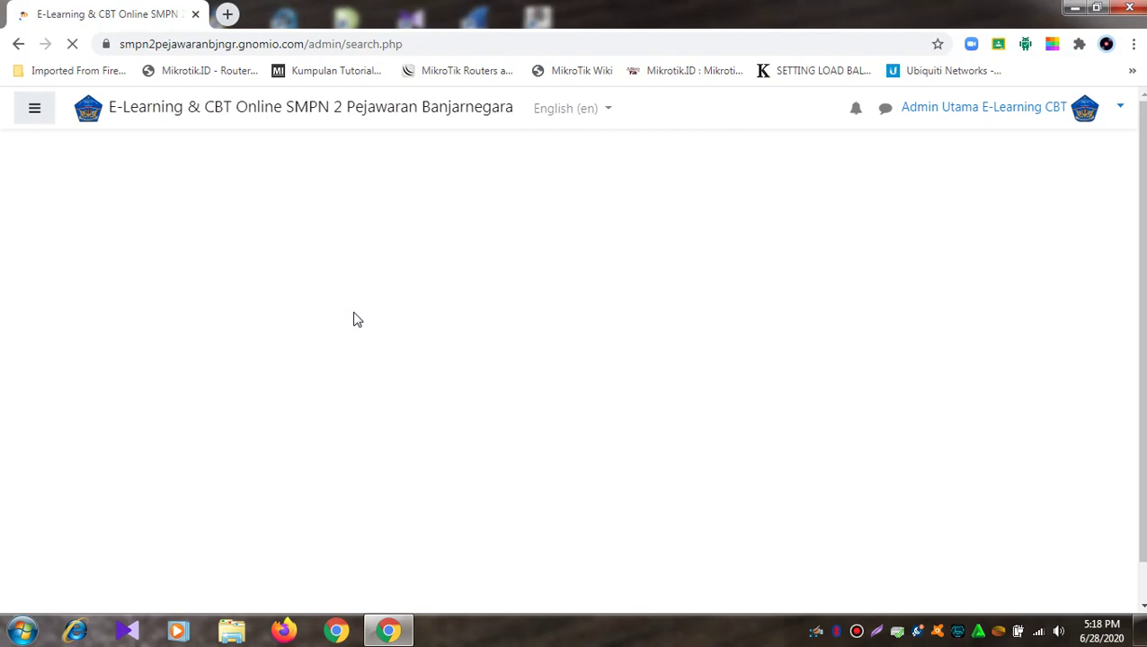
scroll(355, 315, "down", 5)
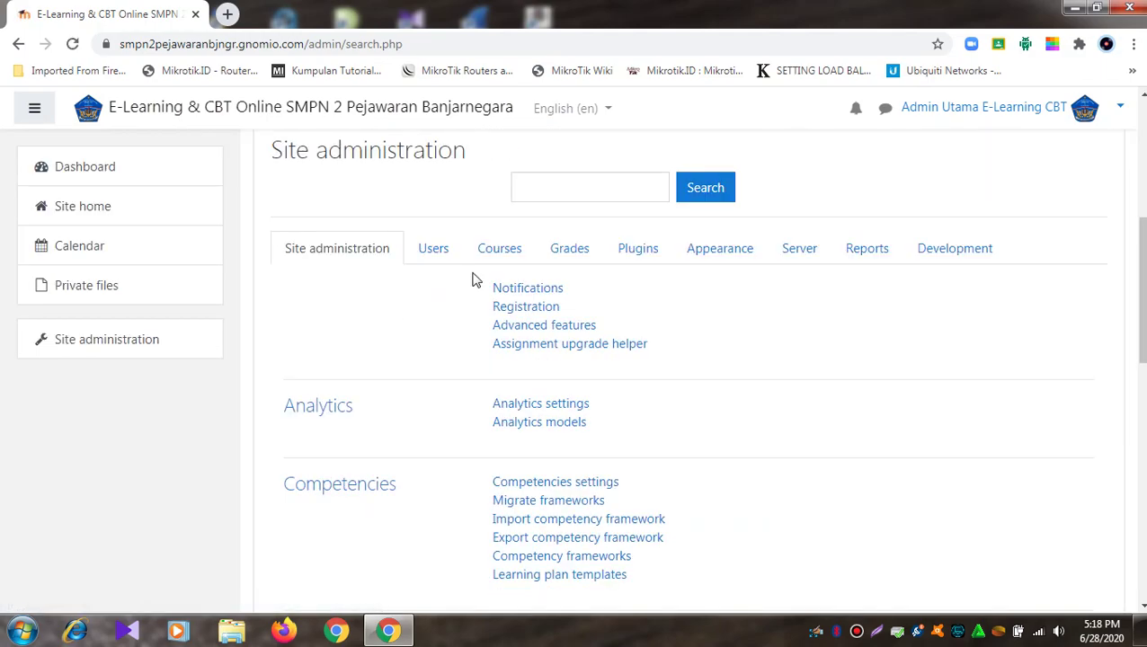
left_click(609, 109)
left_click(593, 171)
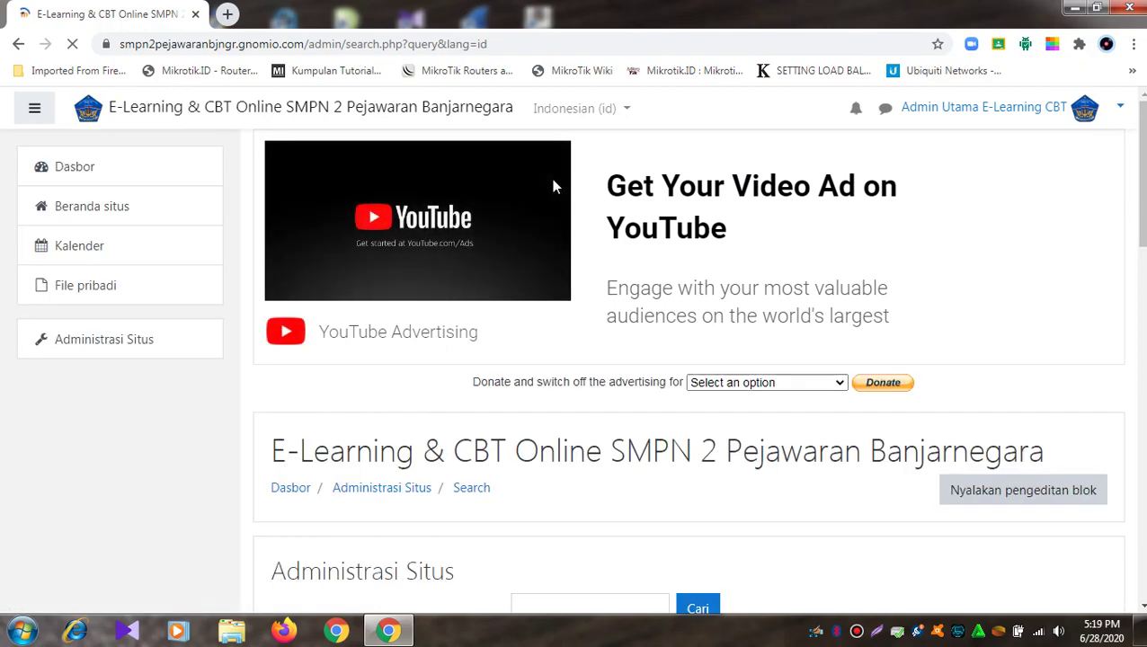
scroll(553, 185, "down", 3)
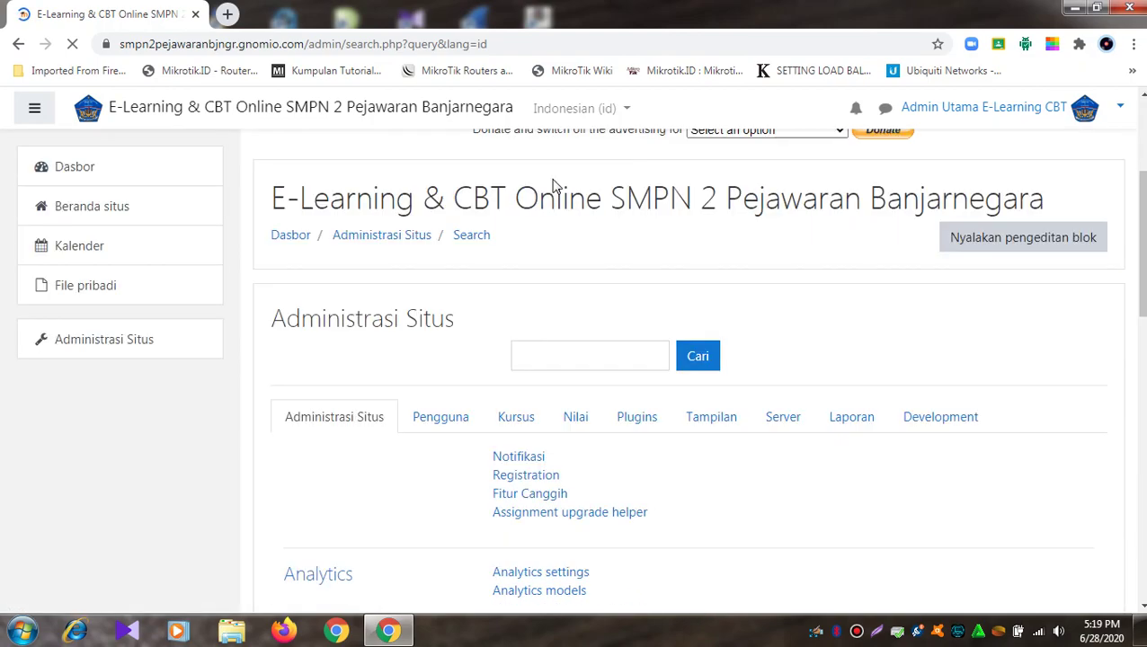
left_click(123, 353)
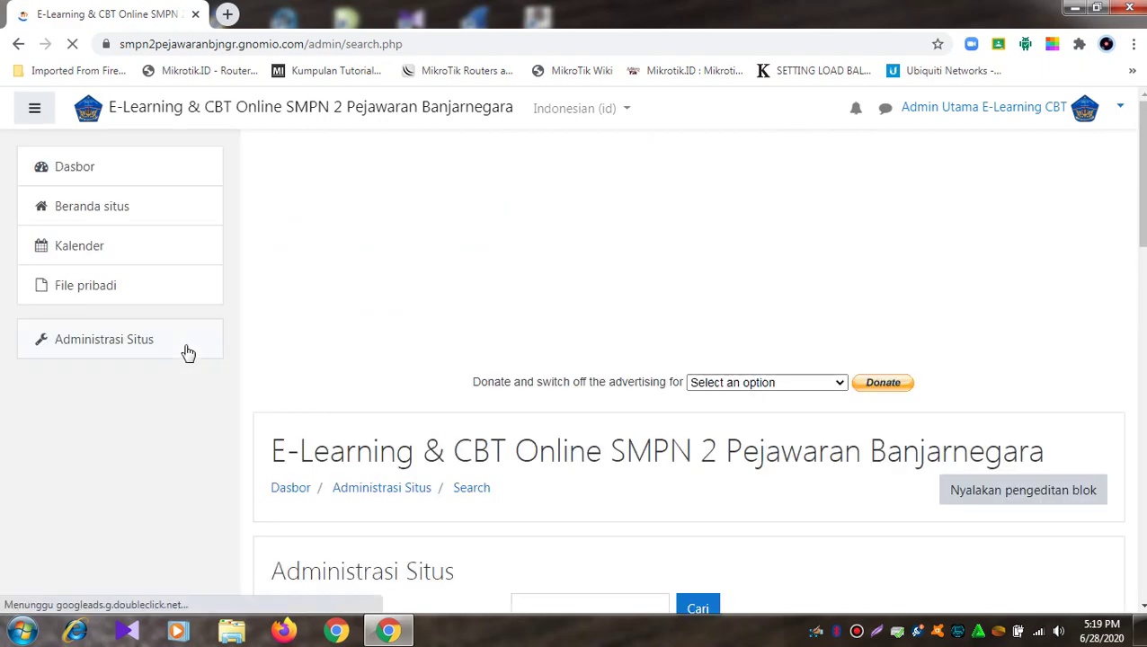
scroll(317, 353, "down", 4)
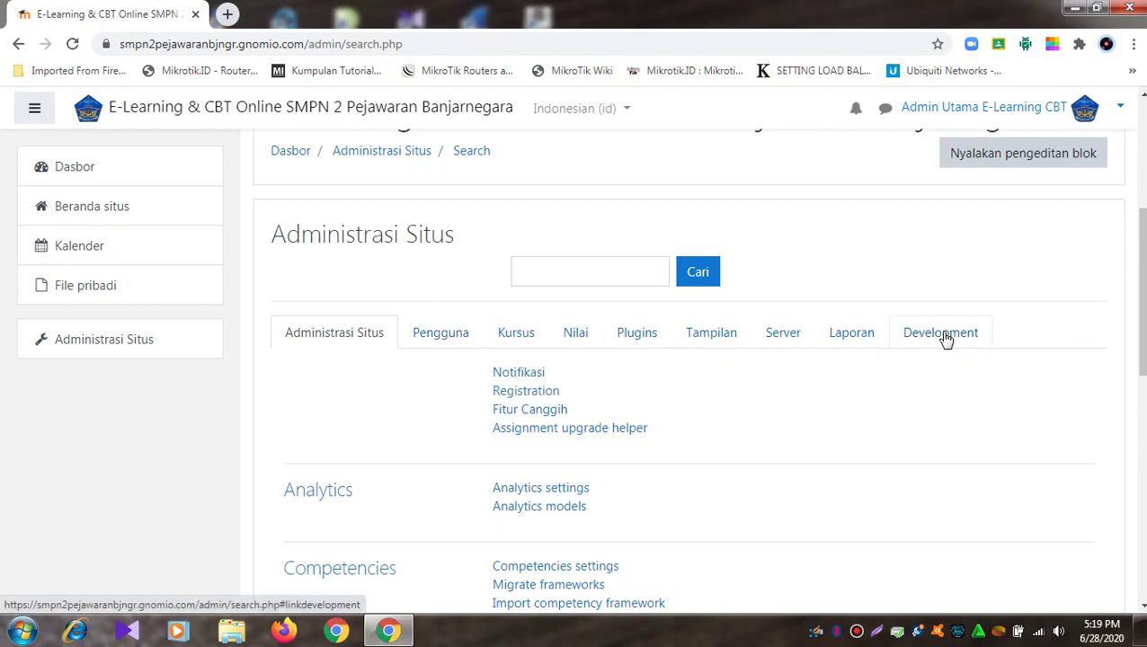
Step: Open Kursus > Manage courses and categories and scroll to the category list
left_click(524, 335)
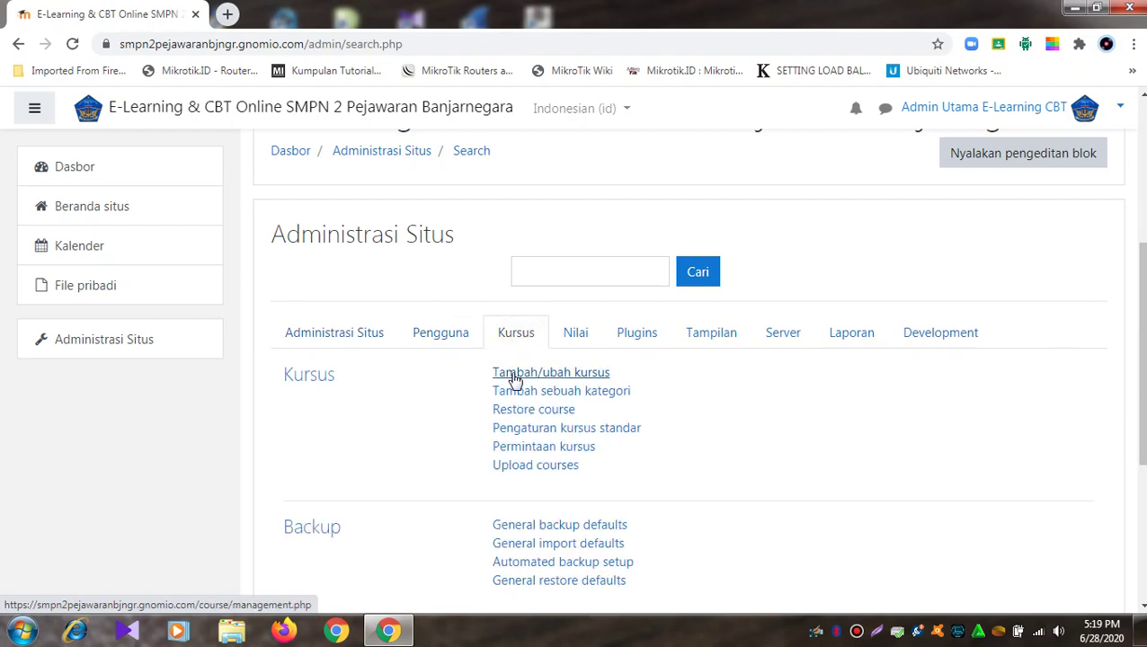
left_click(513, 376)
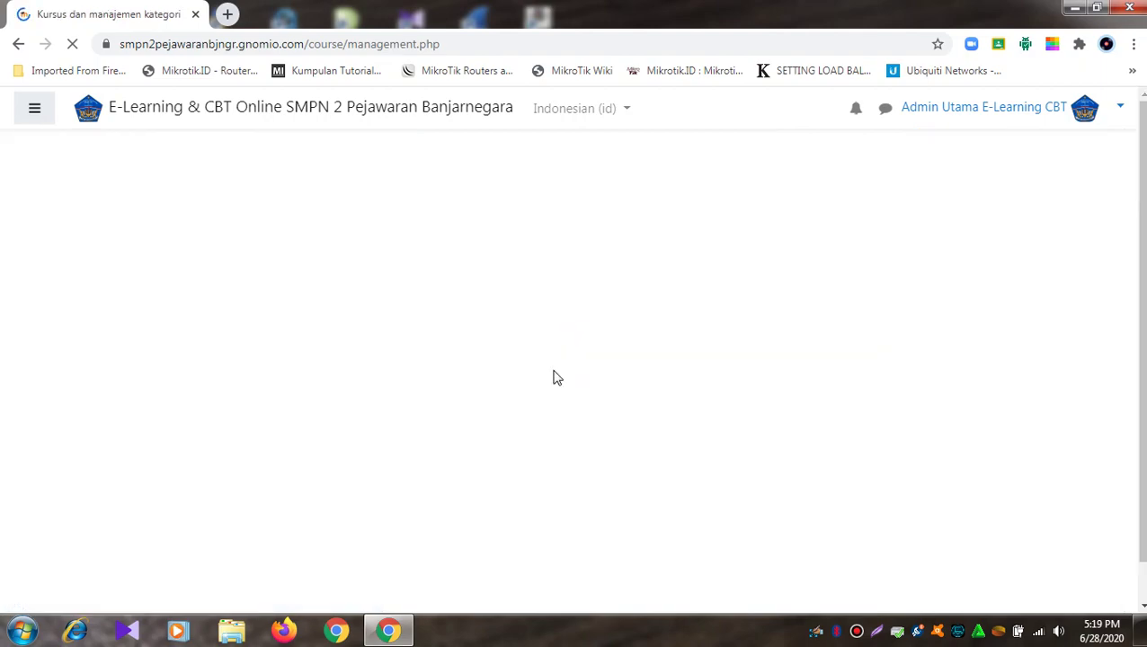
scroll(541, 355, "down", 3)
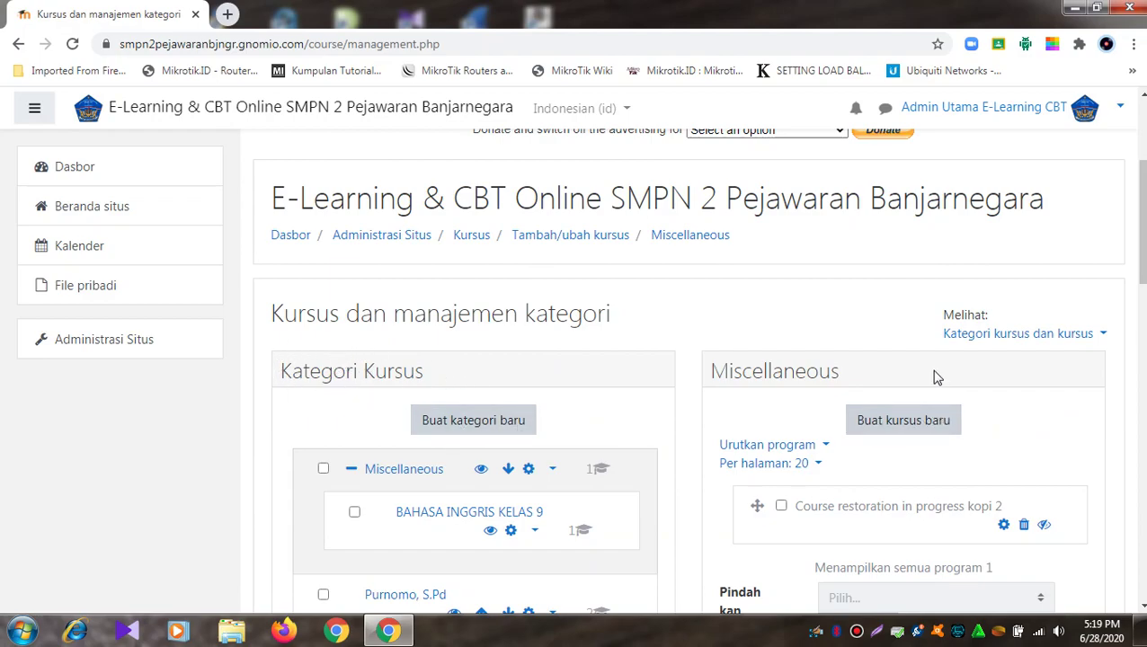
scroll(885, 416, "down", 2)
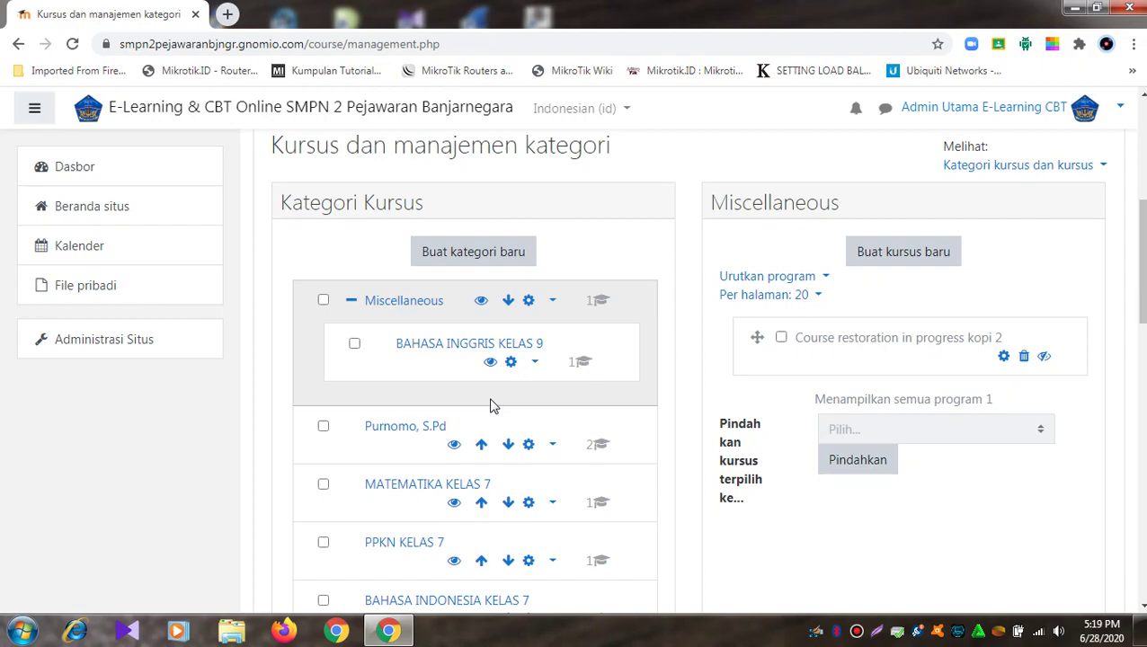
scroll(492, 406, "down", 2)
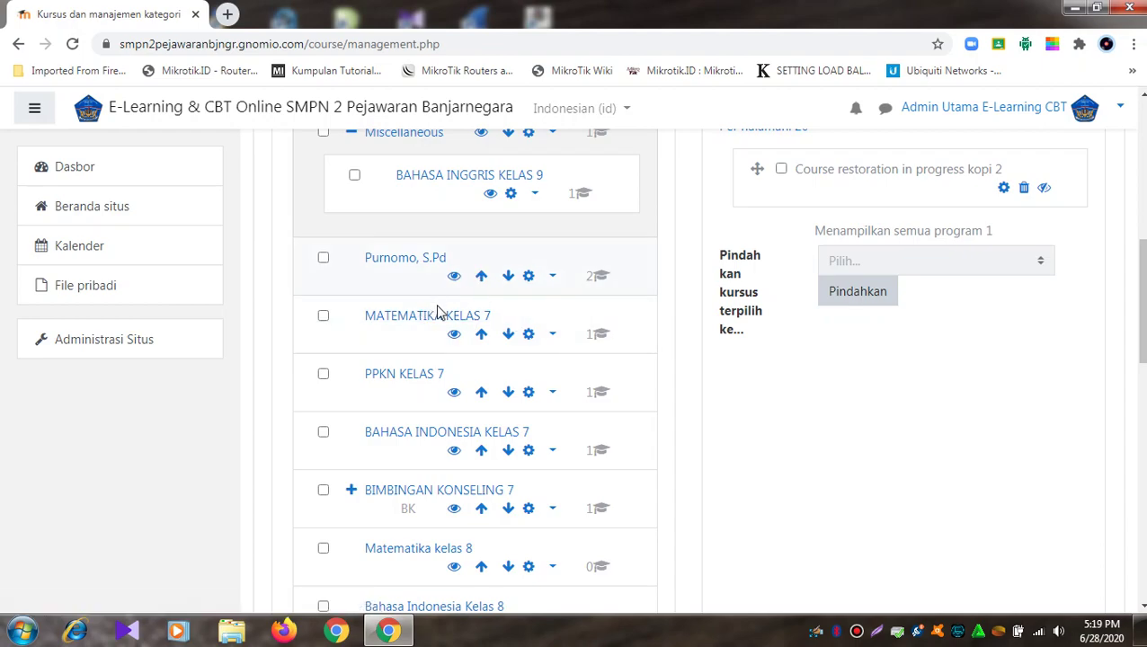
scroll(474, 327, "up", 1)
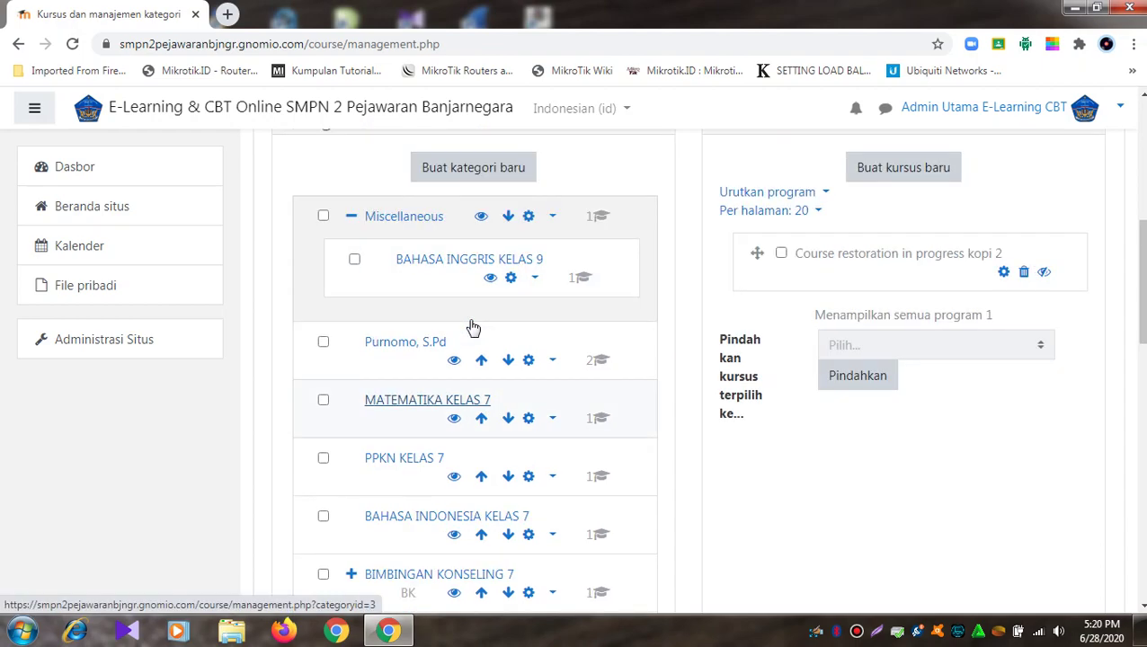
Step: Delete the MATIK KELAS 7 course from the MATEMATIKA KELAS 7 category and continue
left_click(427, 400)
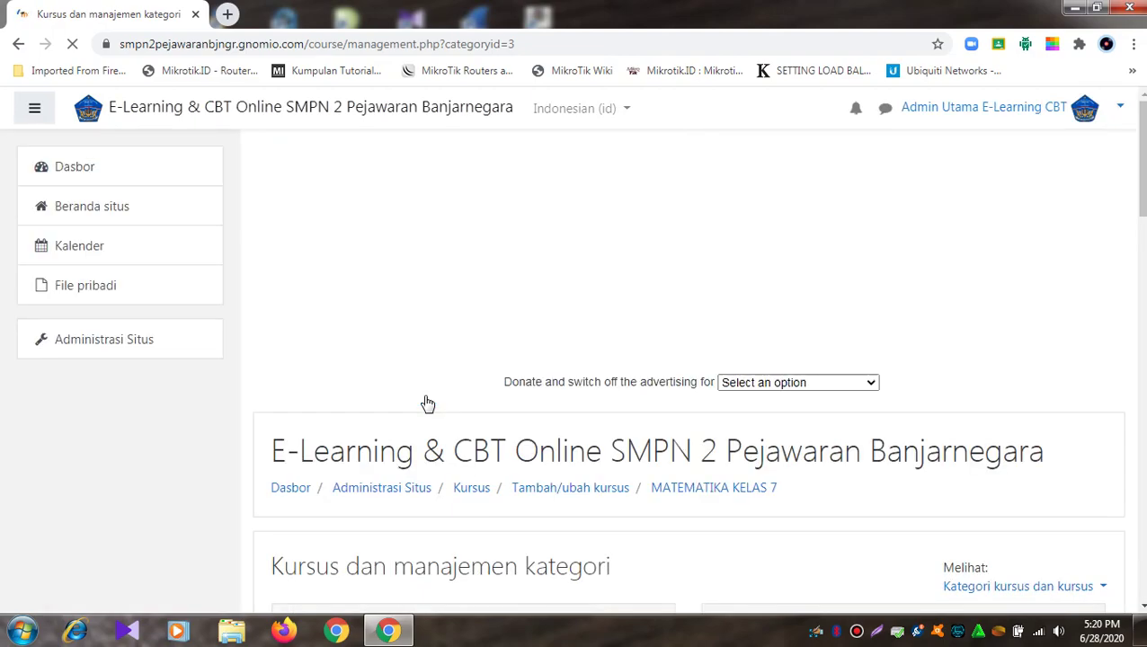
scroll(428, 405, "down", 6)
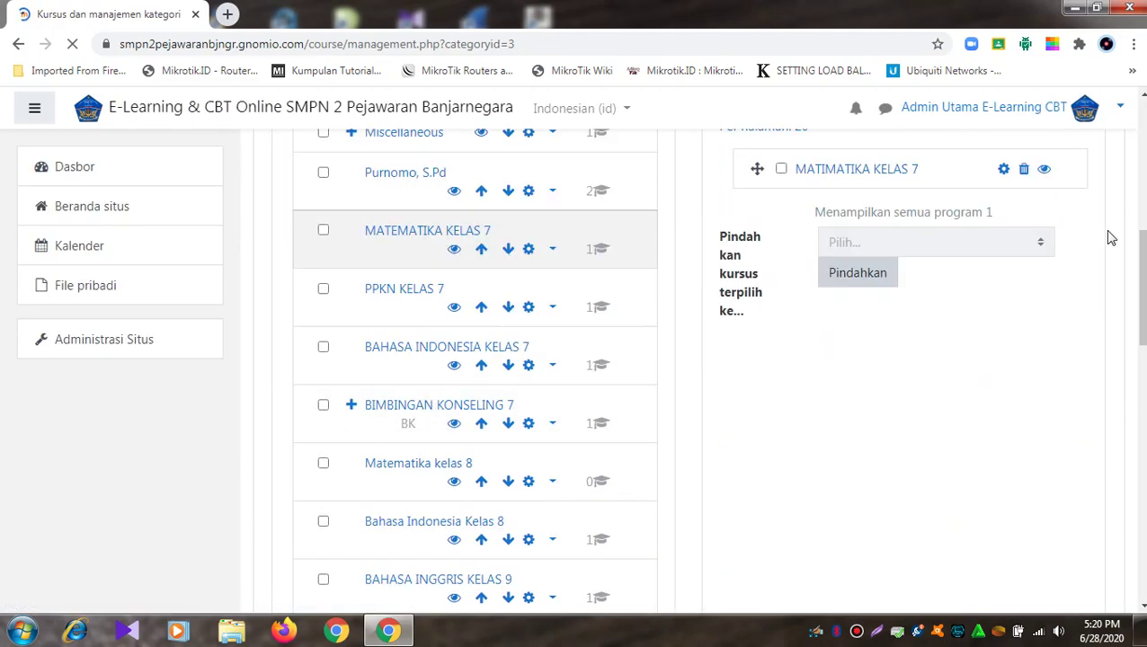
left_click(1024, 171)
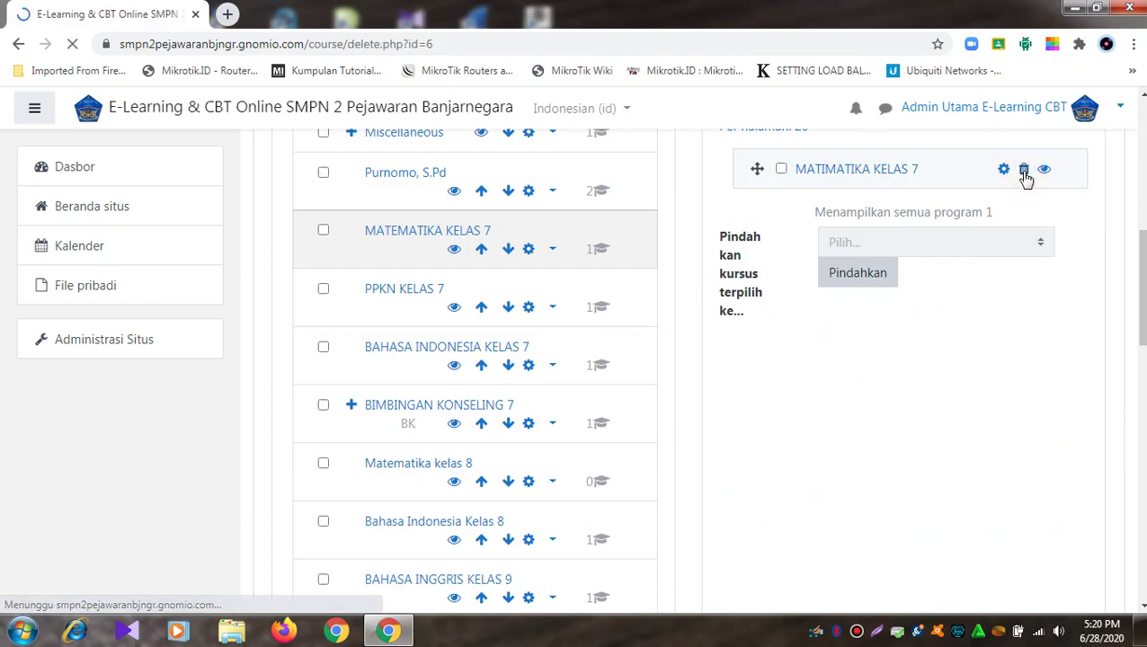
left_click(798, 537)
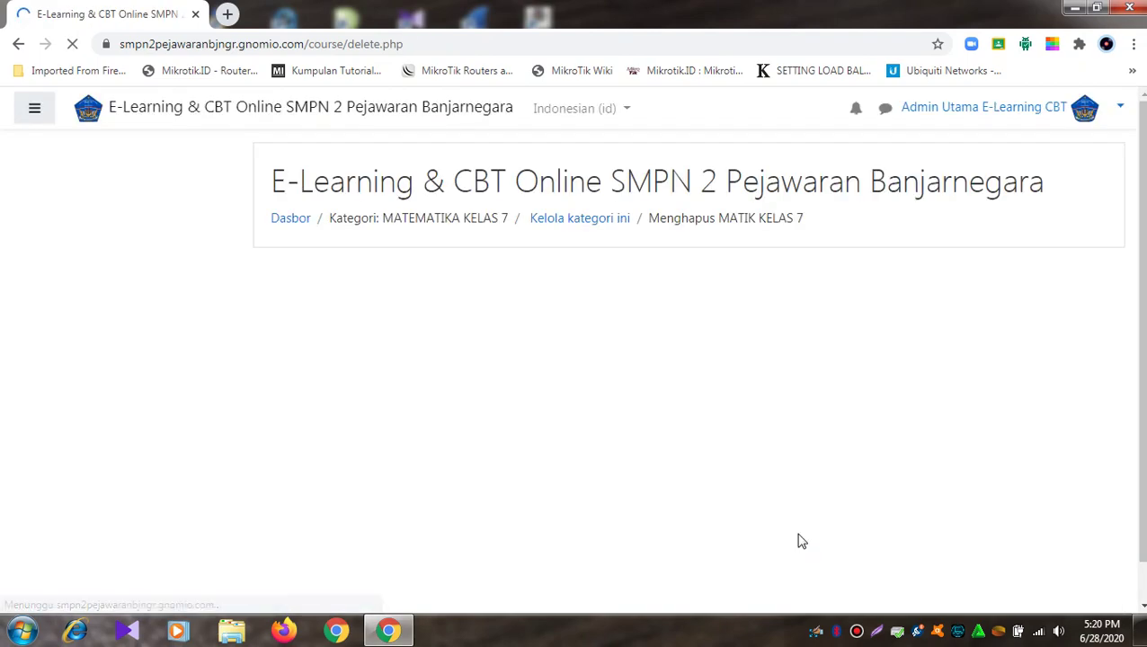
scroll(726, 352, "down", 2)
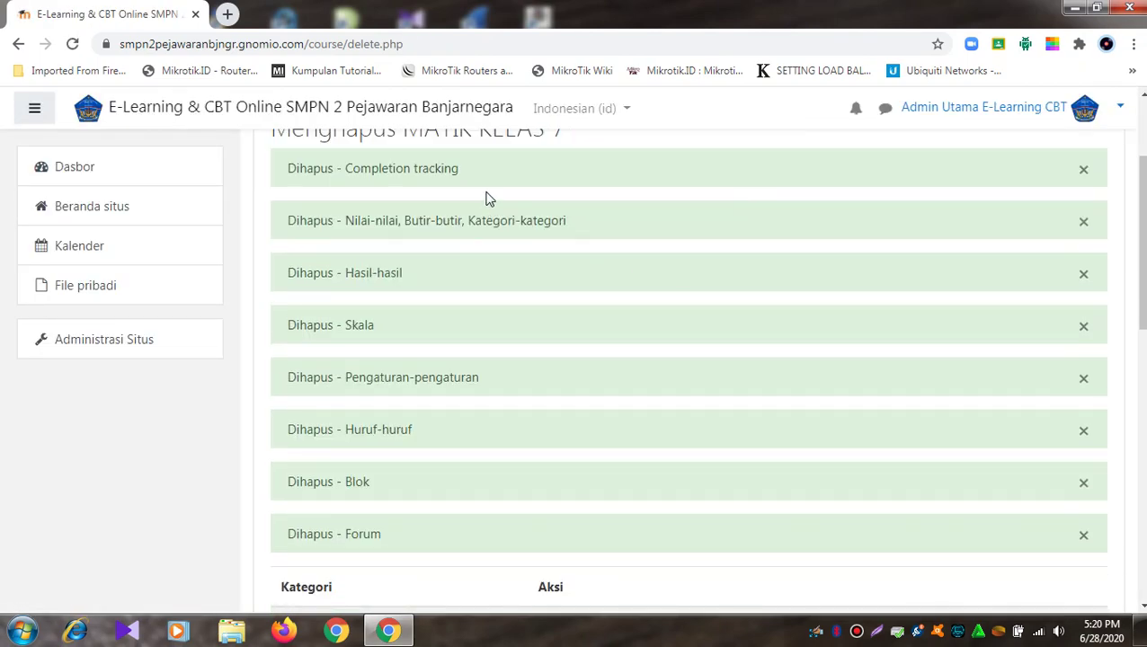
scroll(699, 456, "down", 10)
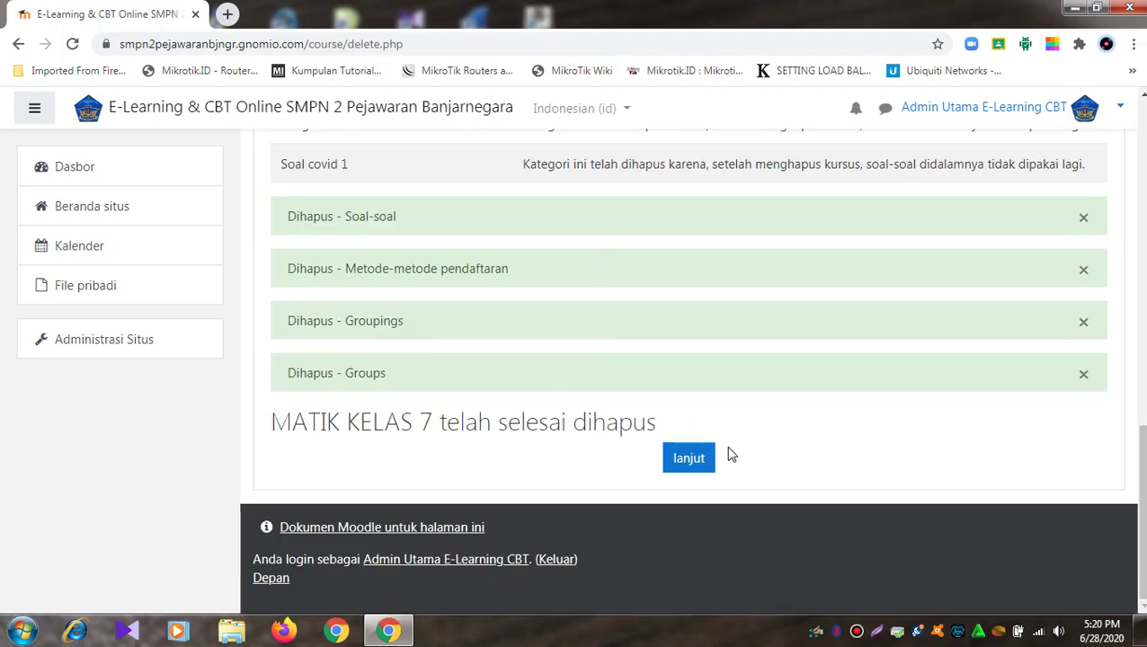
left_click(685, 460)
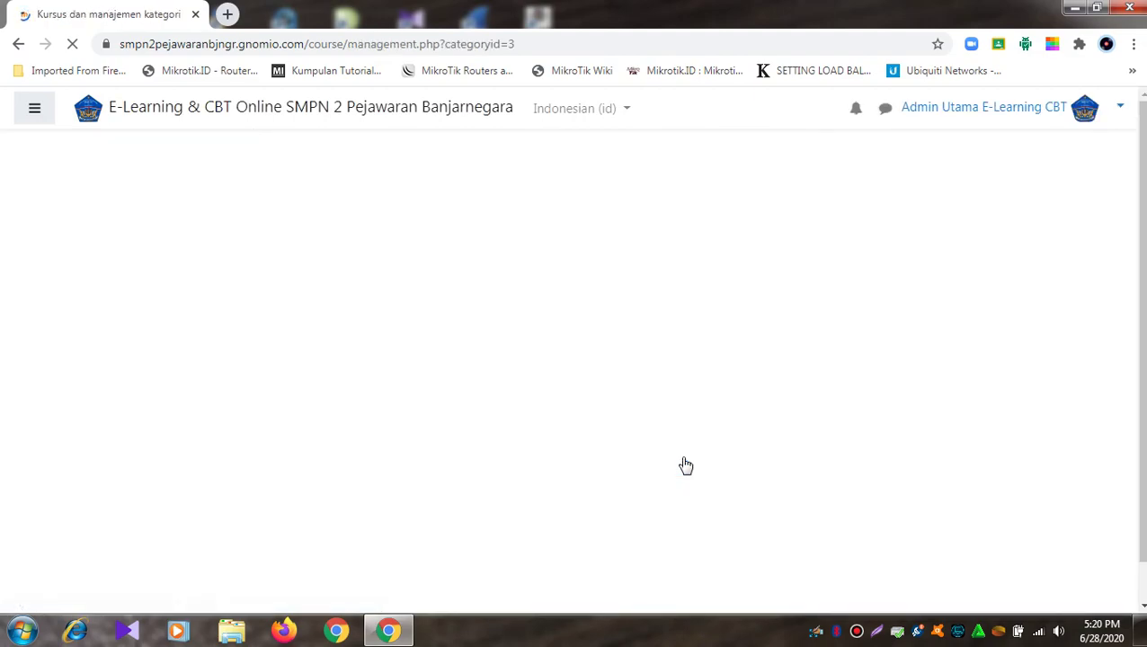
scroll(683, 451, "down", 5)
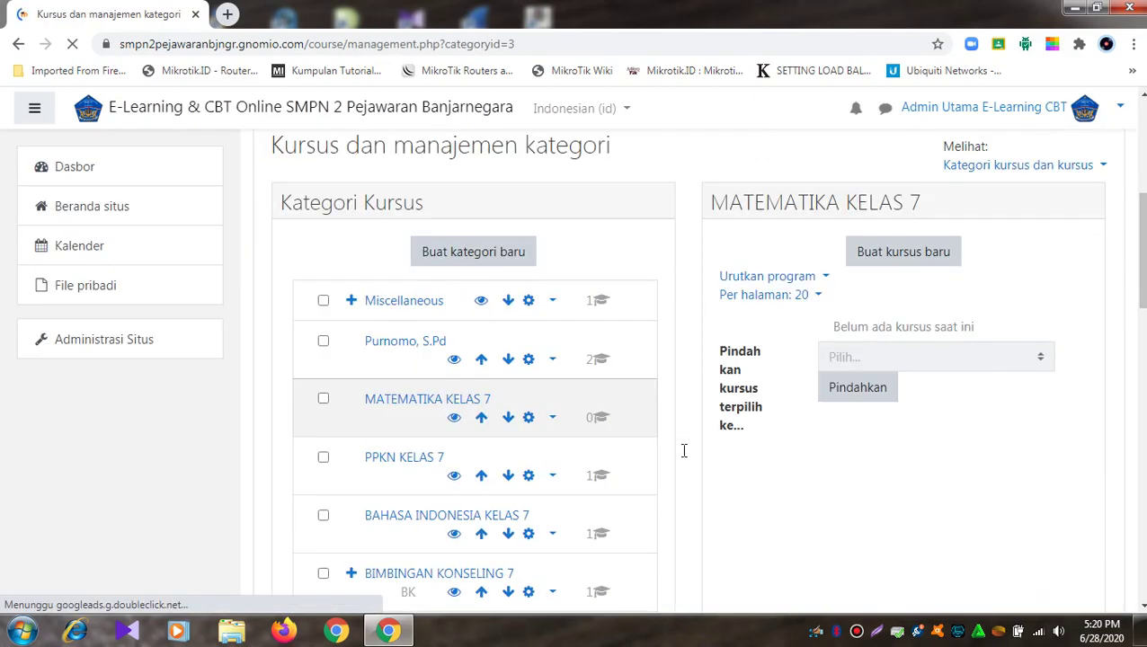
scroll(690, 445, "down", 4)
scroll(695, 436, "up", 6)
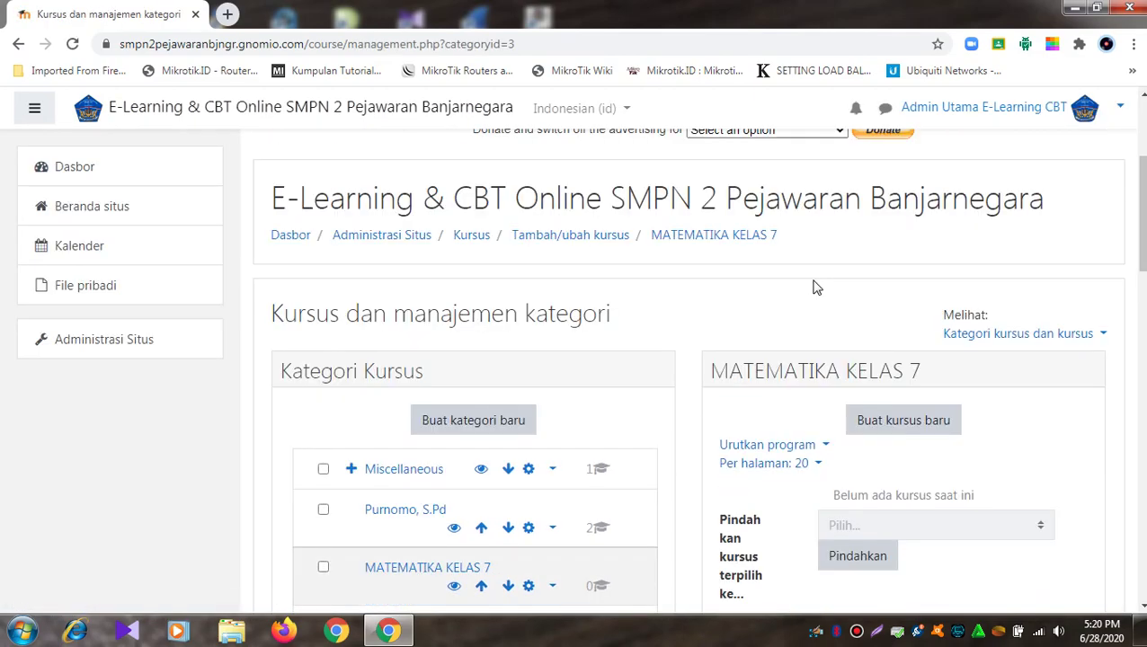
scroll(876, 418, "down", 1)
scroll(869, 429, "down", 2)
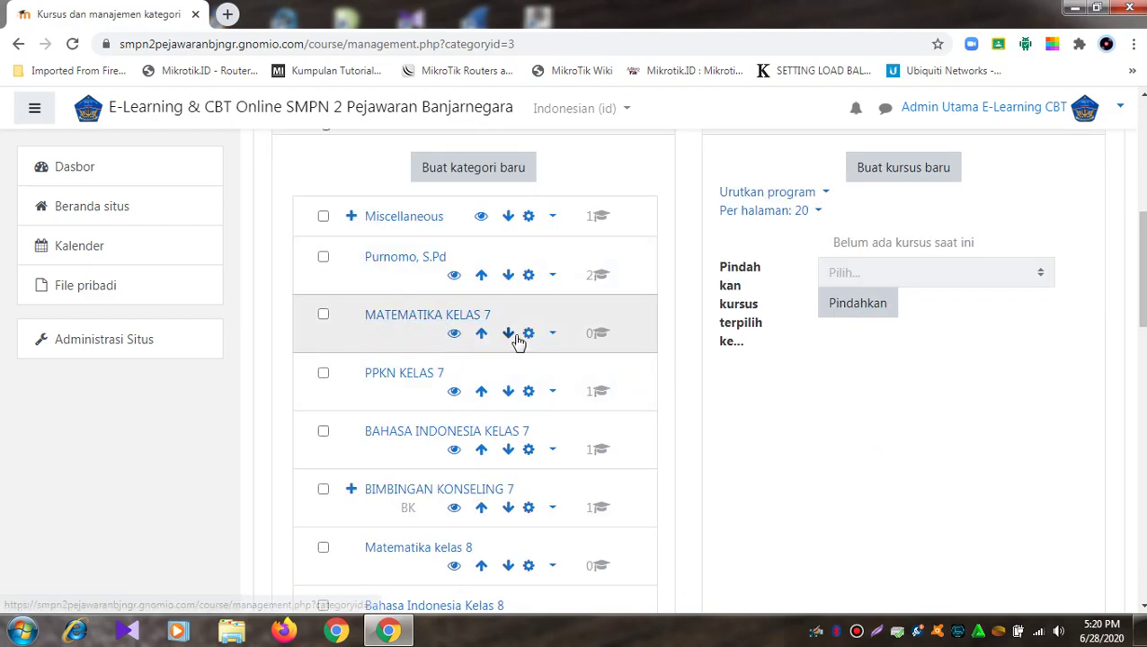
Step: Delete the empty MATEMATIKA KELAS 7 category using its Hapus action
left_click(552, 334)
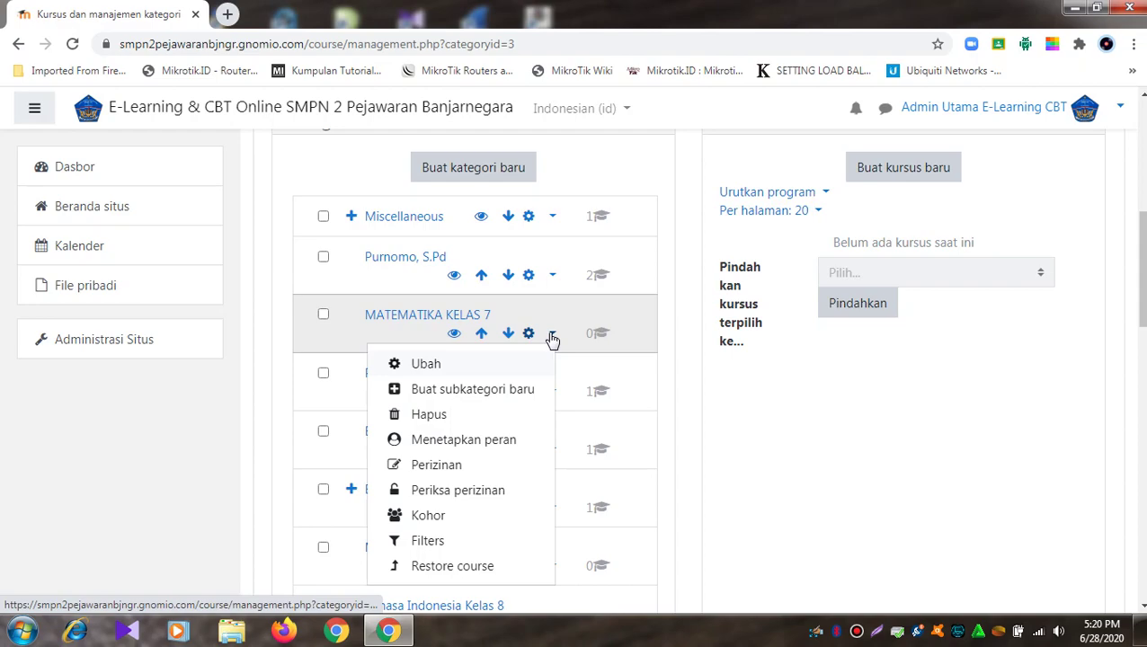
left_click(552, 336)
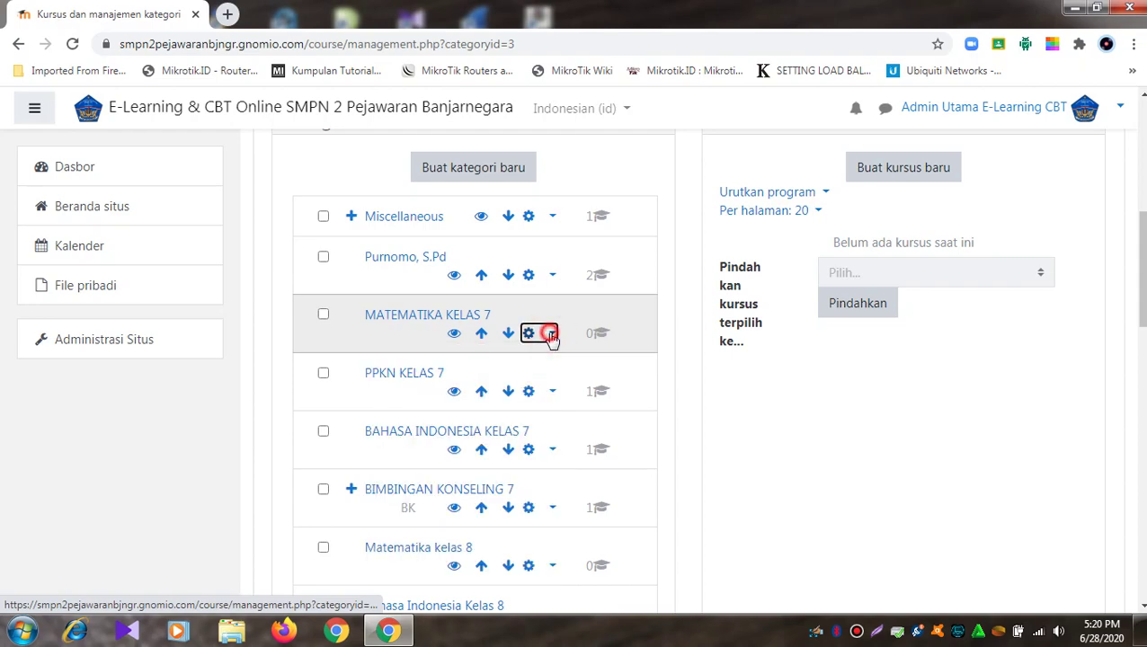
left_click(551, 335)
left_click(439, 413)
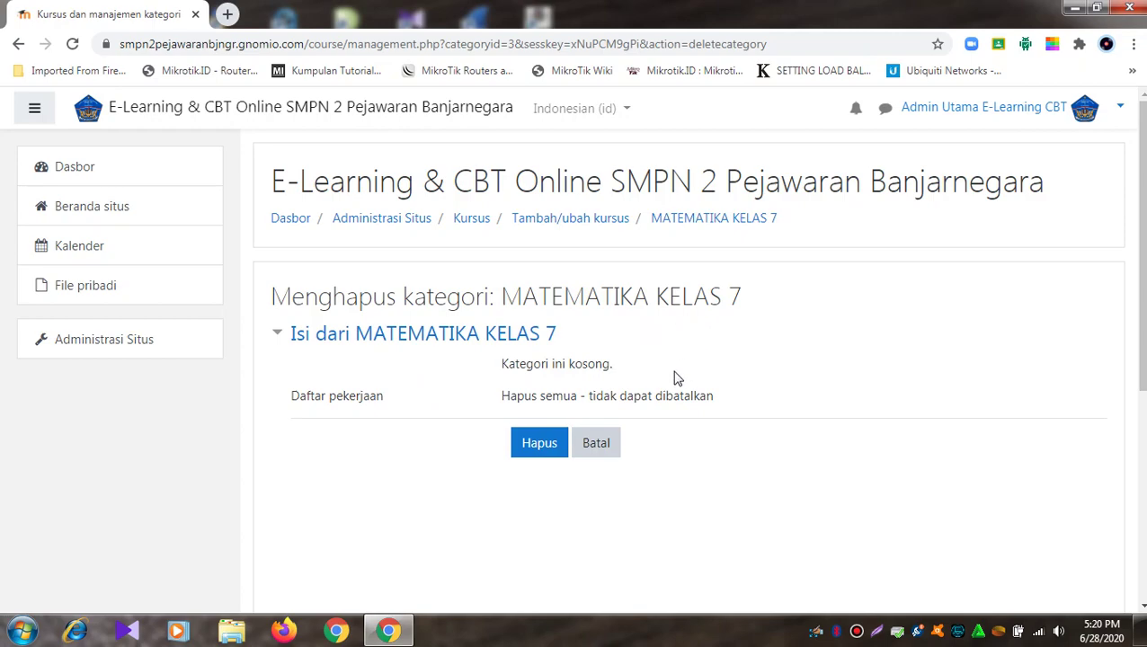
left_click(545, 445)
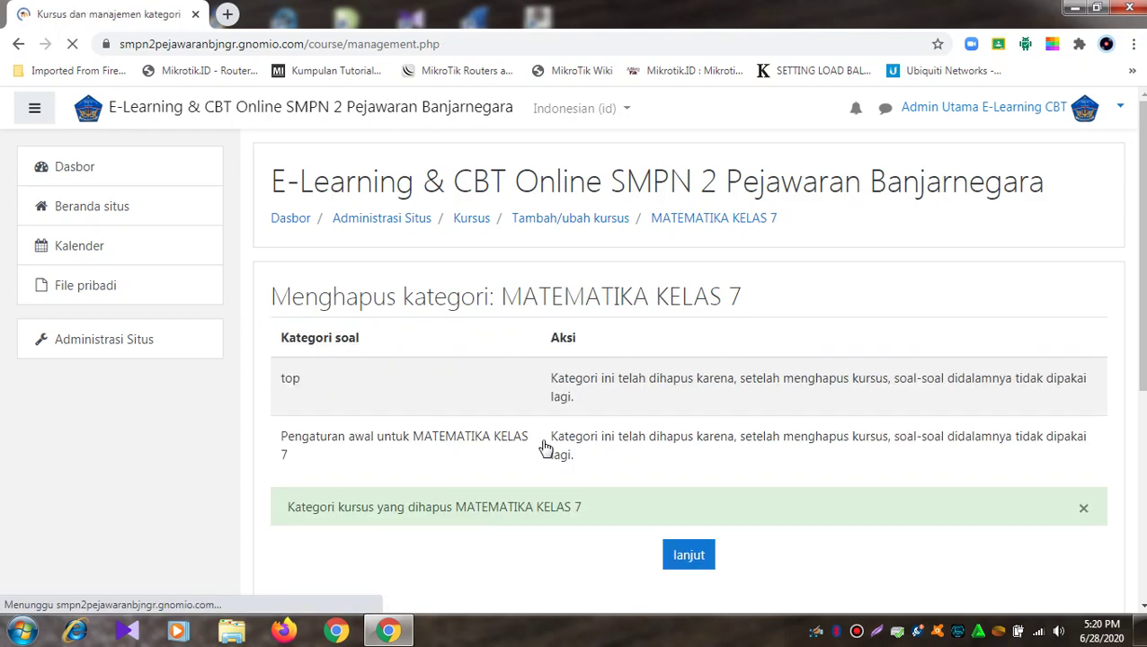
left_click(694, 556)
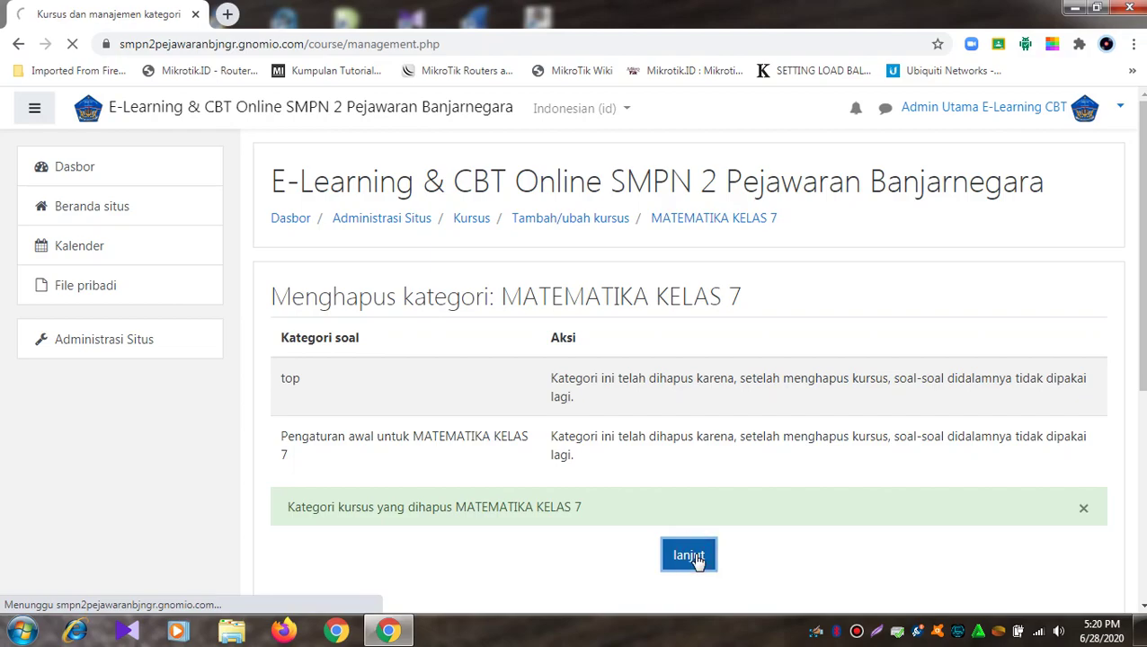
scroll(700, 450, "down", 5)
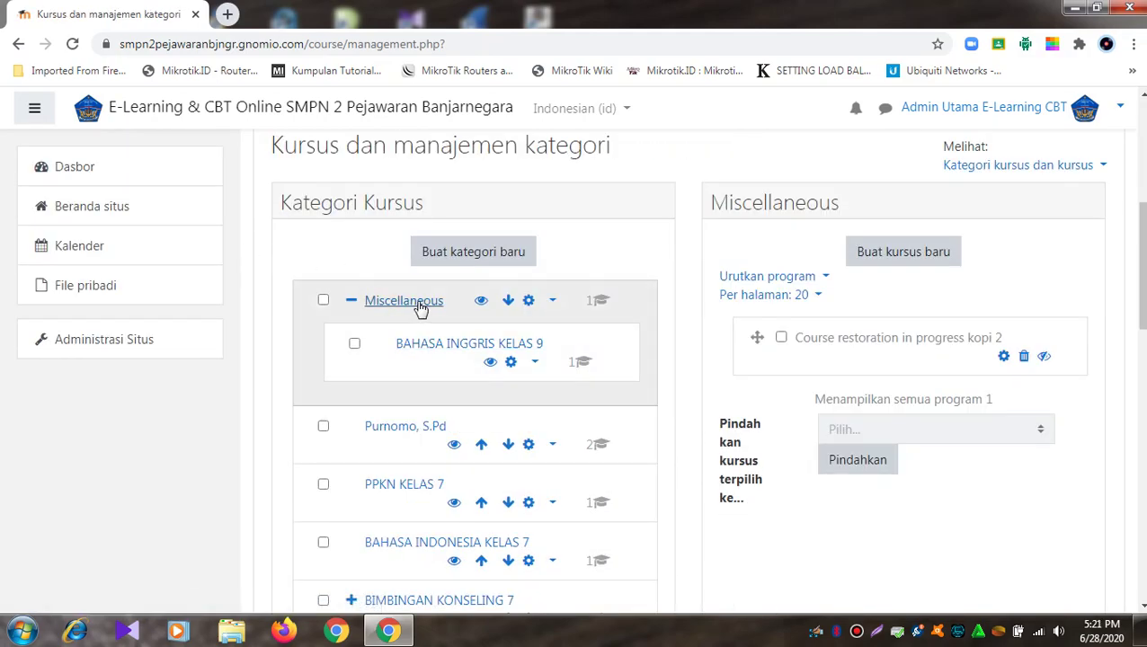
Step: Delete the Purnomo, S.Pd category, moving its contents into Miscellaneous
scroll(436, 328, "down", 3)
scroll(436, 328, "up", 3)
scroll(567, 306, "down", 2)
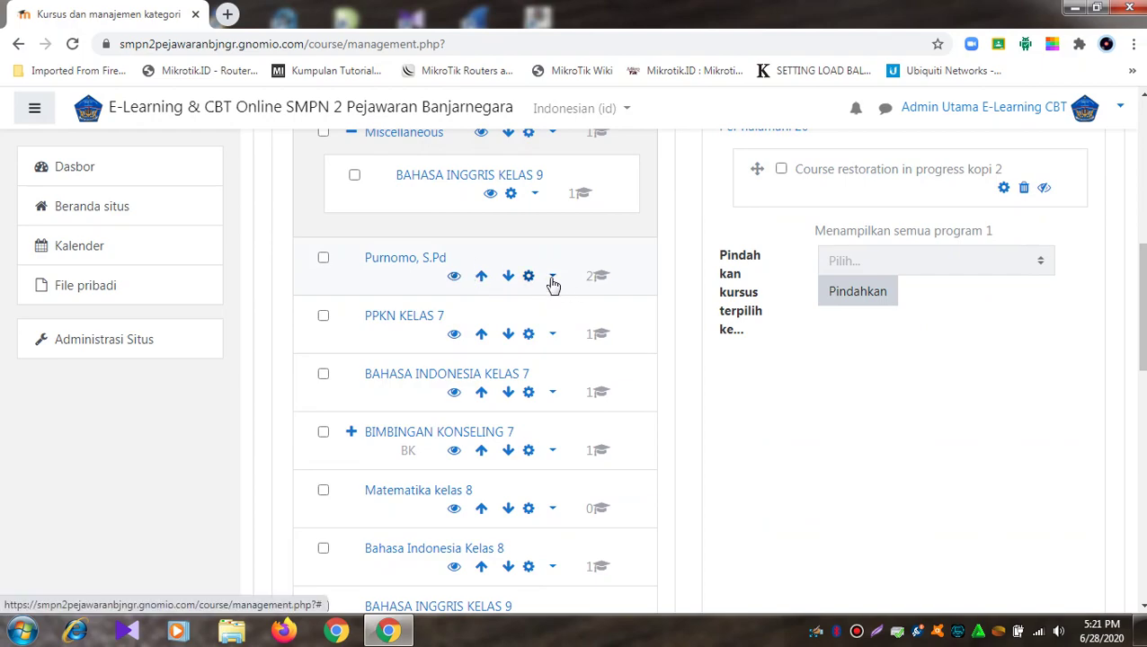
left_click(553, 284)
left_click(481, 358)
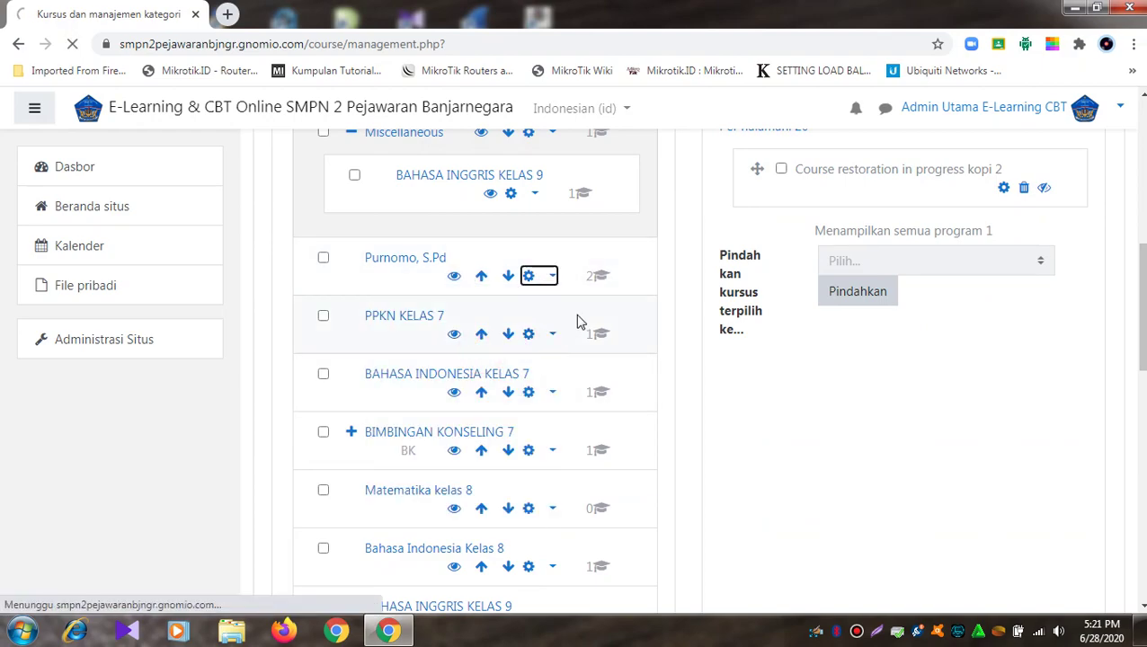
left_click(543, 512)
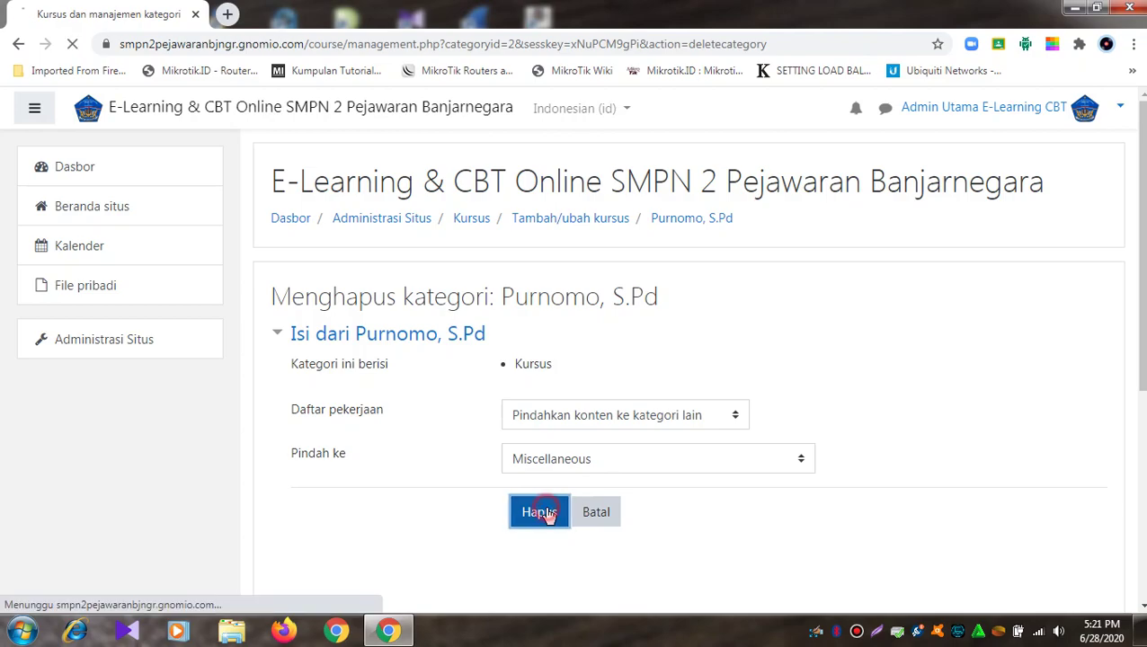
left_click(690, 497)
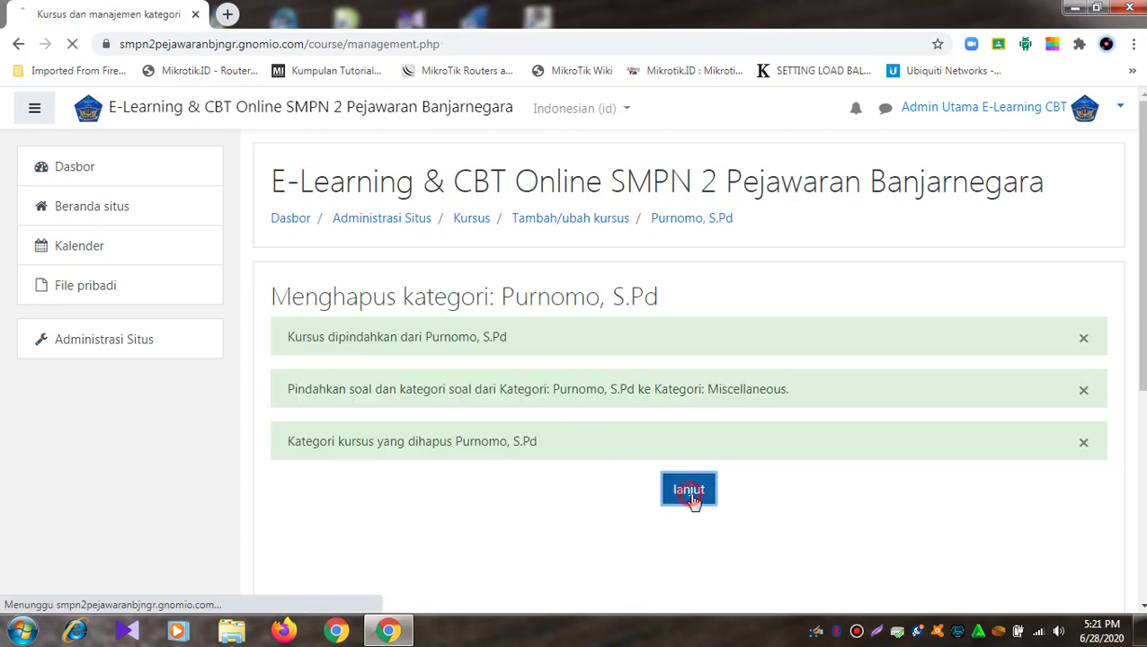
Step: Start deleting the BAHASA INGGRIS KELAS 9 category, but back out without deleting it
scroll(621, 366, "down", 5)
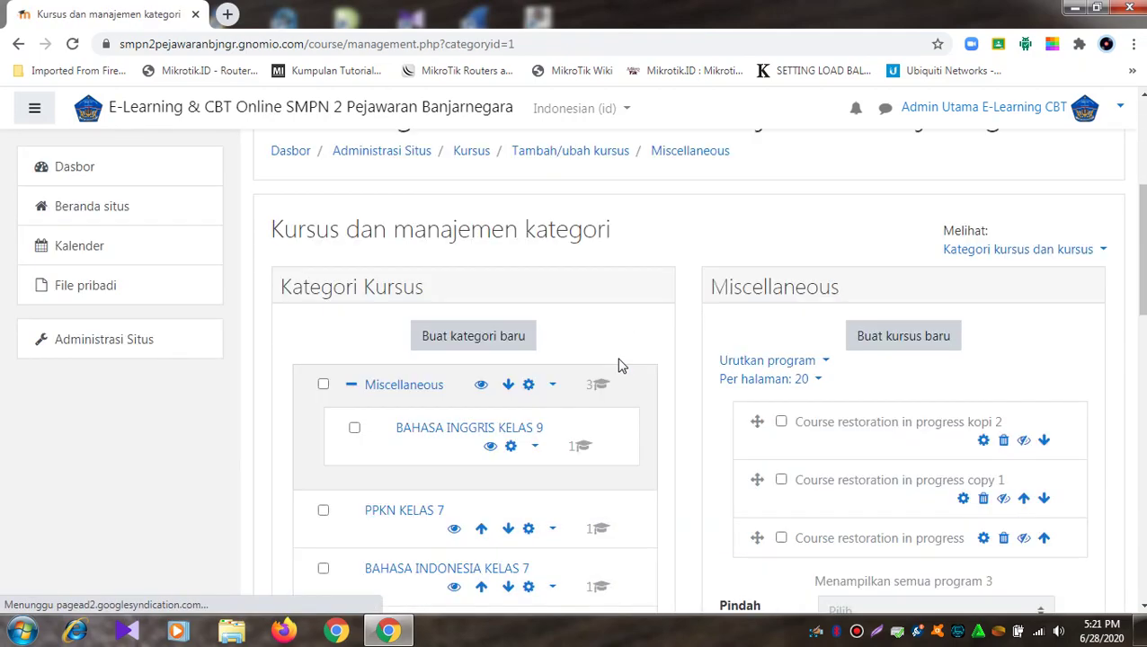
scroll(620, 366, "down", 2)
scroll(622, 364, "up", 3)
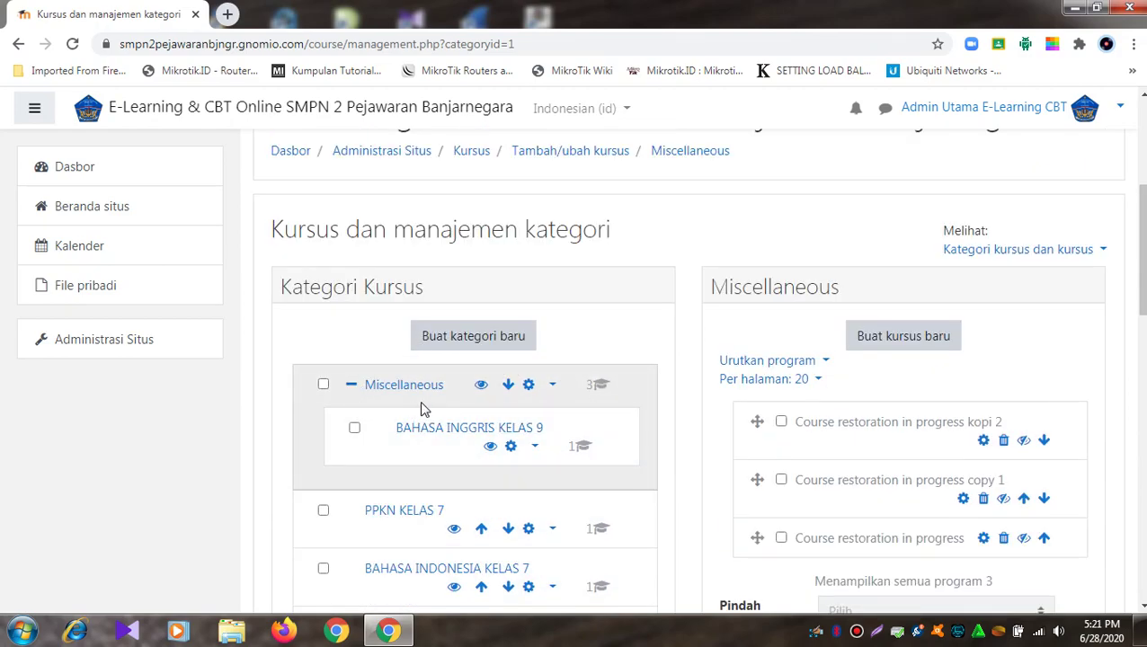
left_click(556, 385)
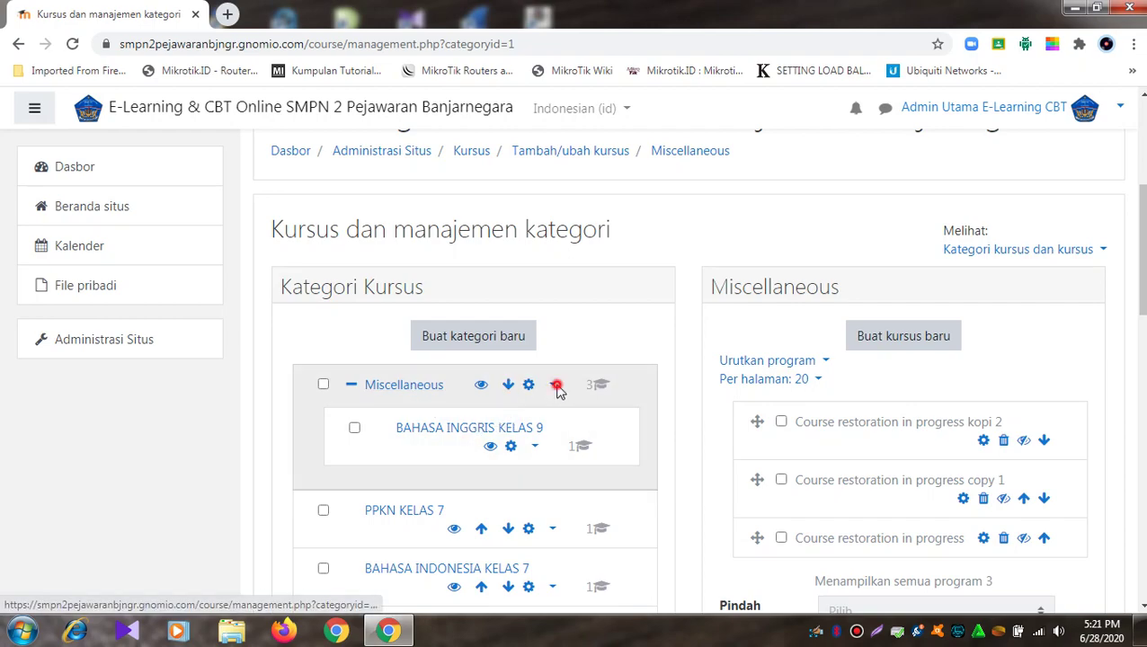
left_click(535, 447)
scroll(527, 471, "down", 2)
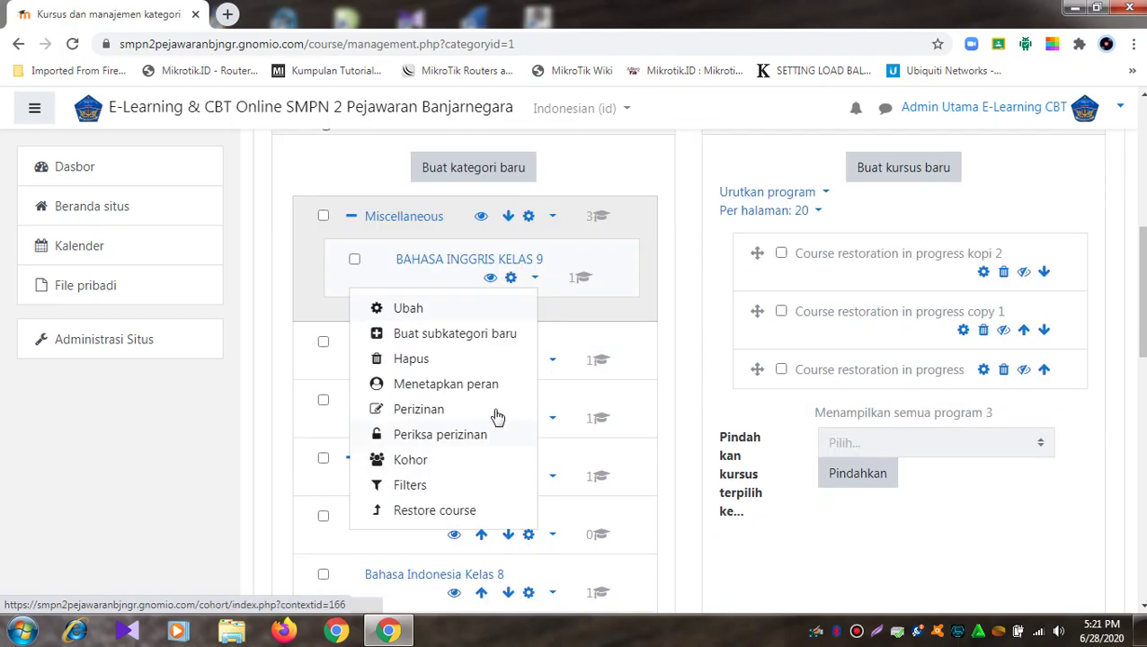
left_click(450, 359)
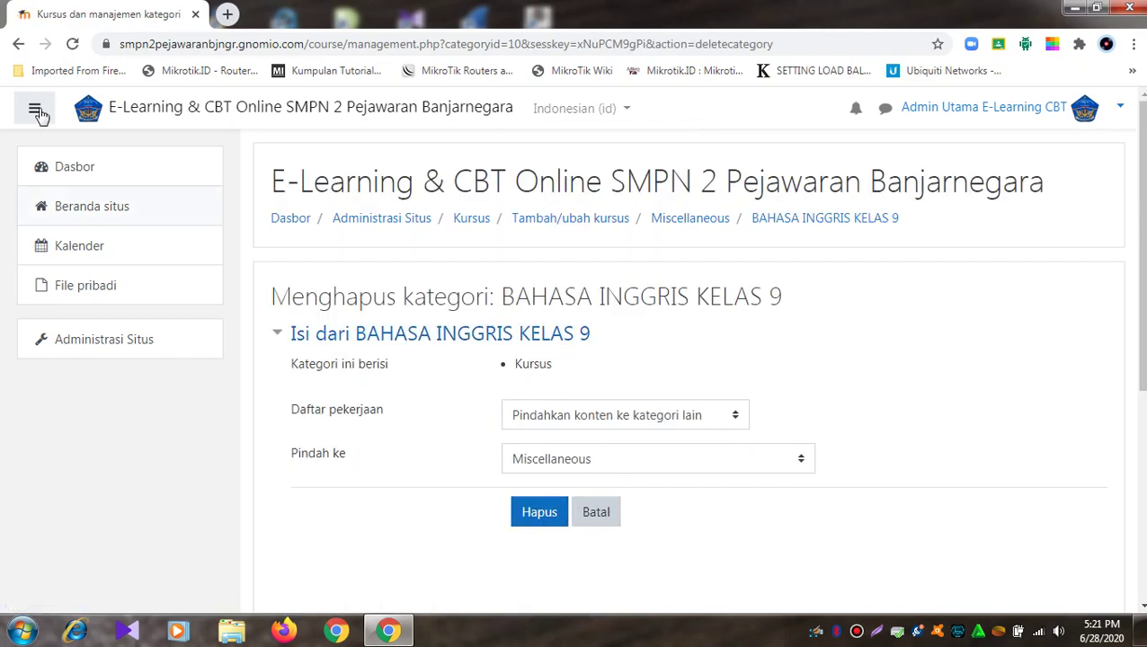
left_click(20, 45)
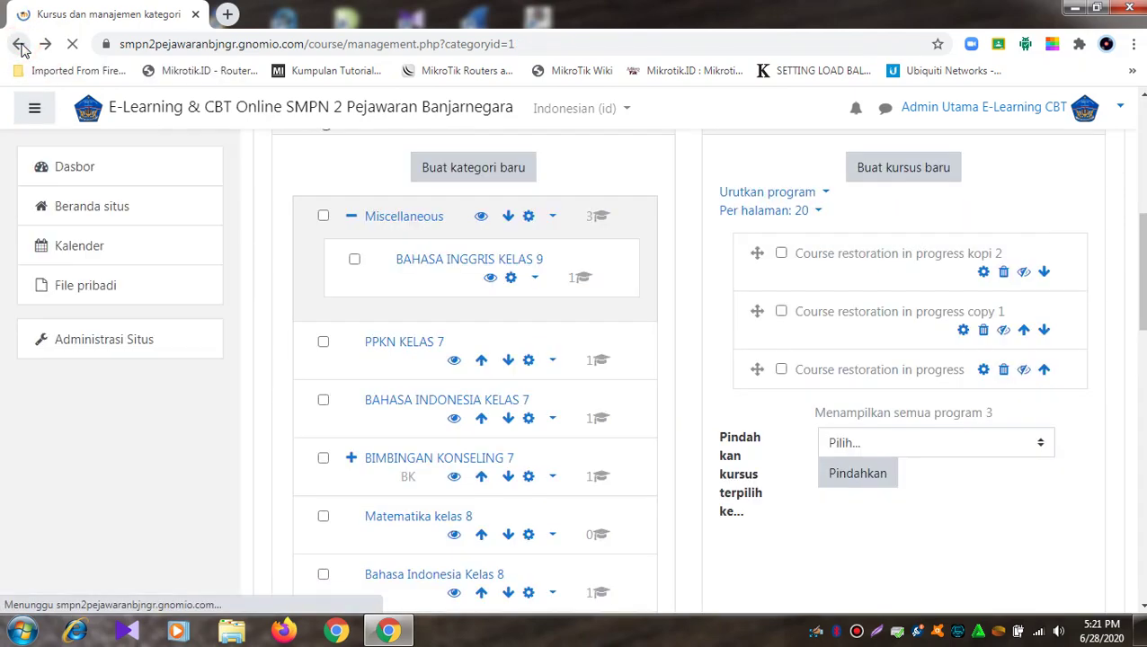
Step: Delete the 'Course restoration in progress' kopi 2 (restoring_2) course
left_click(1005, 278)
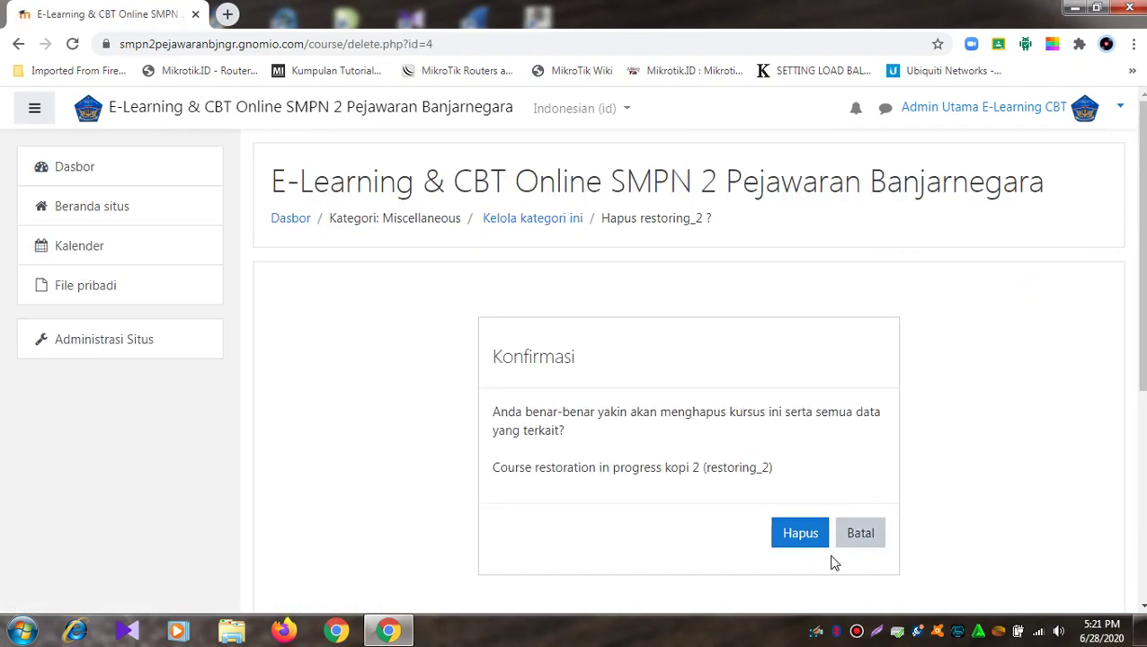
left_click(823, 537)
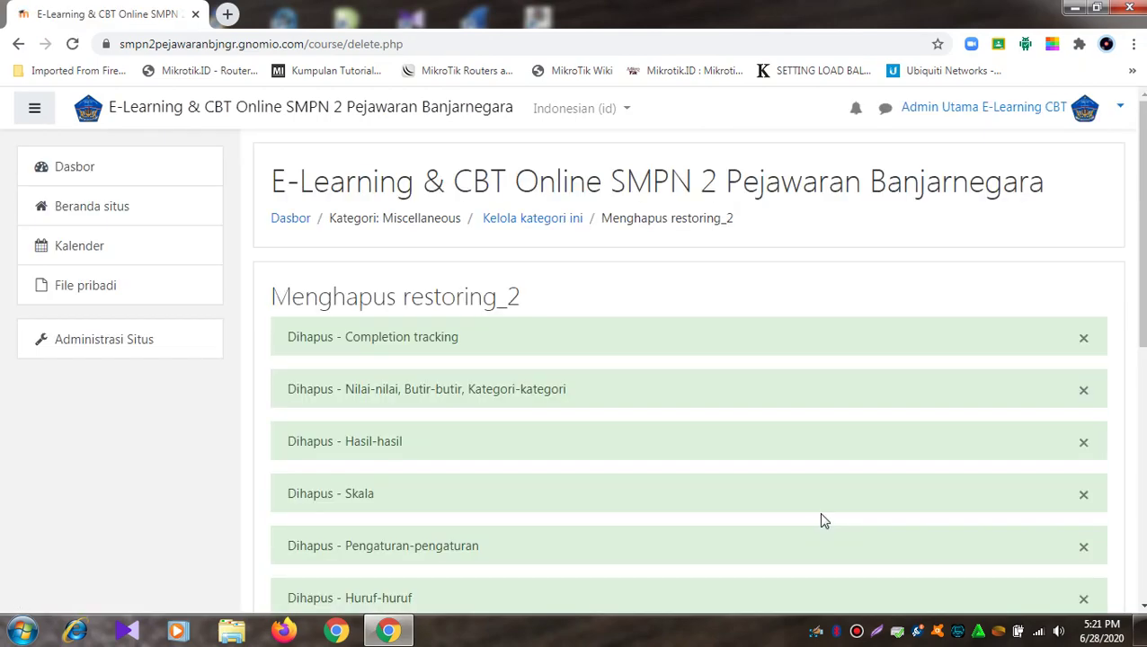
scroll(814, 449, "down", 5)
left_click(694, 504)
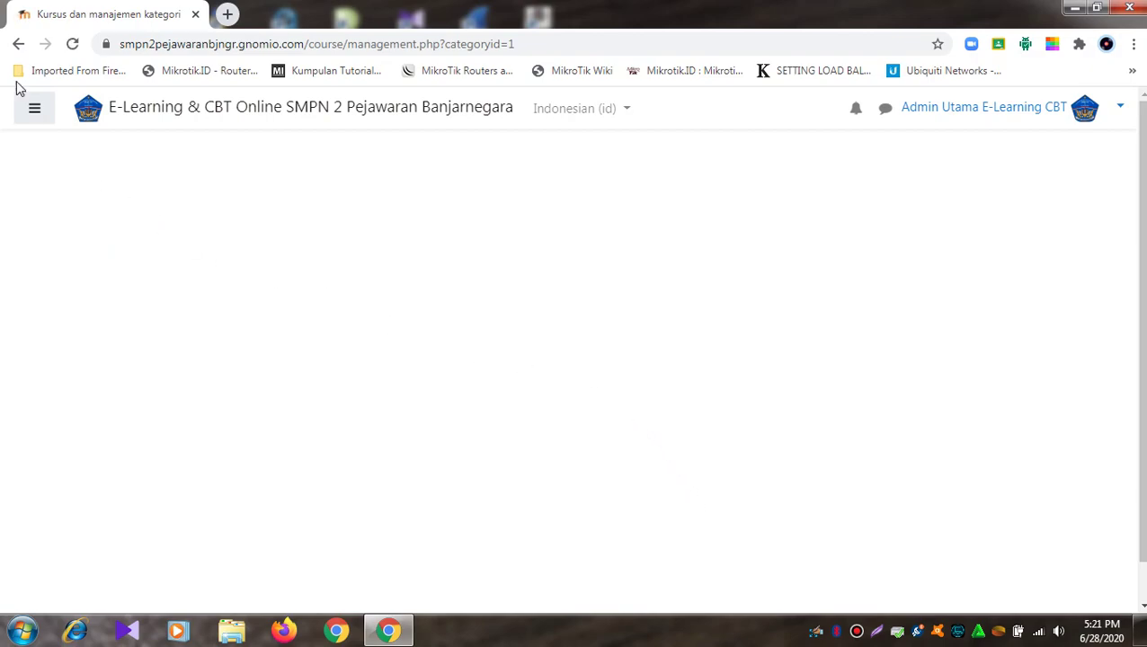
left_click(71, 45)
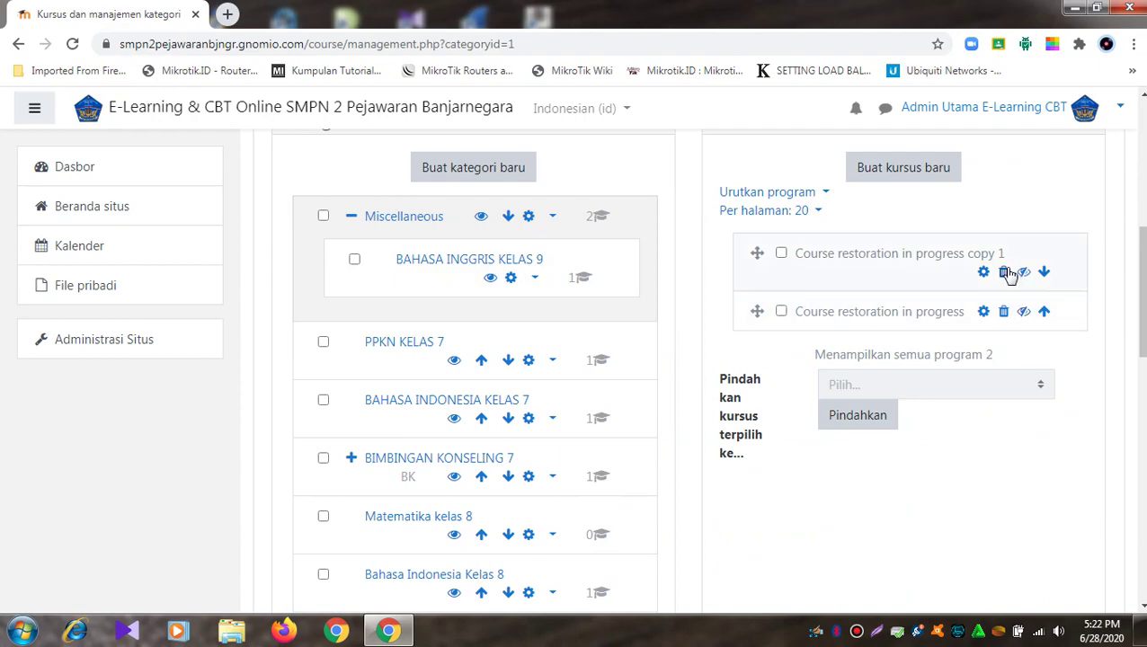
Step: Delete the copy 1 (restoring_1) course and view the remaining Miscellaneous course
left_click(1005, 271)
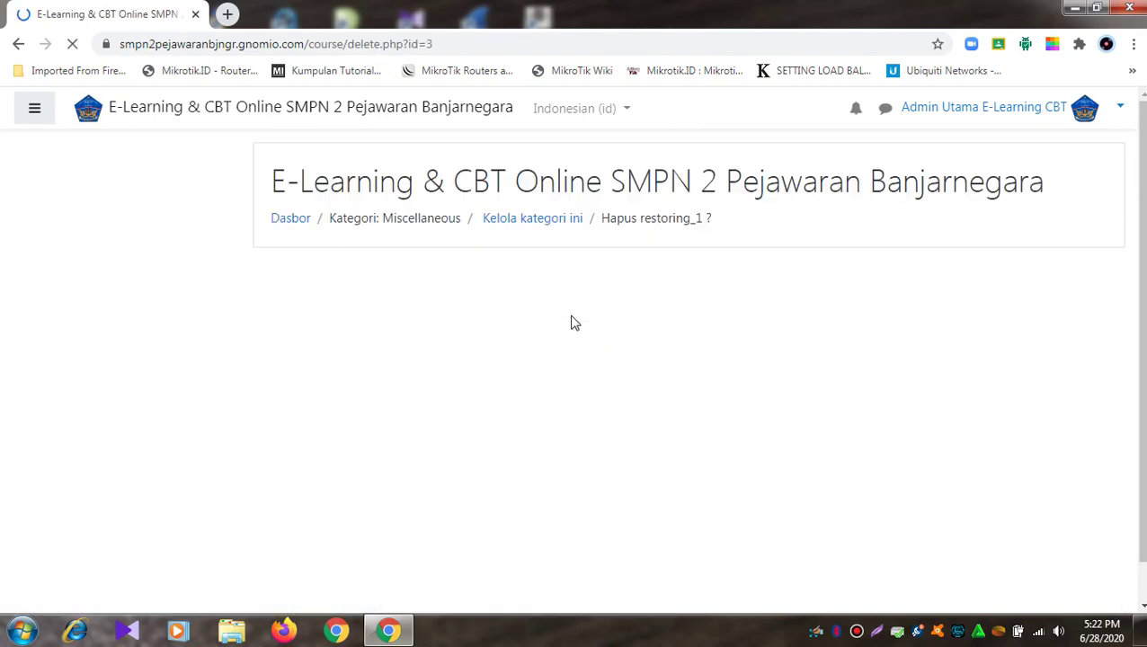
left_click(796, 550)
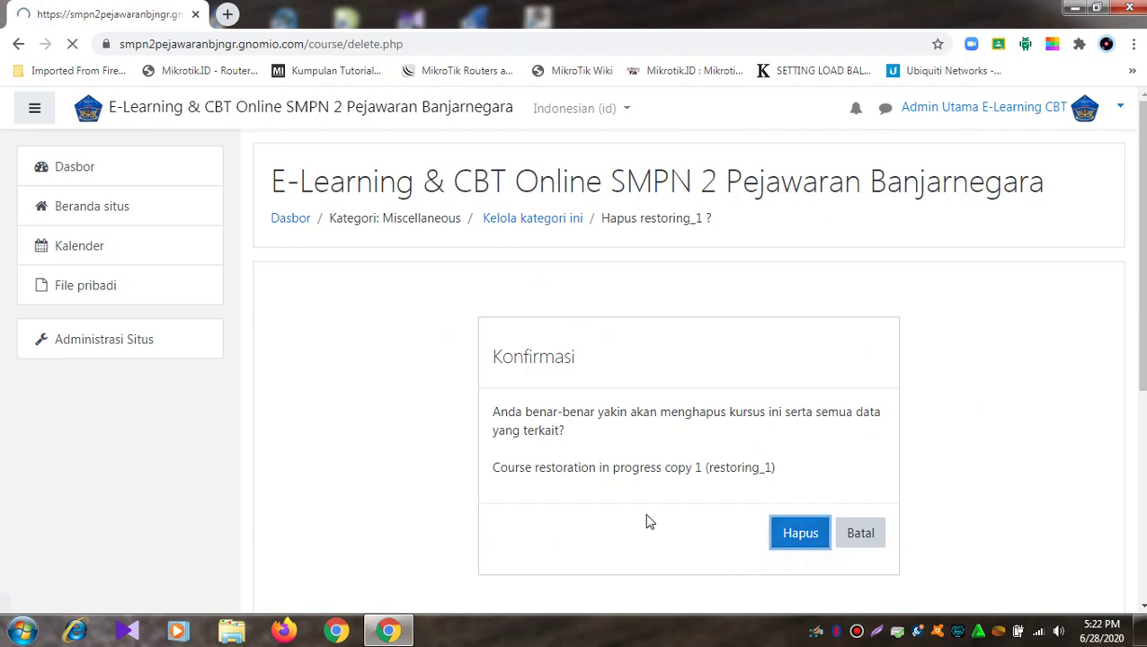
scroll(620, 486, "down", 6)
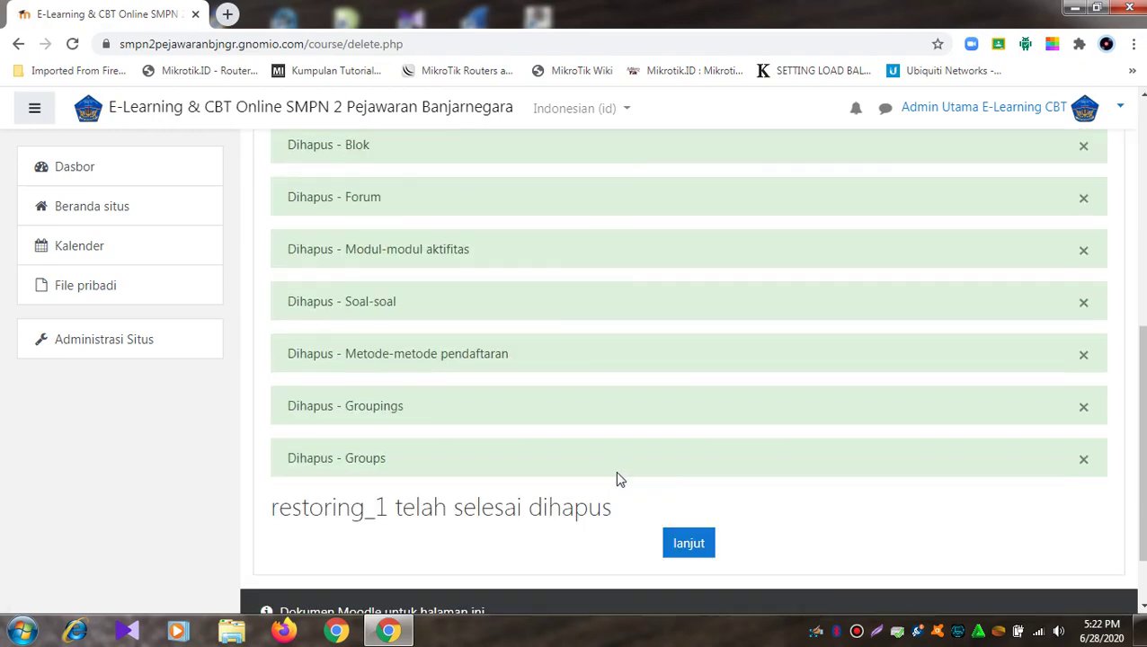
left_click(681, 541)
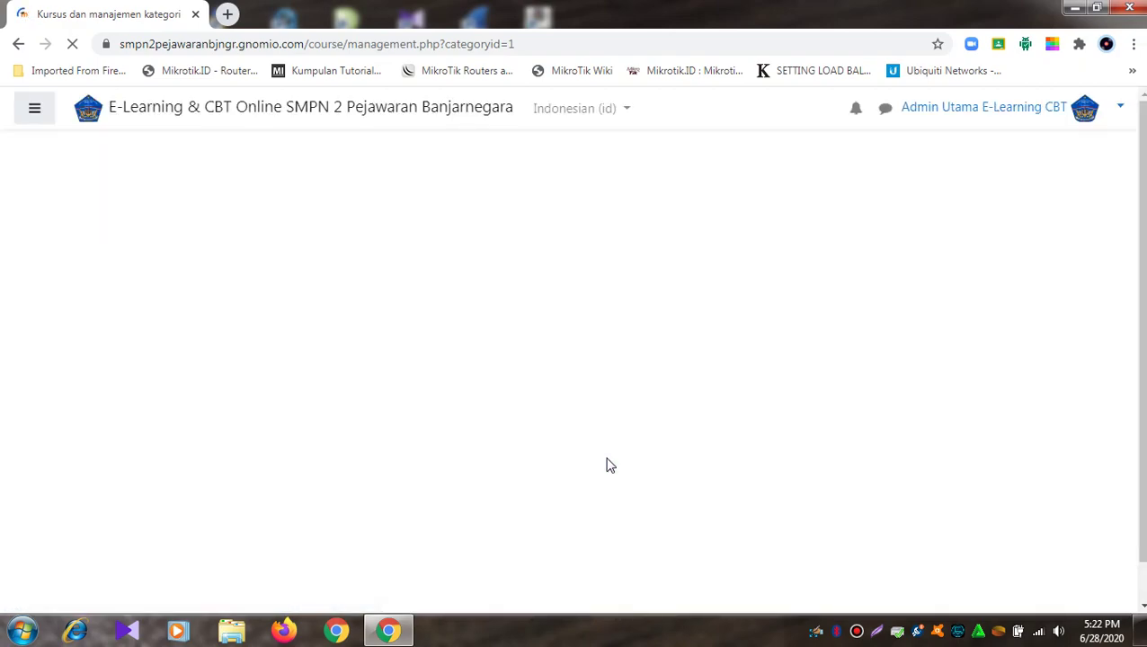
scroll(606, 464, "down", 5)
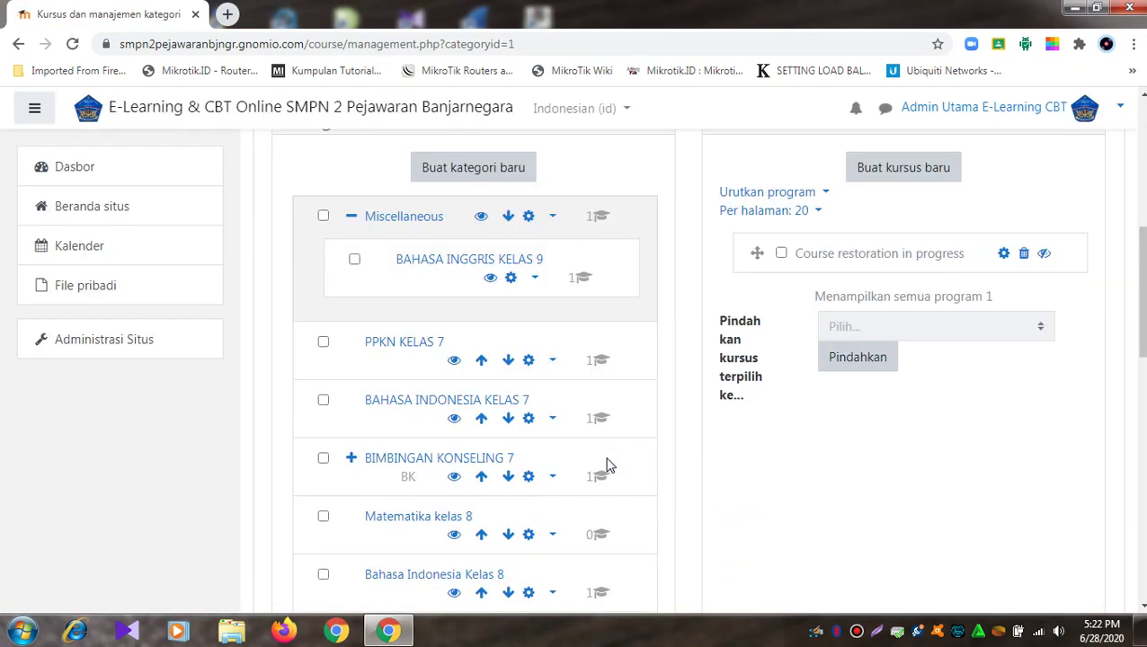
left_click(420, 216)
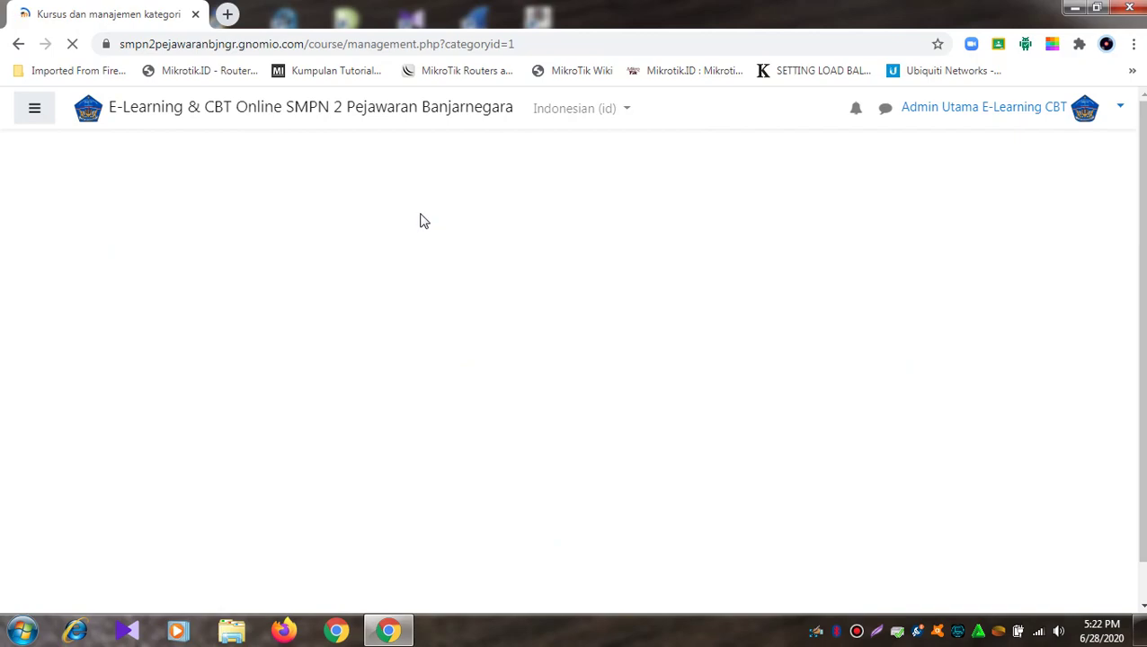
scroll(632, 320, "down", 5)
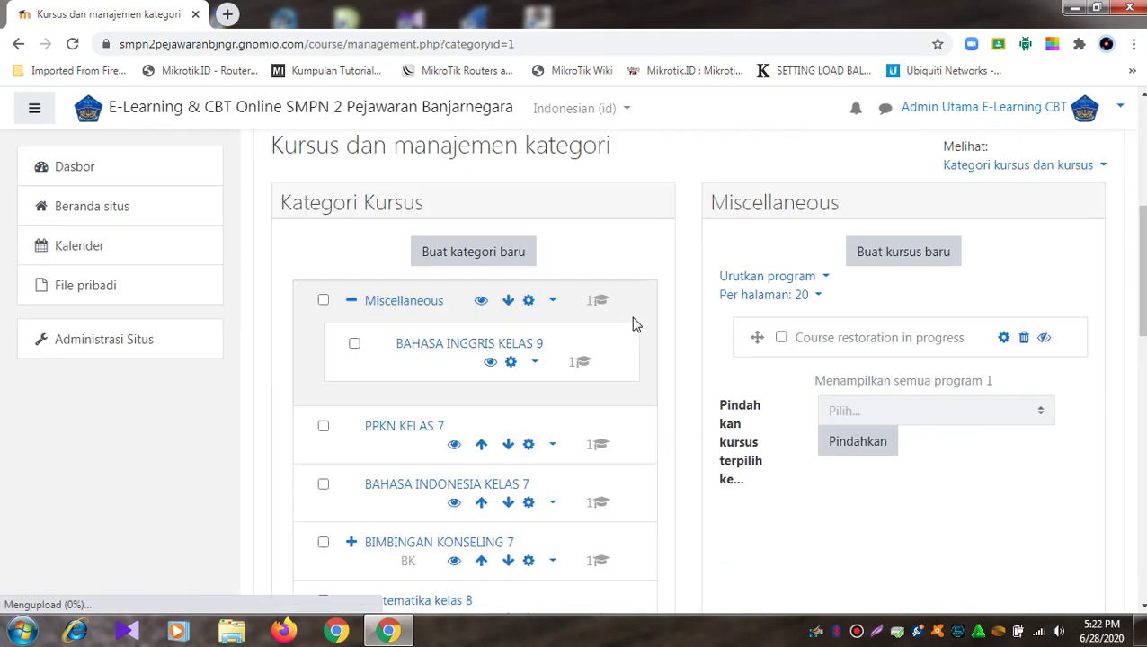
Step: Delete the 'Course restoration in progress' course and return to course management
left_click(1024, 339)
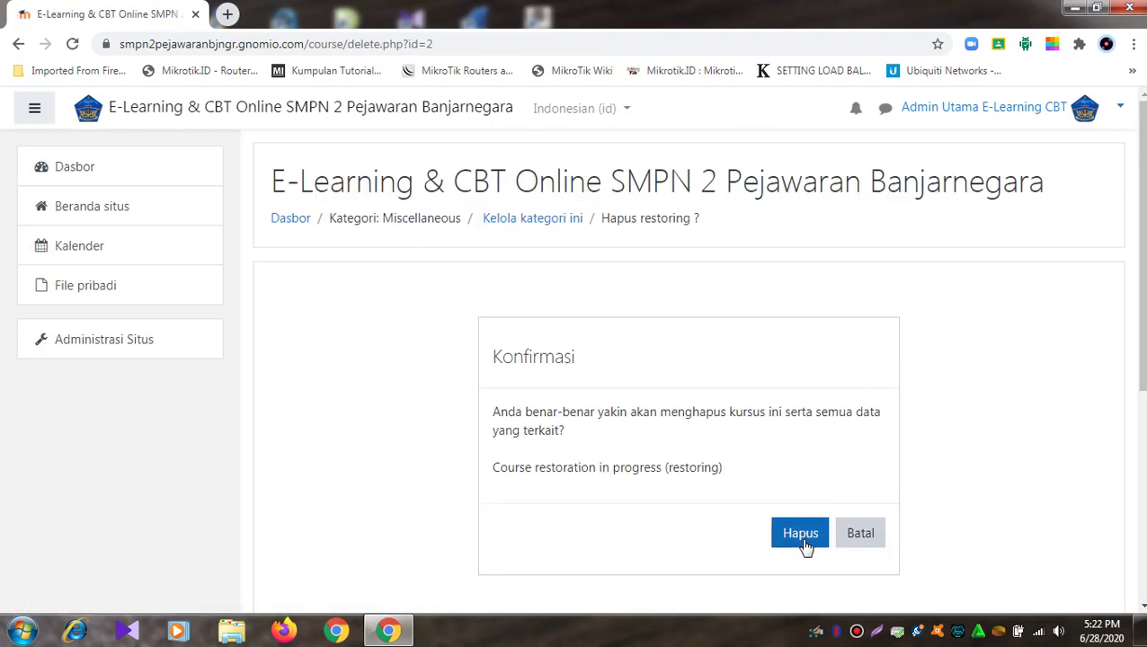
left_click(803, 542)
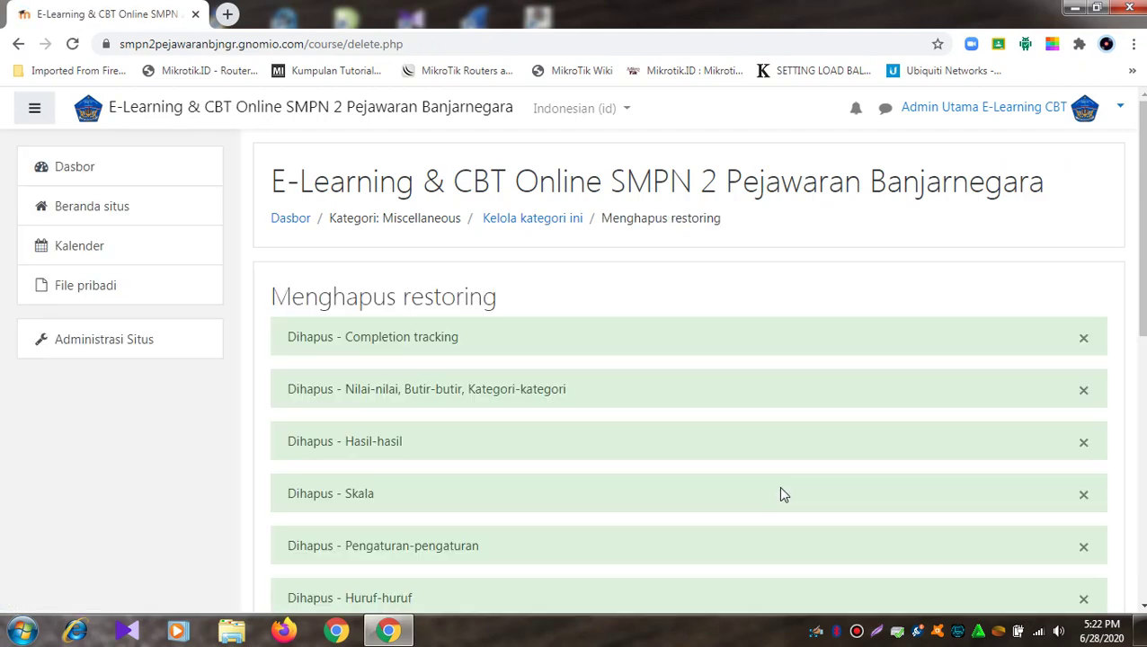
scroll(737, 414, "down", 5)
left_click(689, 538)
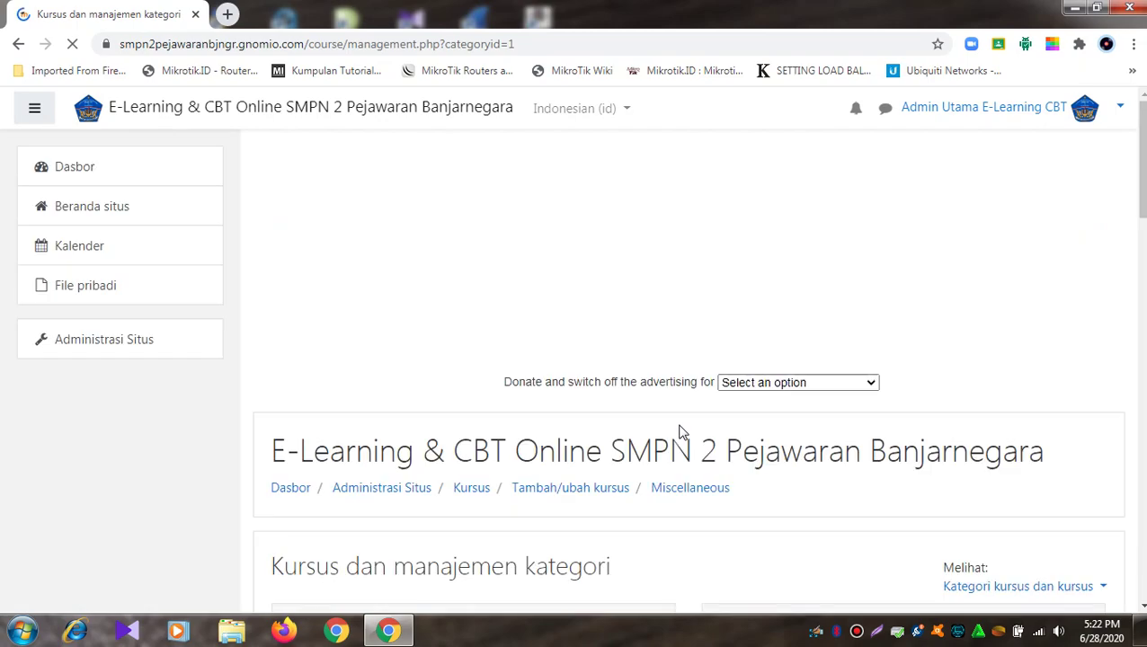
Step: Delete the BAHASA INGGRIS KELAS 9 category, moving its content into Miscellaneous
scroll(683, 430, "down", 4)
scroll(681, 428, "down", 2)
scroll(681, 428, "up", 2)
left_click(538, 364)
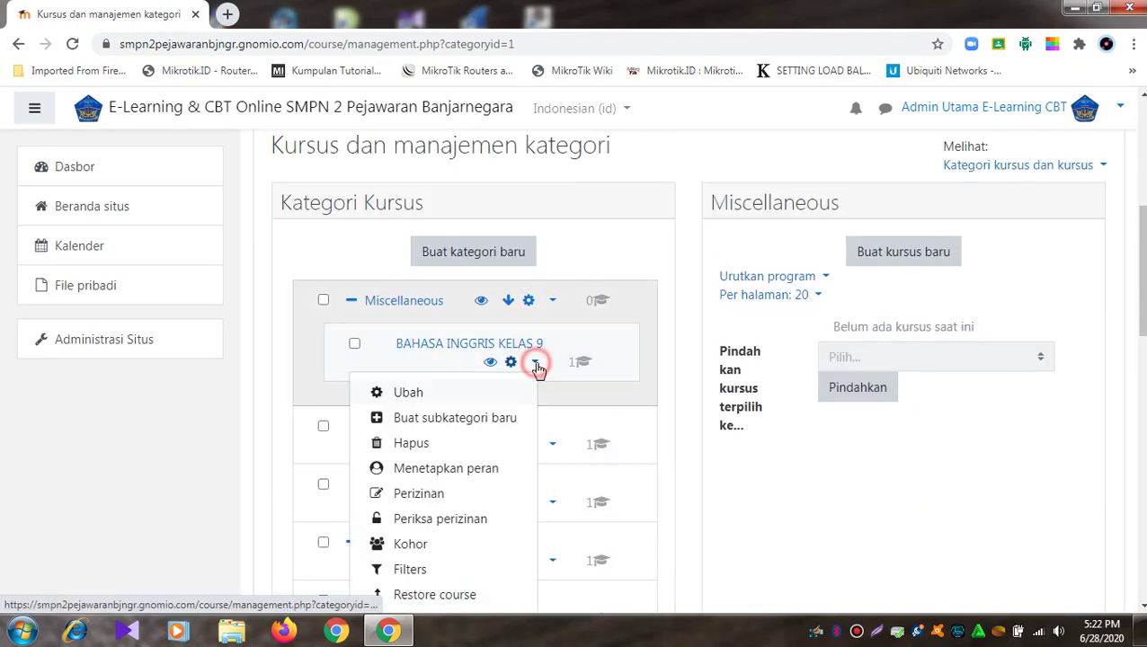
left_click(430, 447)
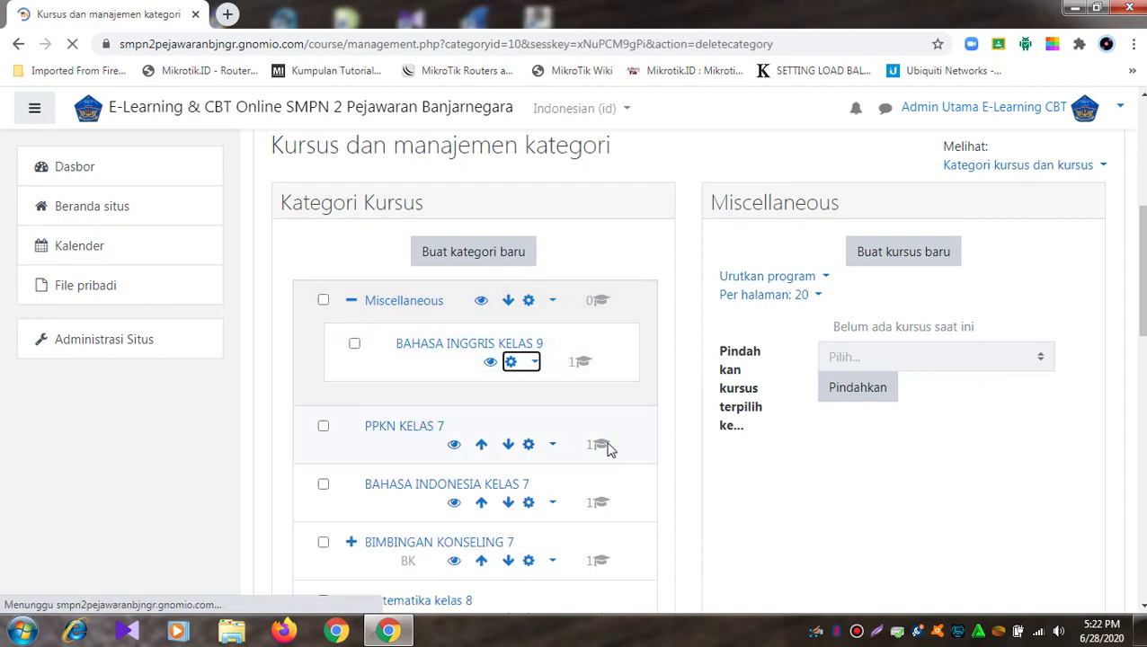
left_click(544, 512)
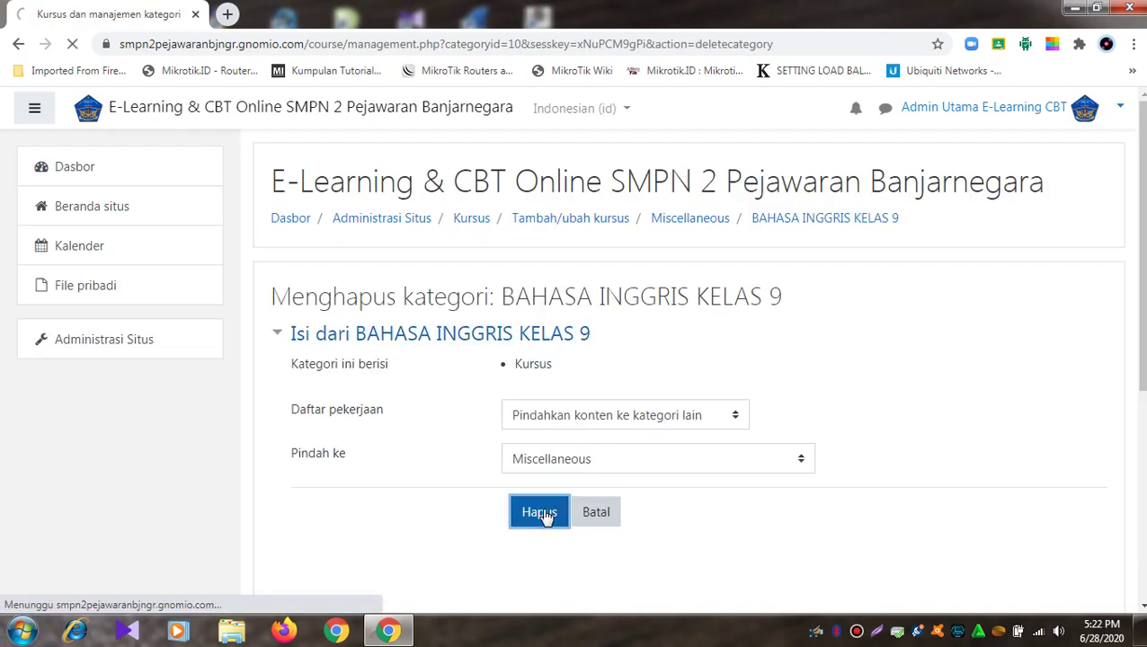
left_click(689, 492)
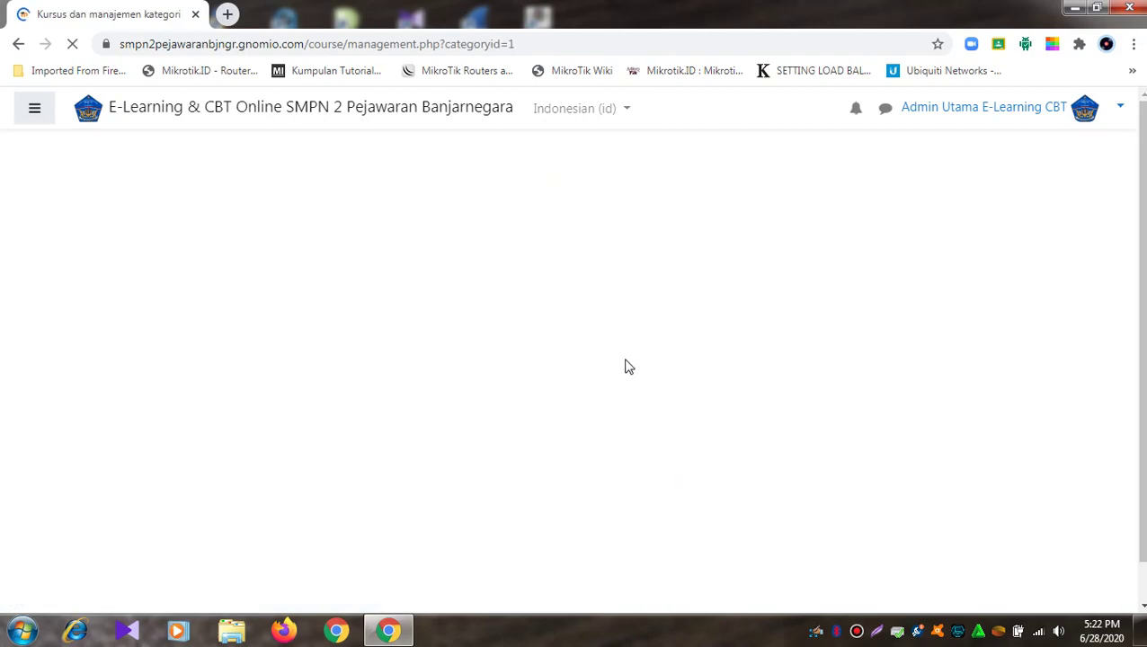
scroll(629, 367, "down", 5)
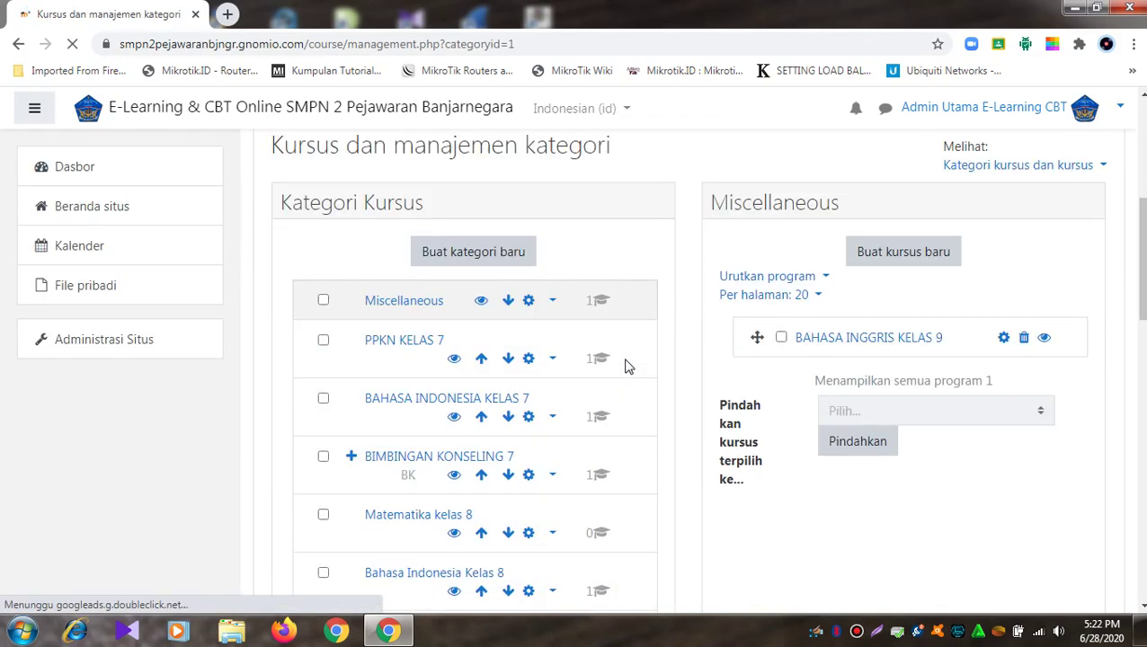
Step: Delete the PPKN KELAS 7 category, moving its content into Miscellaneous
left_click(552, 361)
scroll(501, 553, "down", 2)
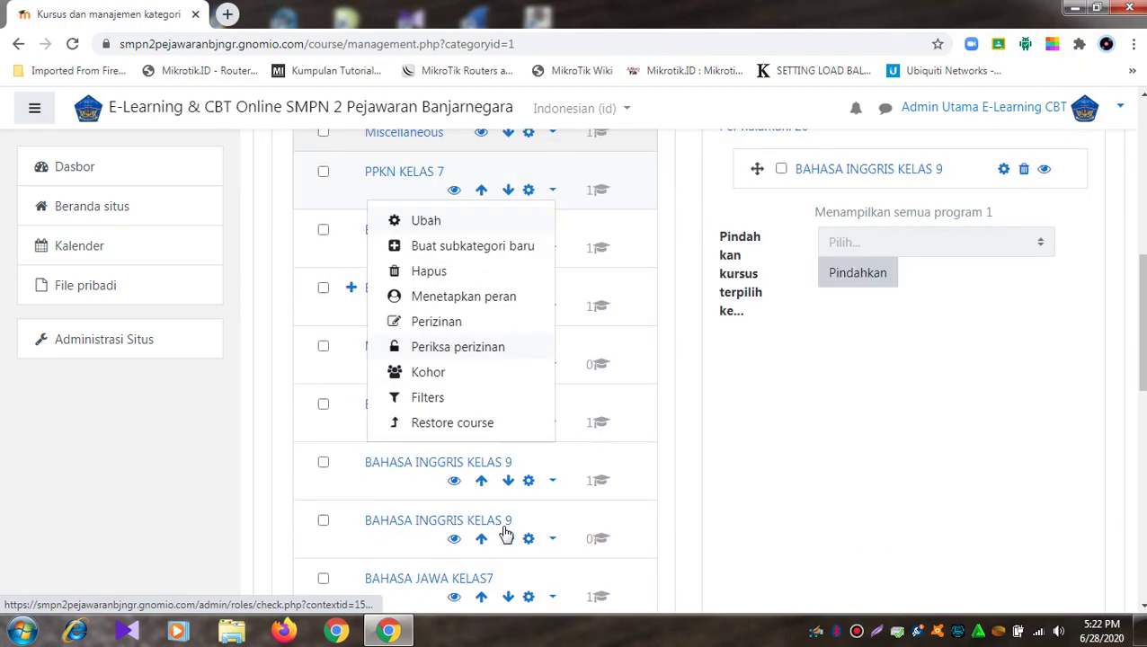
scroll(506, 534, "up", 1)
left_click(469, 357)
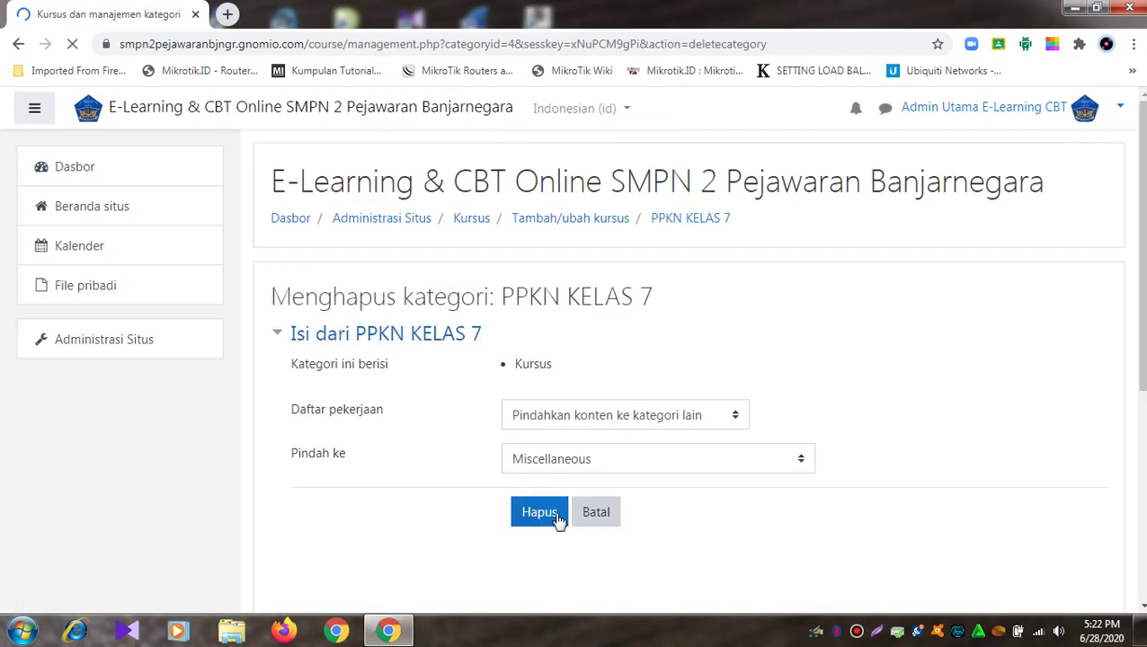
left_click(557, 520)
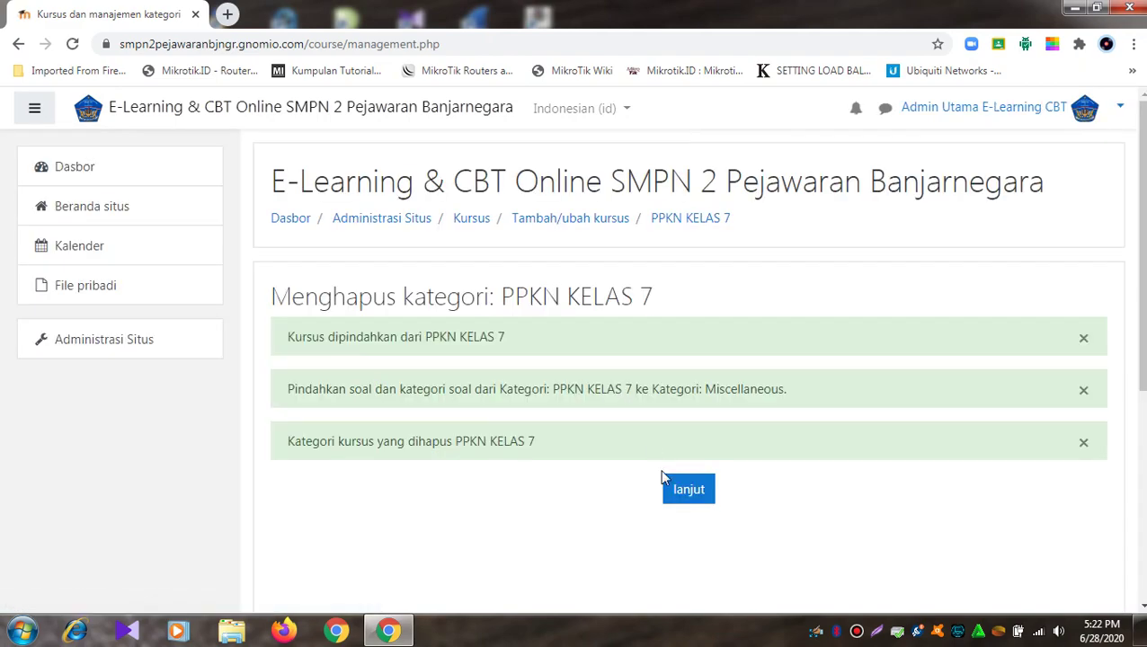
left_click(687, 490)
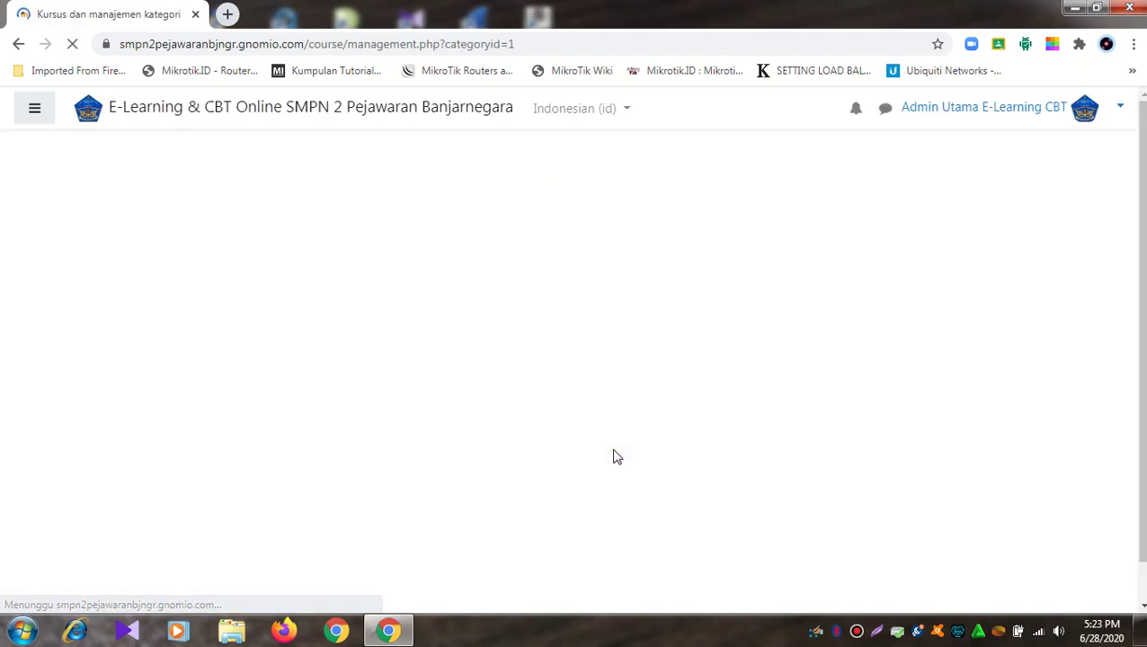
Step: Start deleting the BAHASA INDONESIA KELAS 7 category
scroll(617, 456, "down", 4)
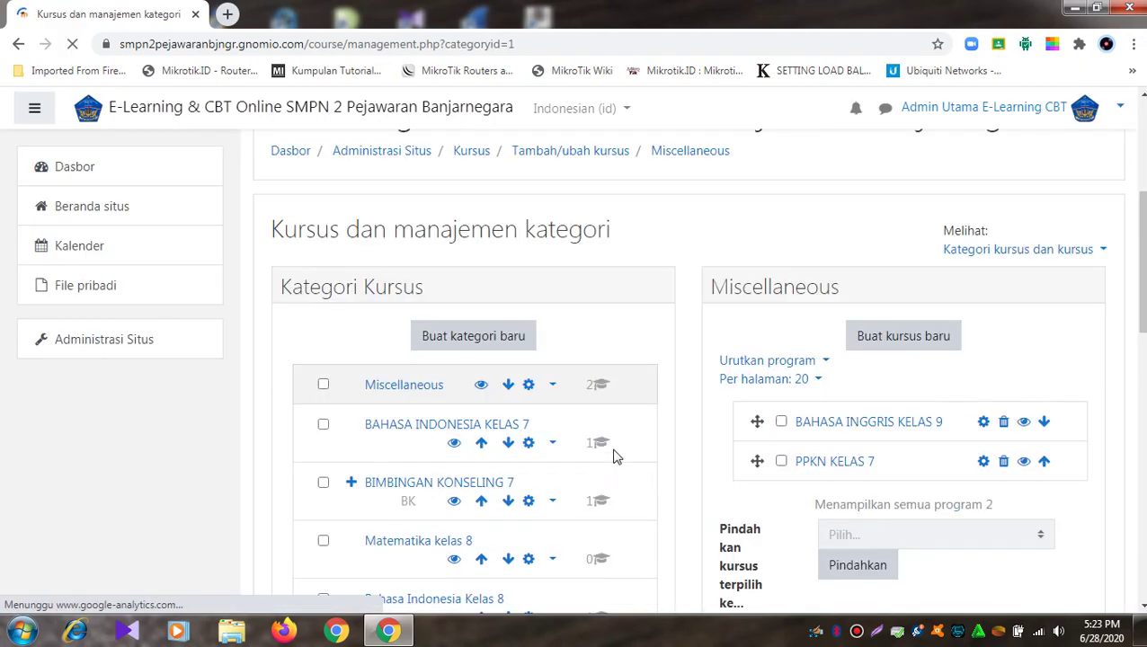
left_click(552, 445)
left_click(437, 527)
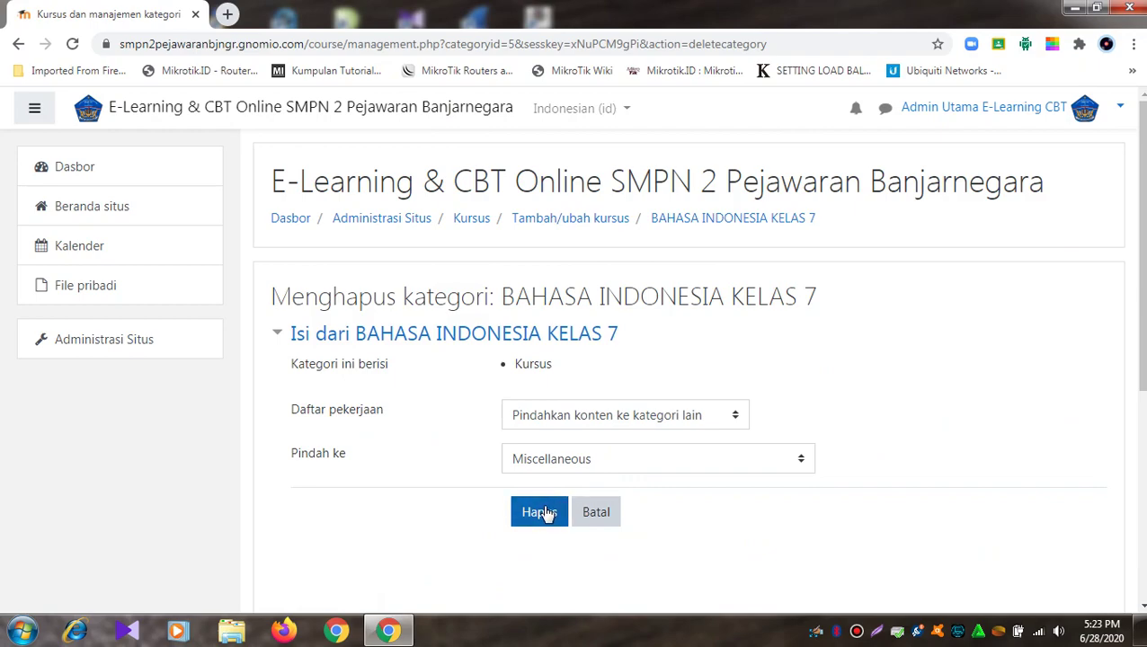
left_click(544, 513)
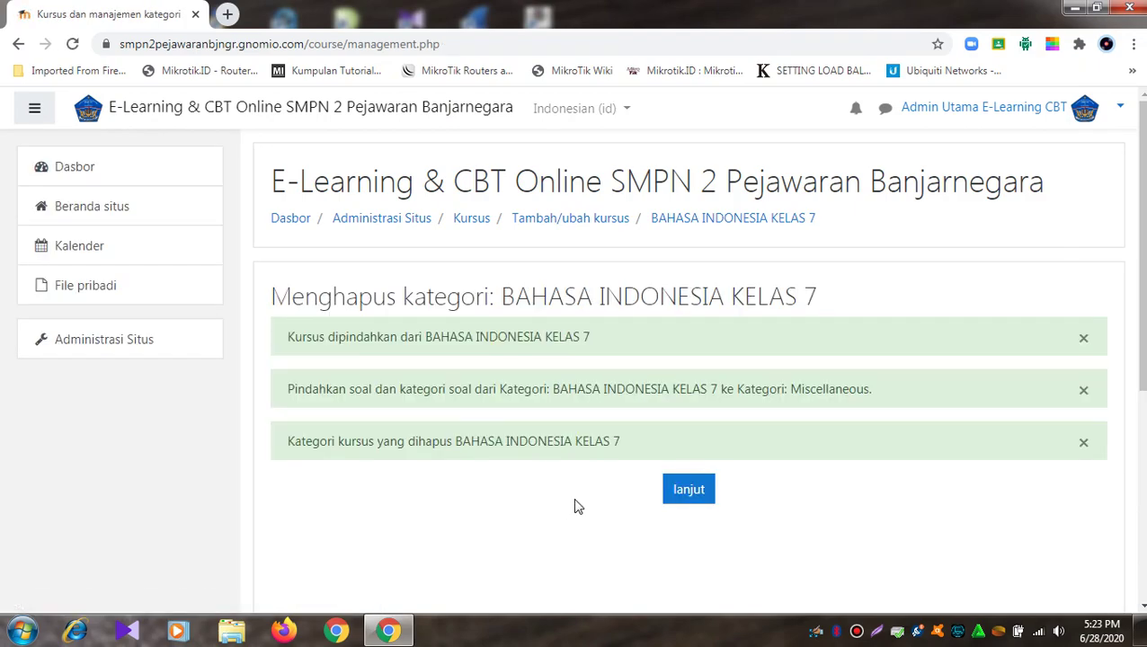
left_click(691, 494)
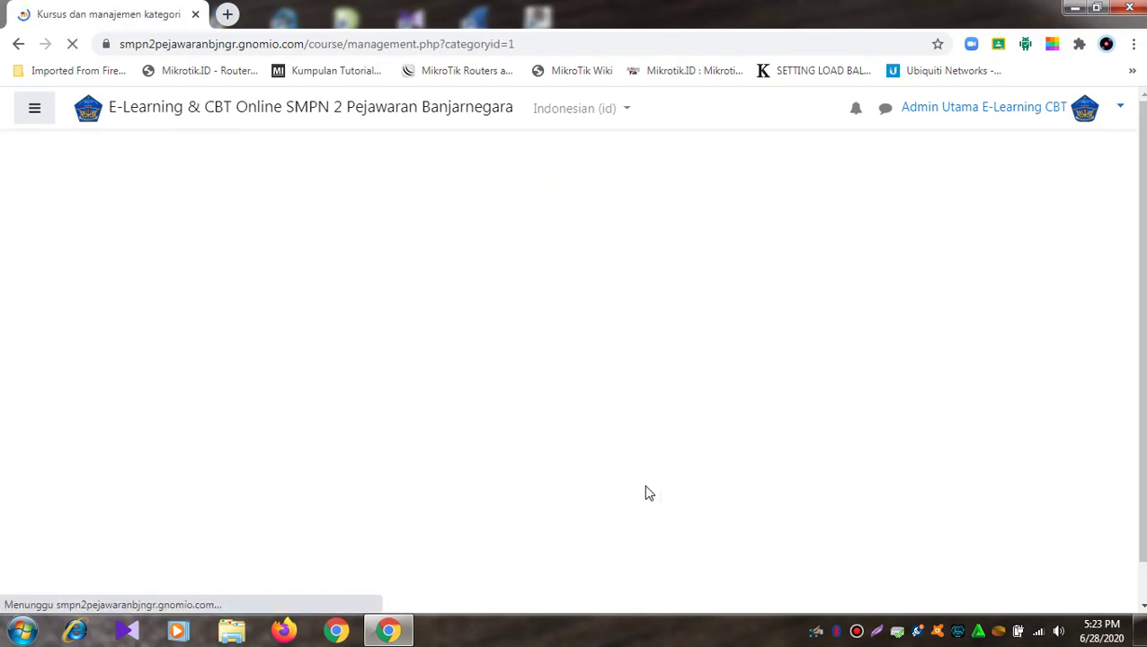
scroll(618, 415, "down", 4)
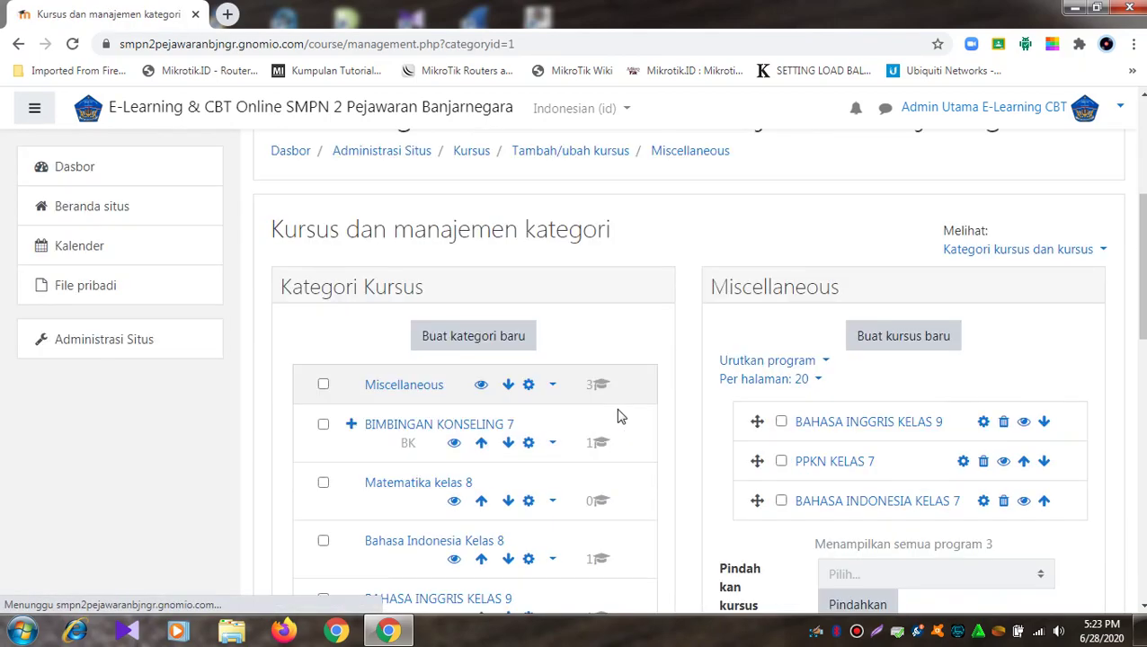
scroll(618, 415, "down", 2)
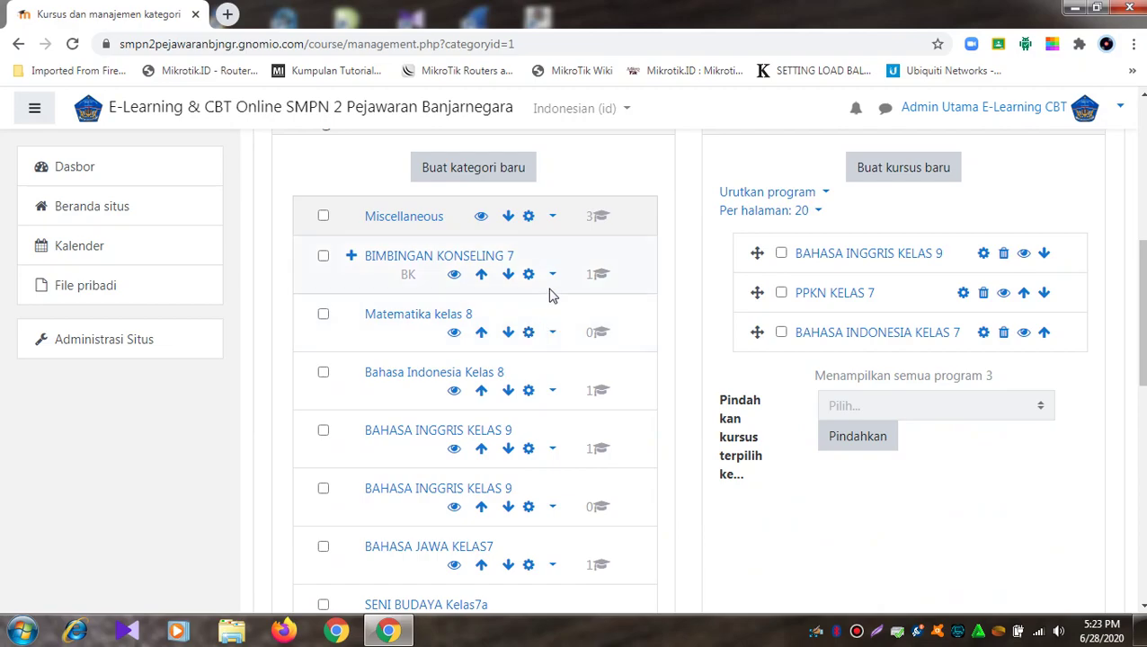
scroll(557, 285, "down", 3)
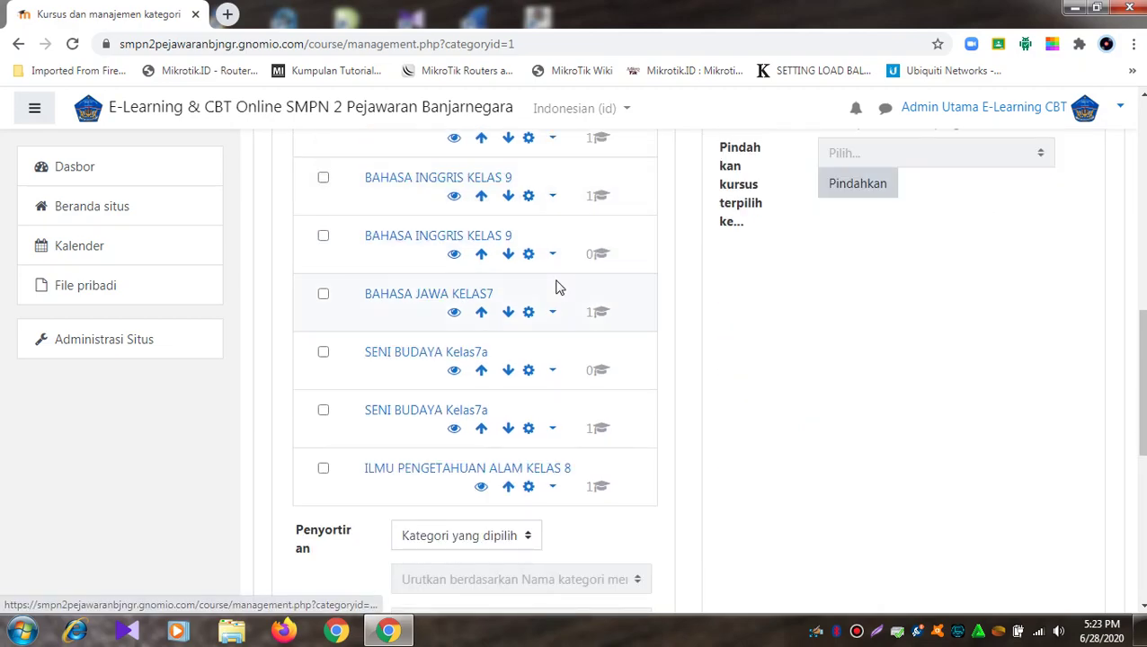
scroll(530, 441, "up", 3)
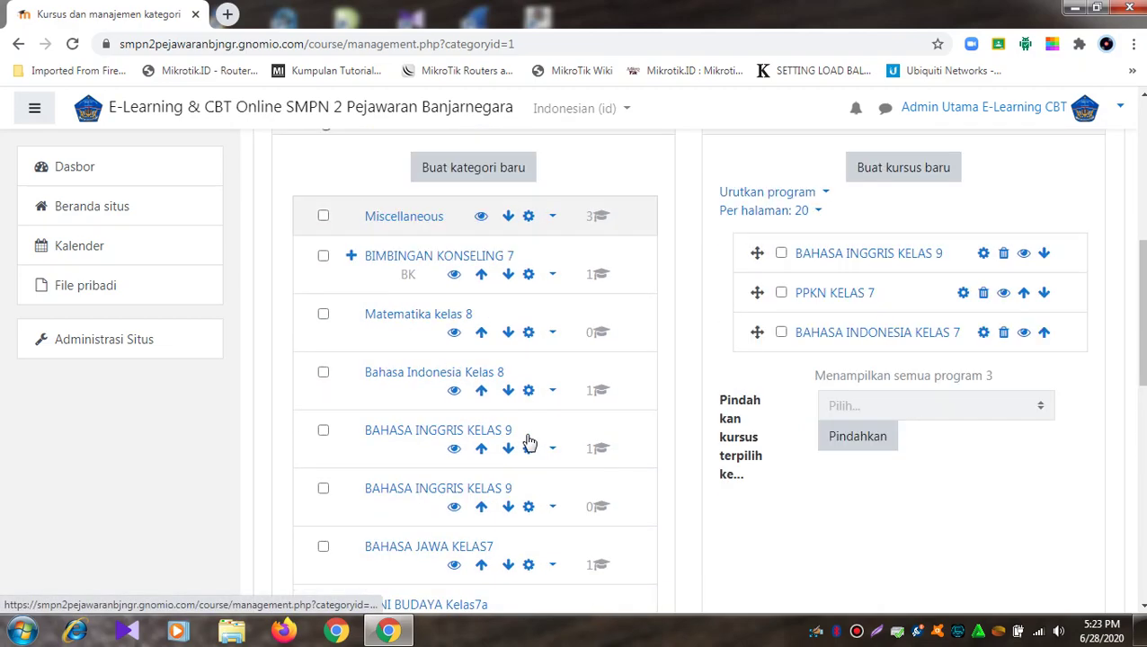
left_click(553, 275)
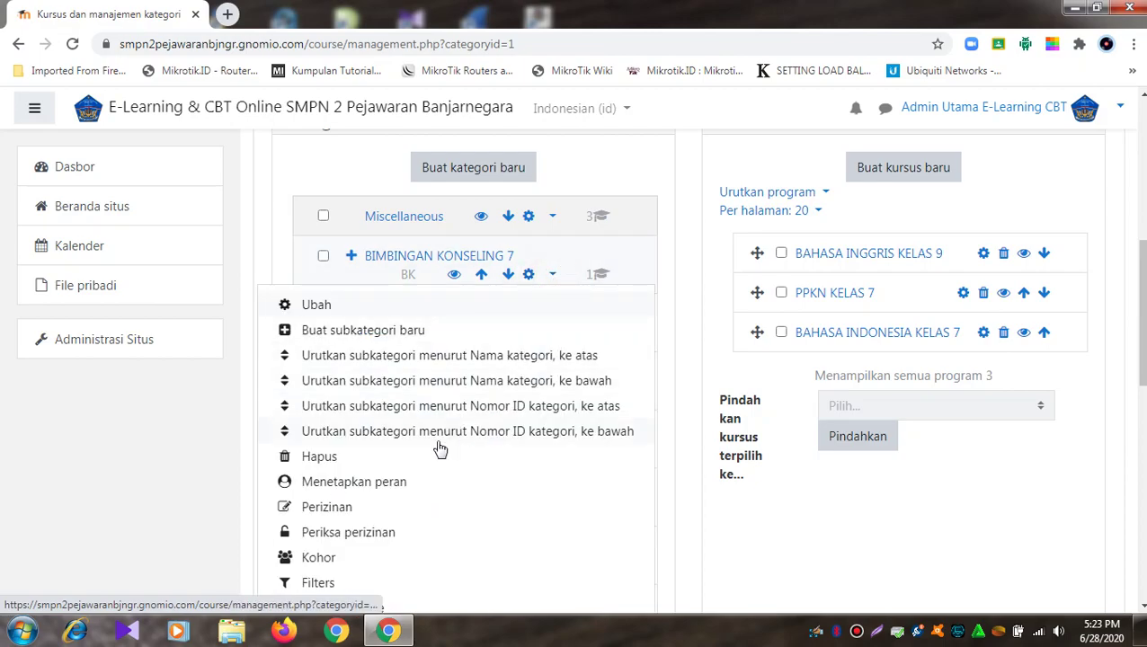
Step: Delete the BIMBINGAN KONSELING 7 category, moving its content to Miscellaneous
left_click(312, 459)
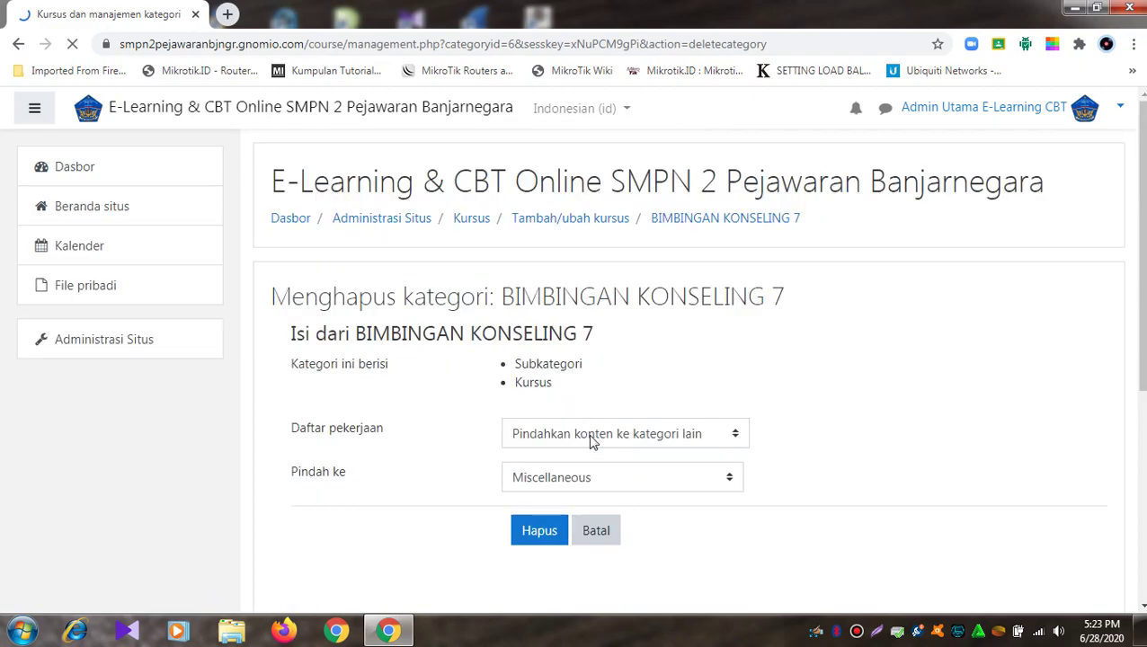
left_click(538, 532)
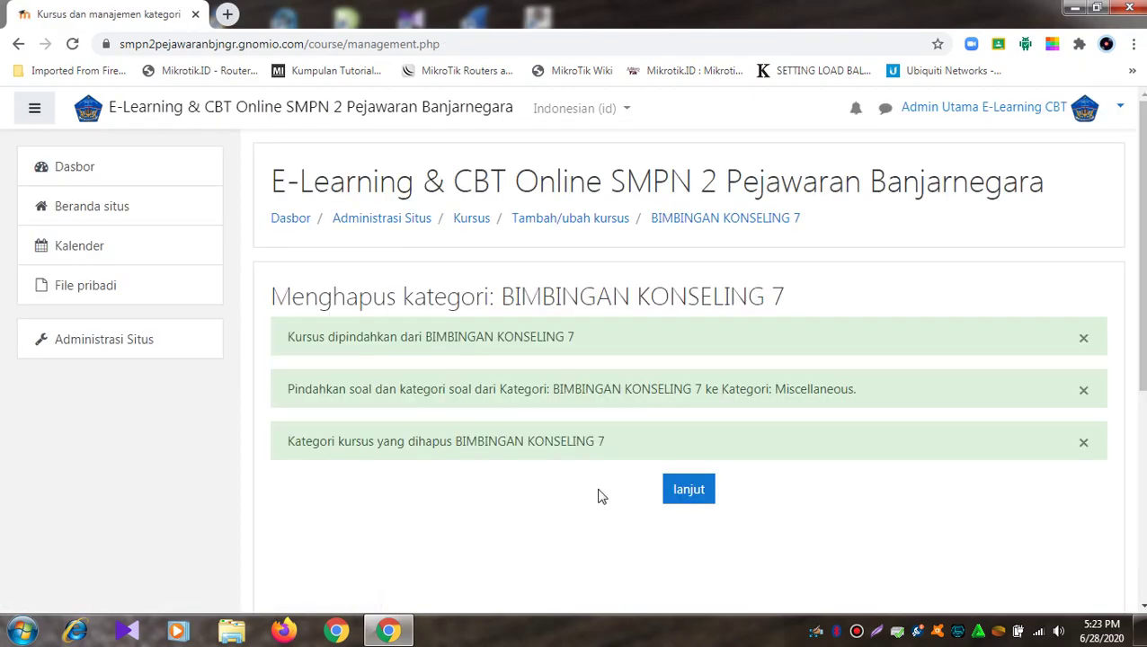
left_click(676, 488)
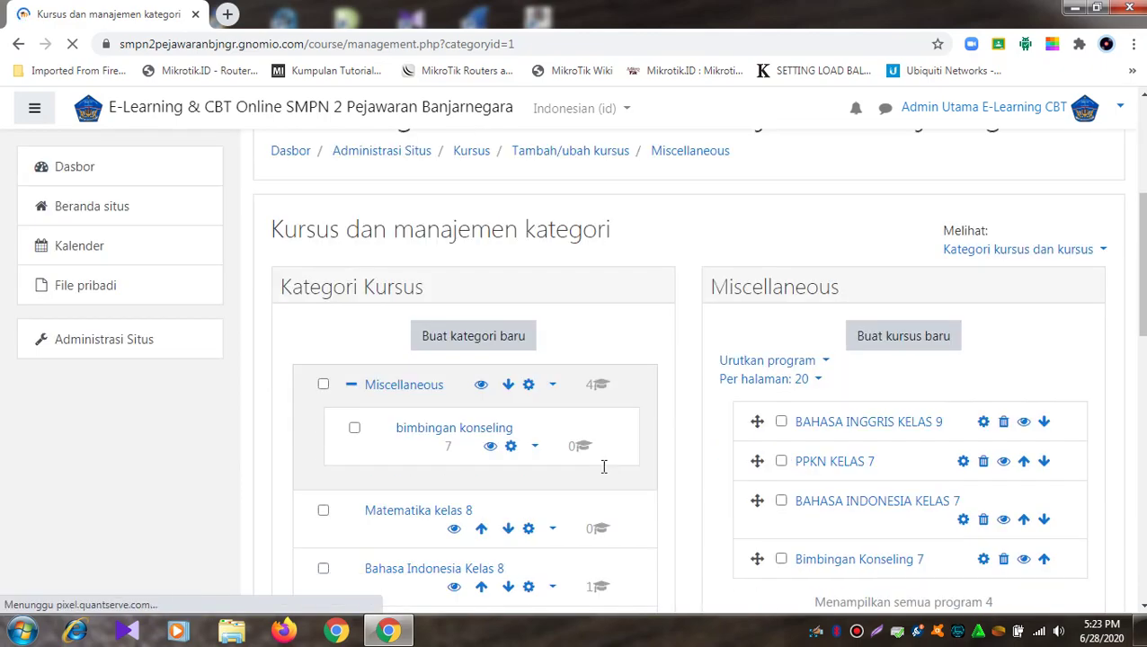
Step: Delete the empty bimbingan konseling subcategory and return to category management
left_click(536, 447)
scroll(538, 468, "down", 3)
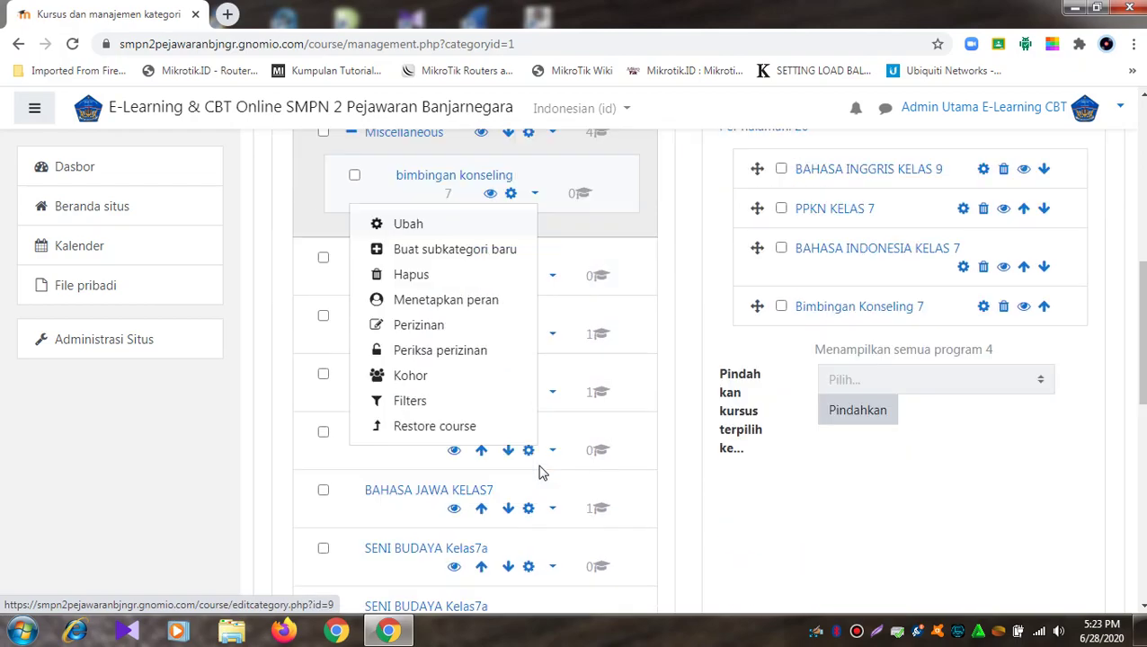
left_click(450, 282)
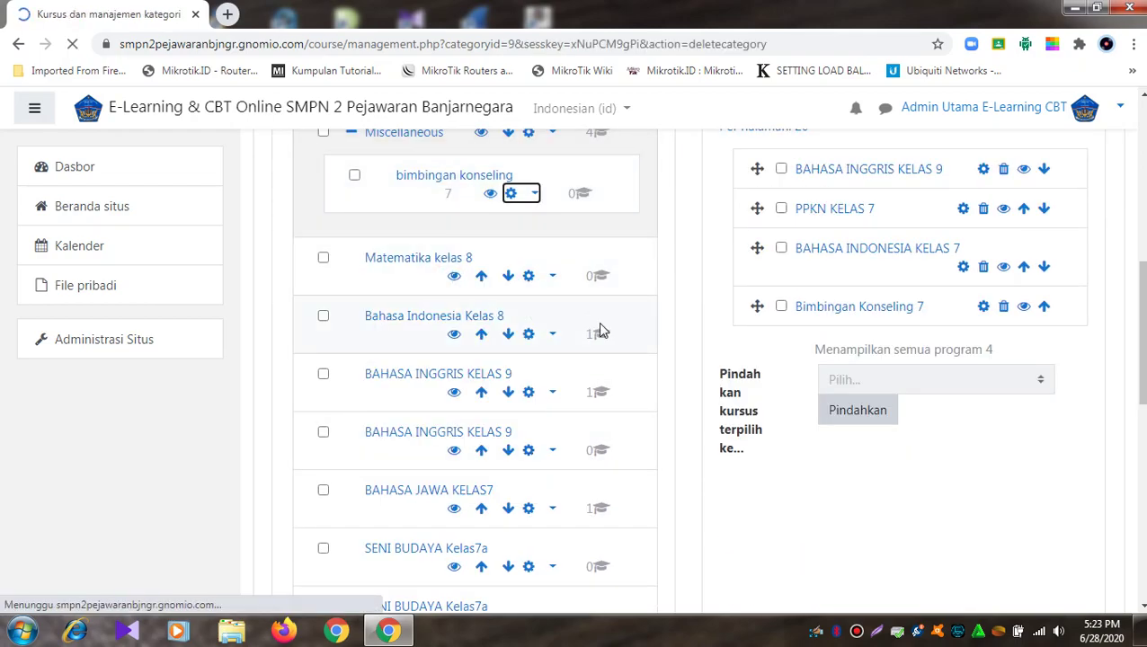
left_click(542, 452)
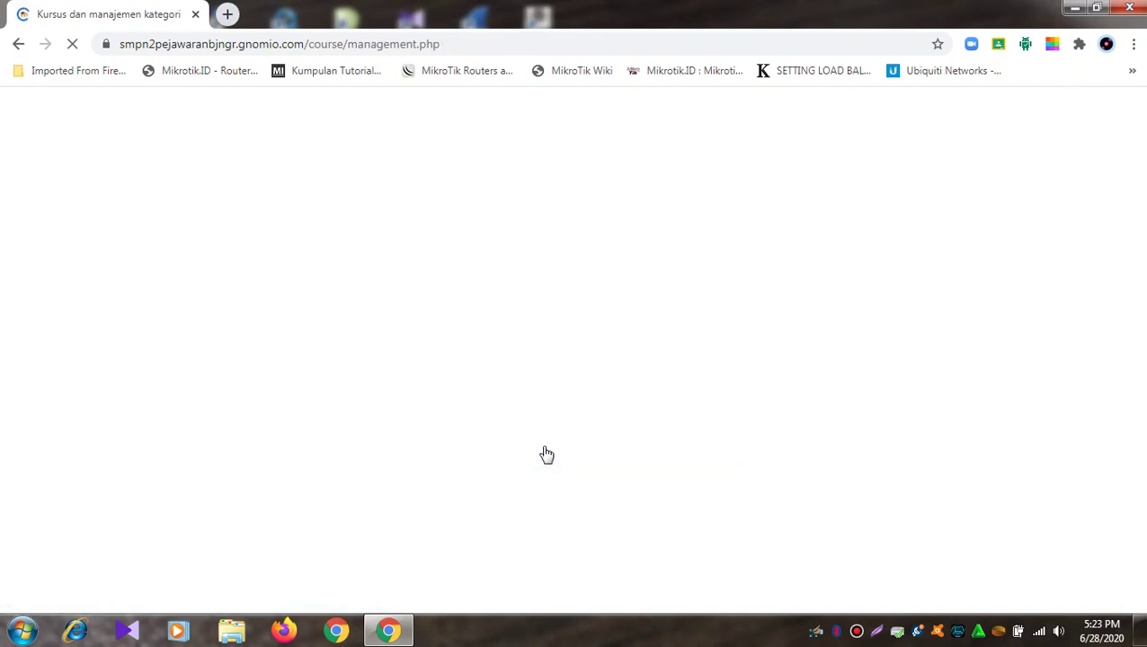
left_click(694, 388)
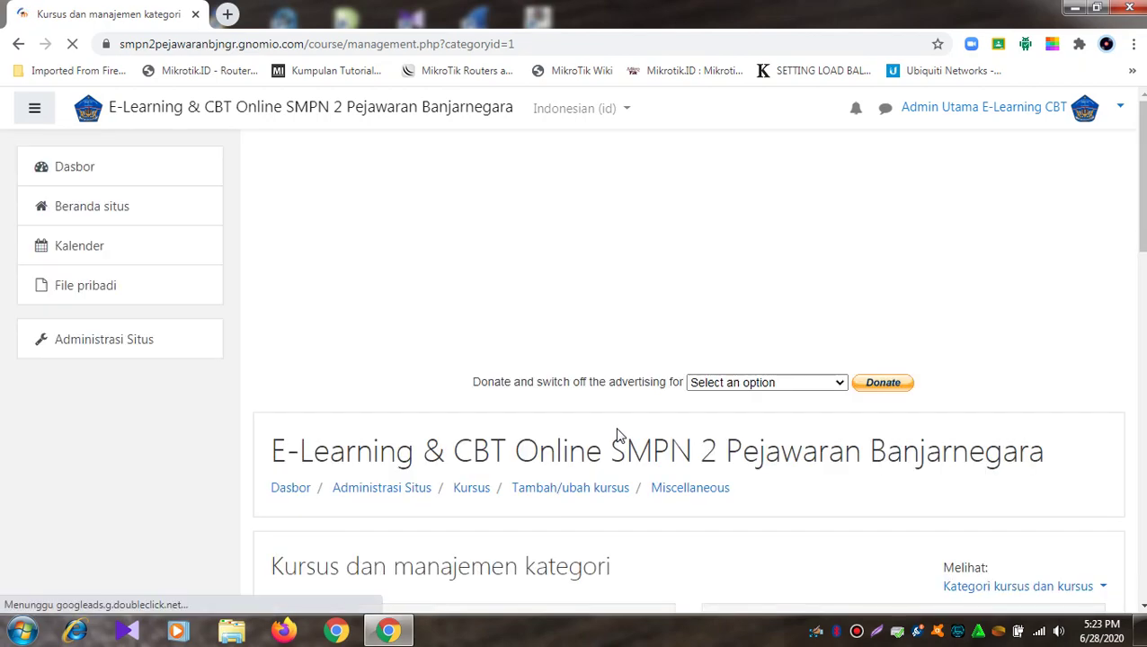
scroll(617, 436, "down", 3)
scroll(616, 436, "down", 2)
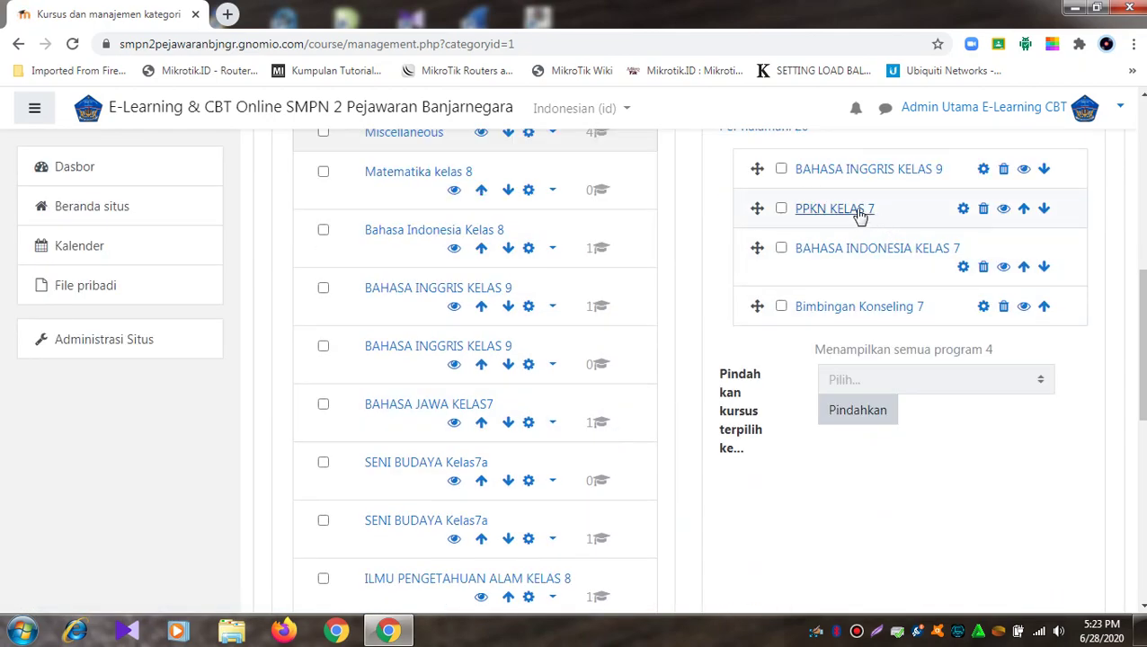
scroll(645, 206, "up", 3)
scroll(625, 232, "down", 1)
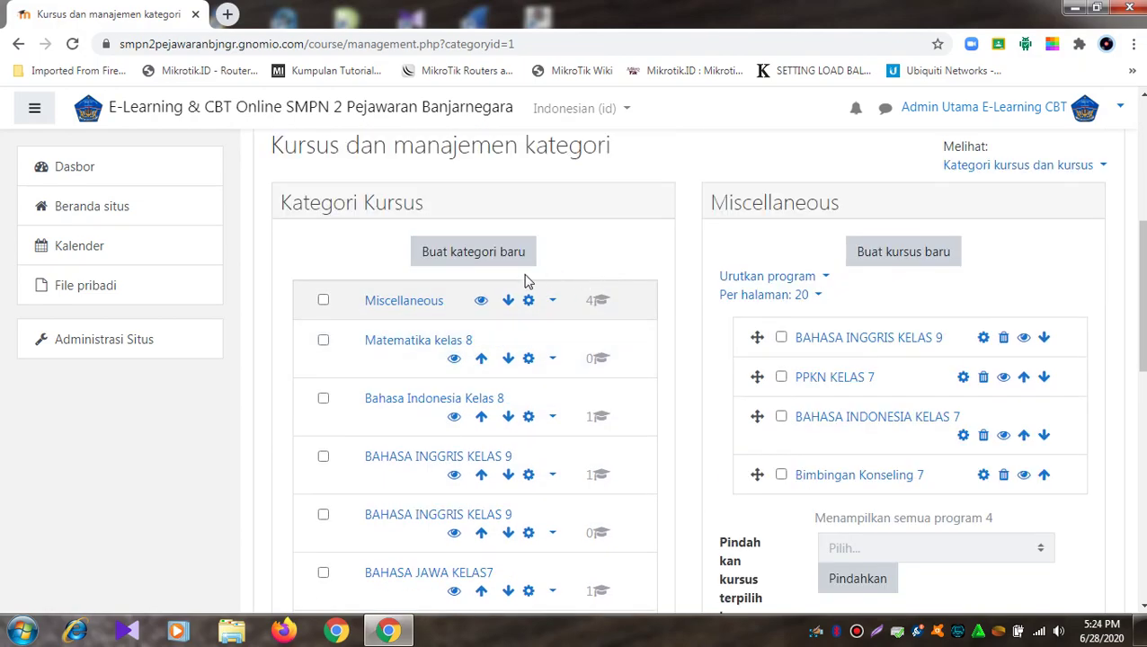
left_click(324, 342)
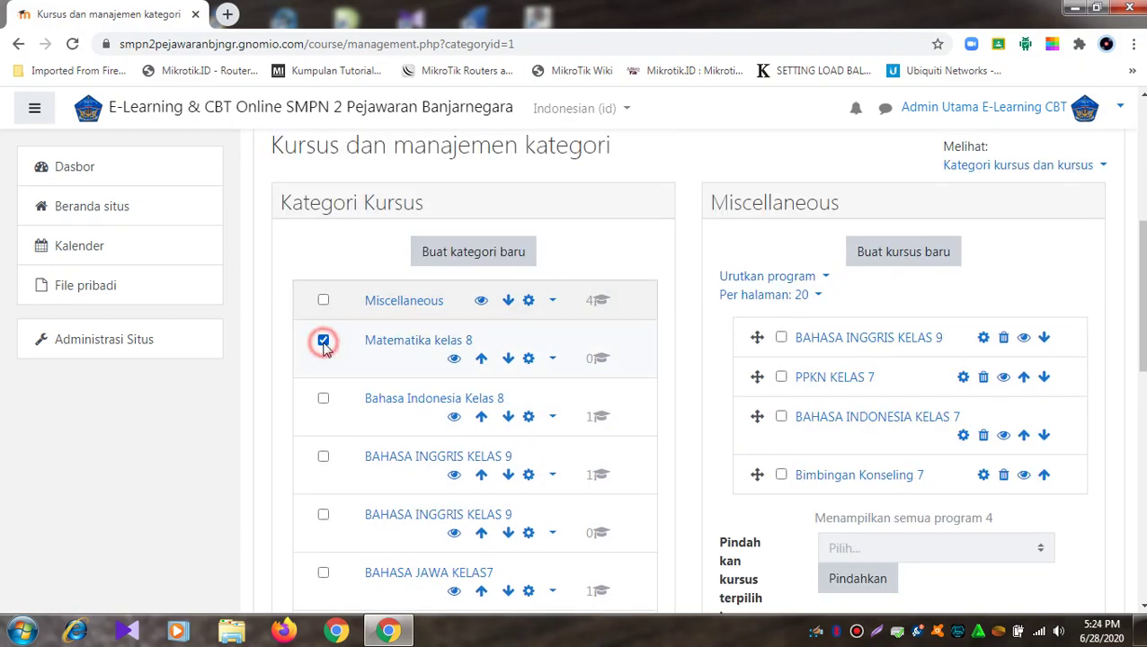
scroll(328, 396, "down", 1)
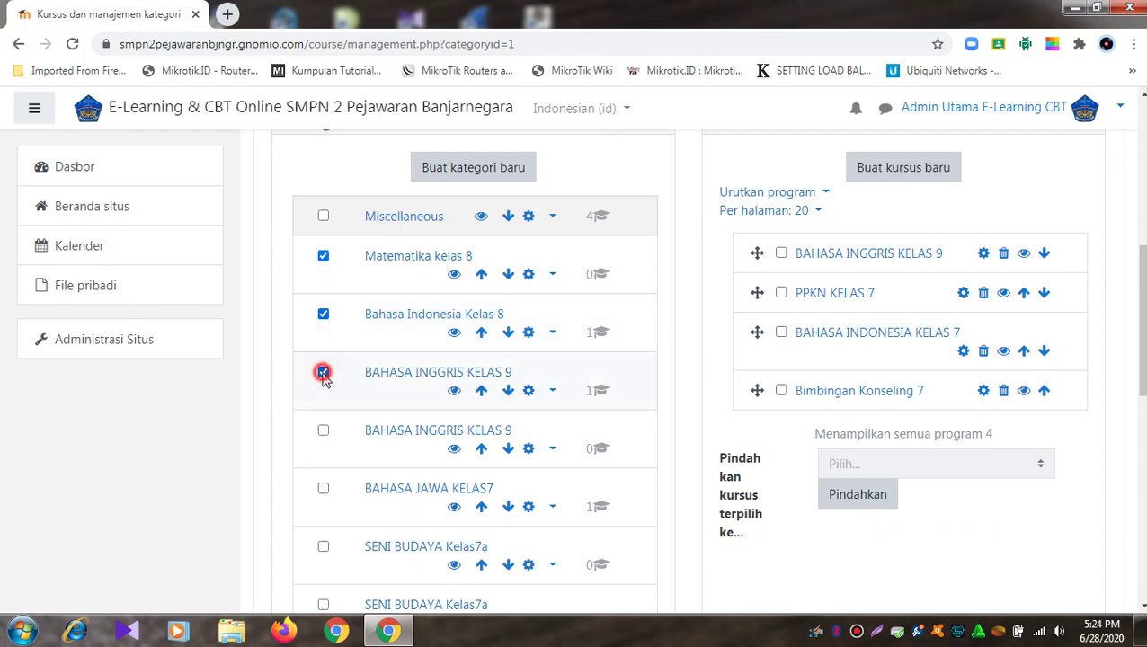
scroll(351, 391, "down", 2)
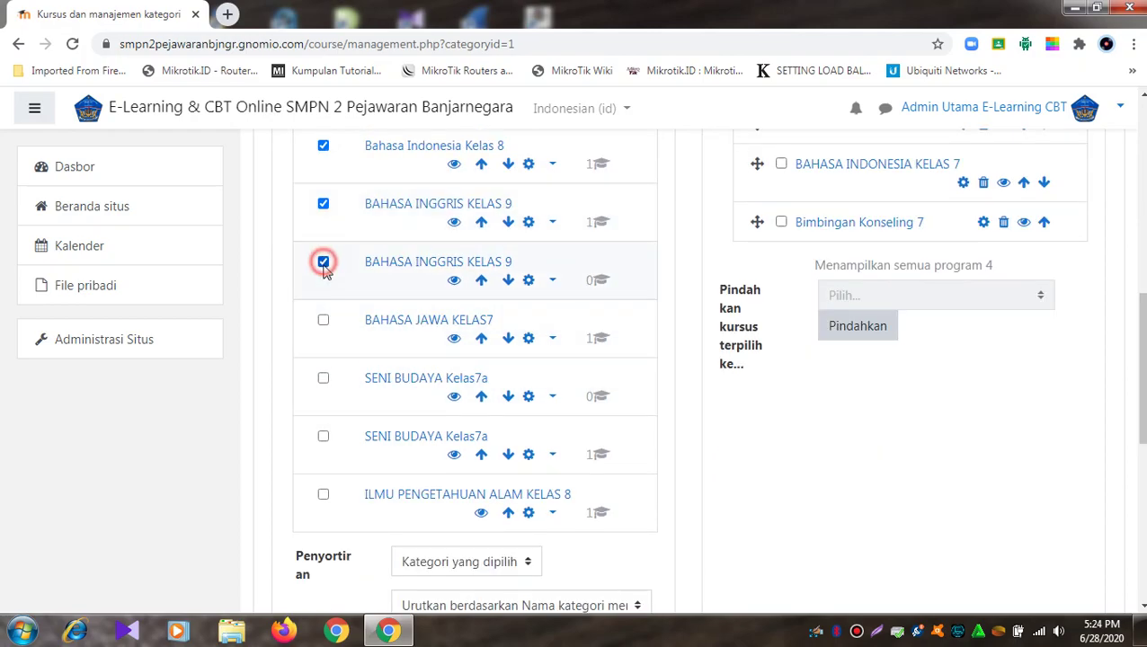
left_click(324, 319)
left_click(323, 378)
left_click(323, 439)
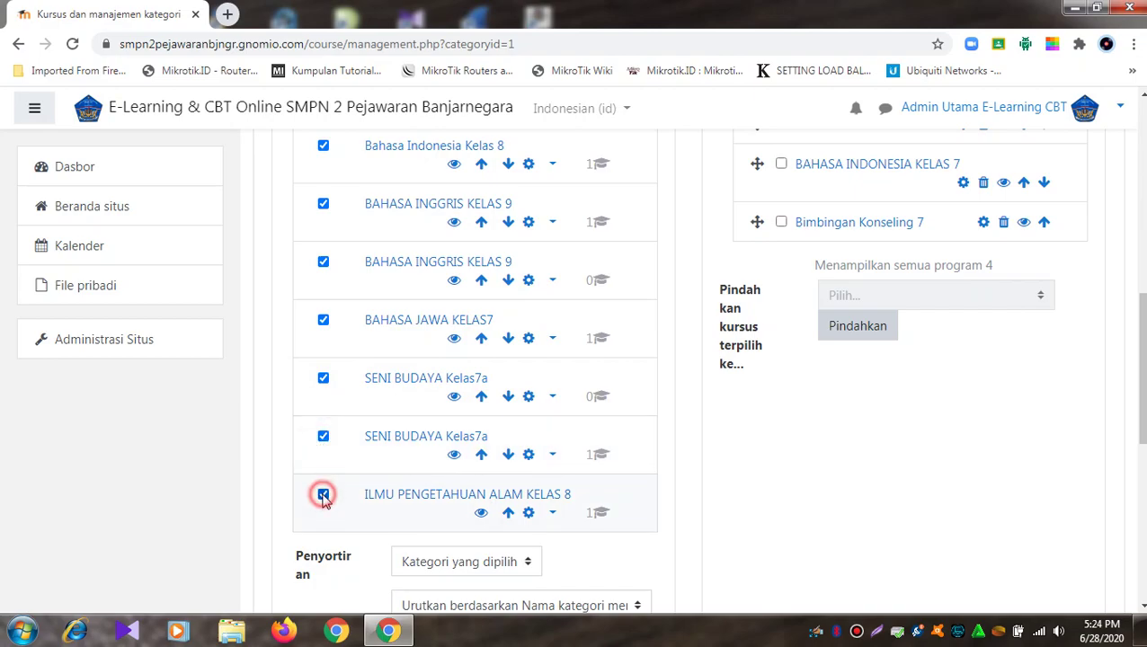
scroll(804, 348, "up", 1)
scroll(782, 248, "up", 3)
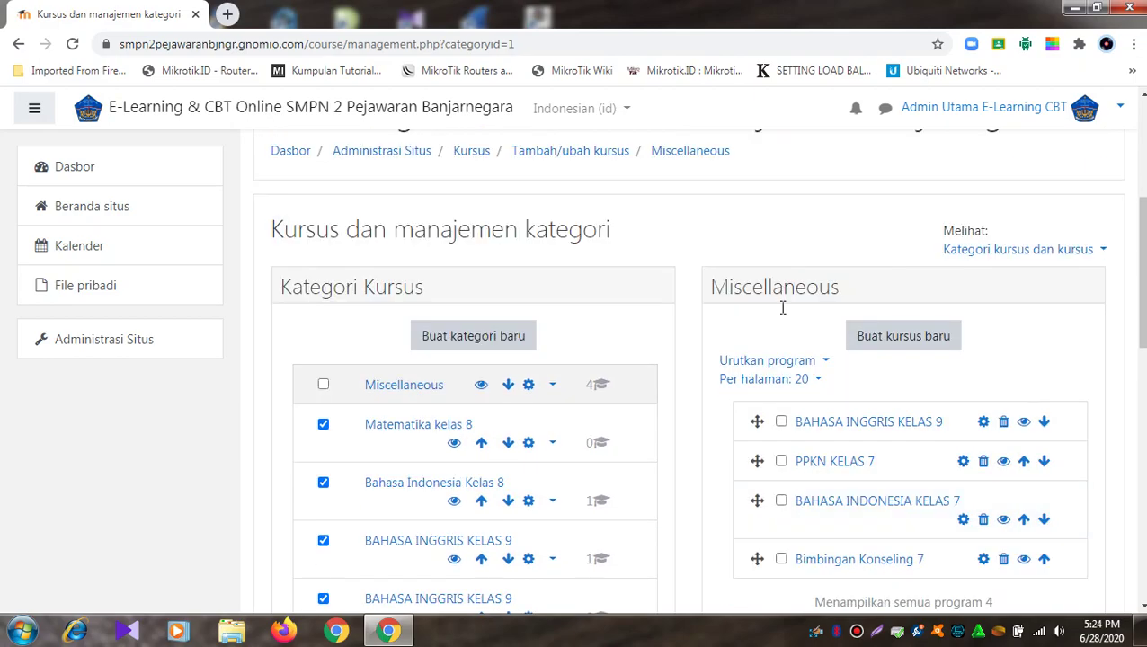
scroll(681, 376, "down", 8)
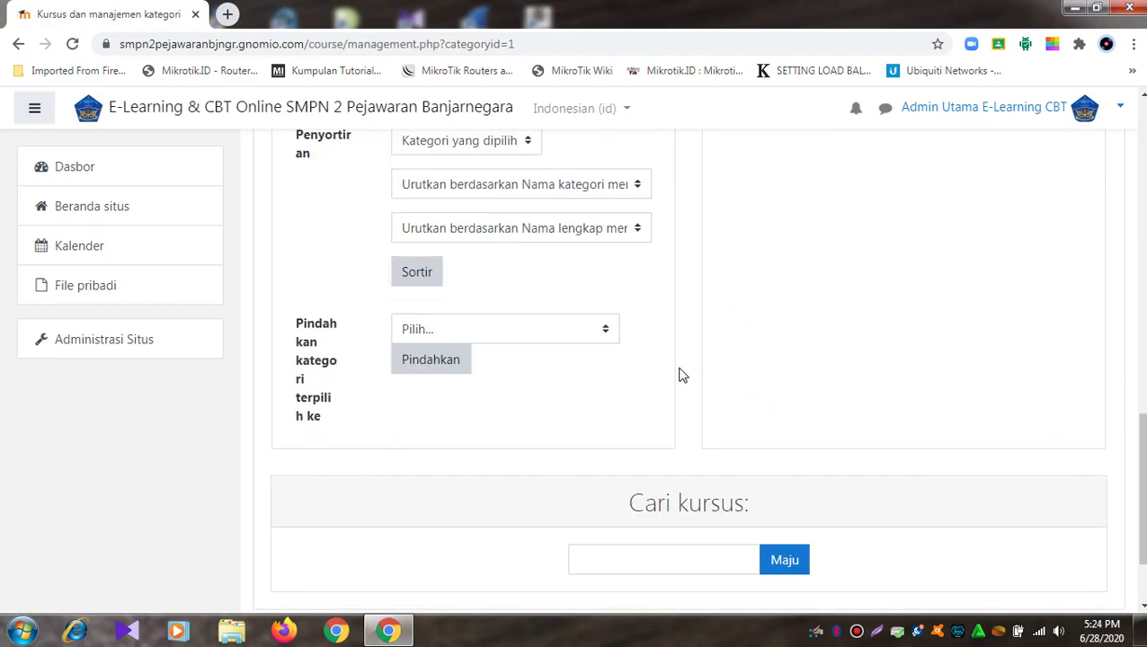
scroll(681, 376, "down", 1)
scroll(681, 376, "up", 9)
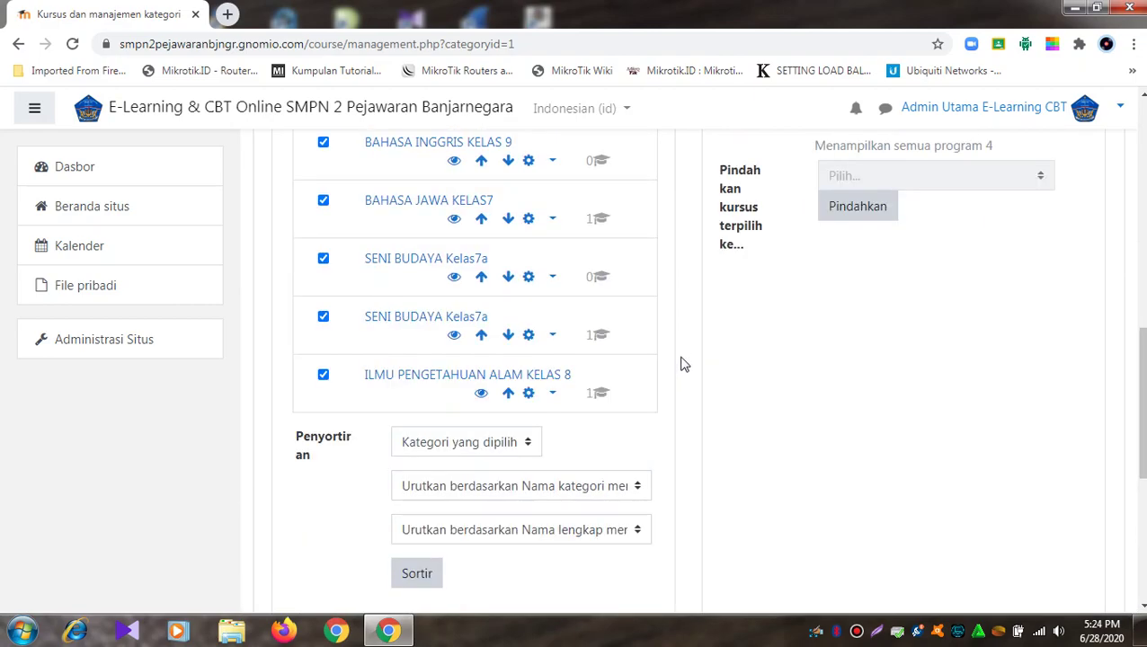
scroll(680, 350, "up", 3)
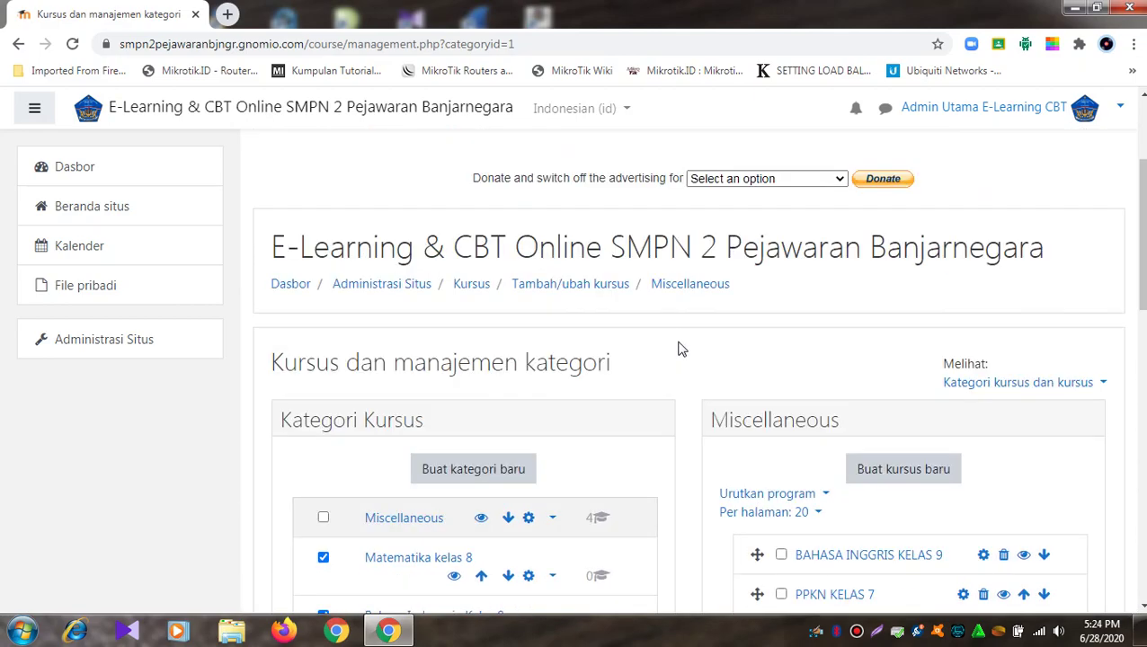
scroll(681, 350, "down", 12)
scroll(680, 349, "up", 3)
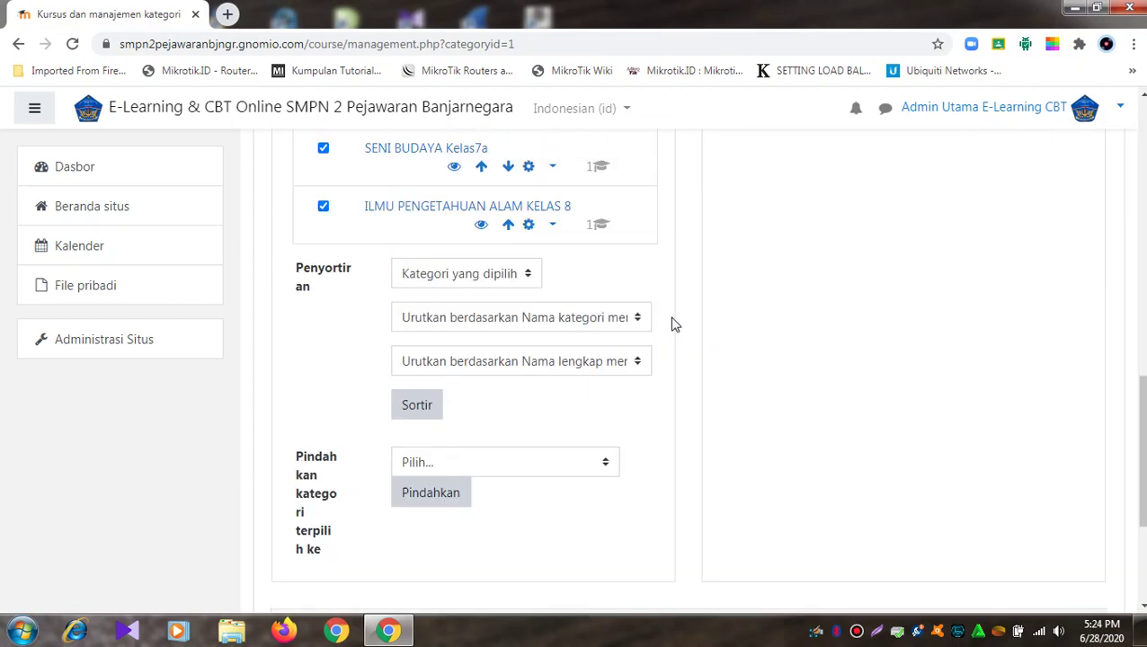
scroll(675, 325, "up", 2)
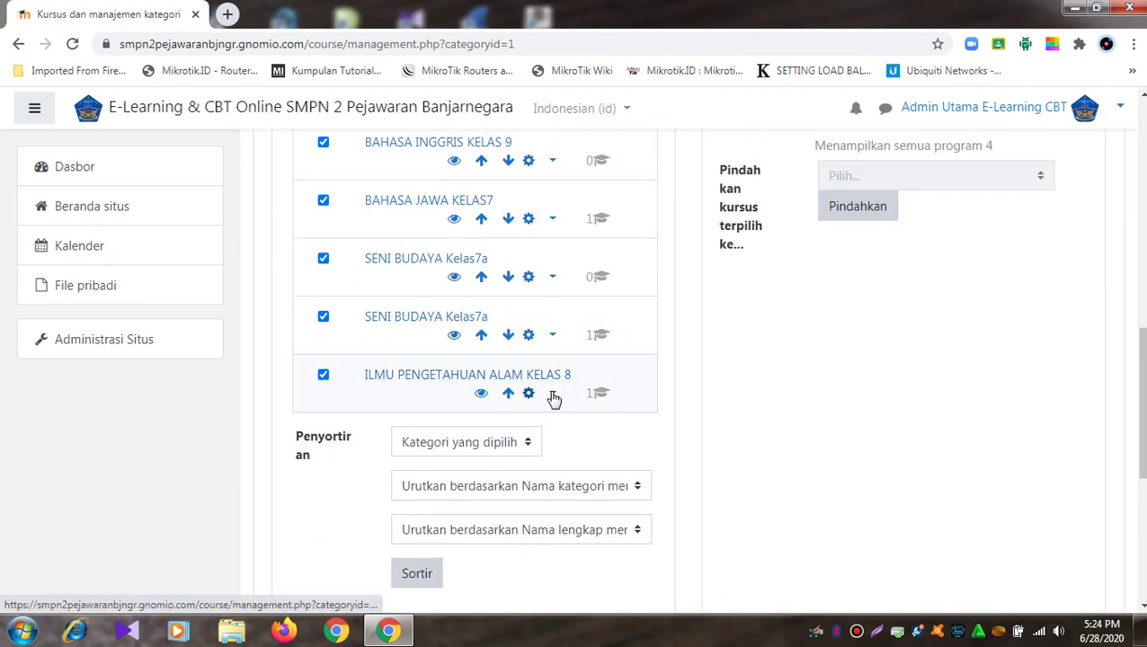
left_click(640, 487)
left_click(641, 490)
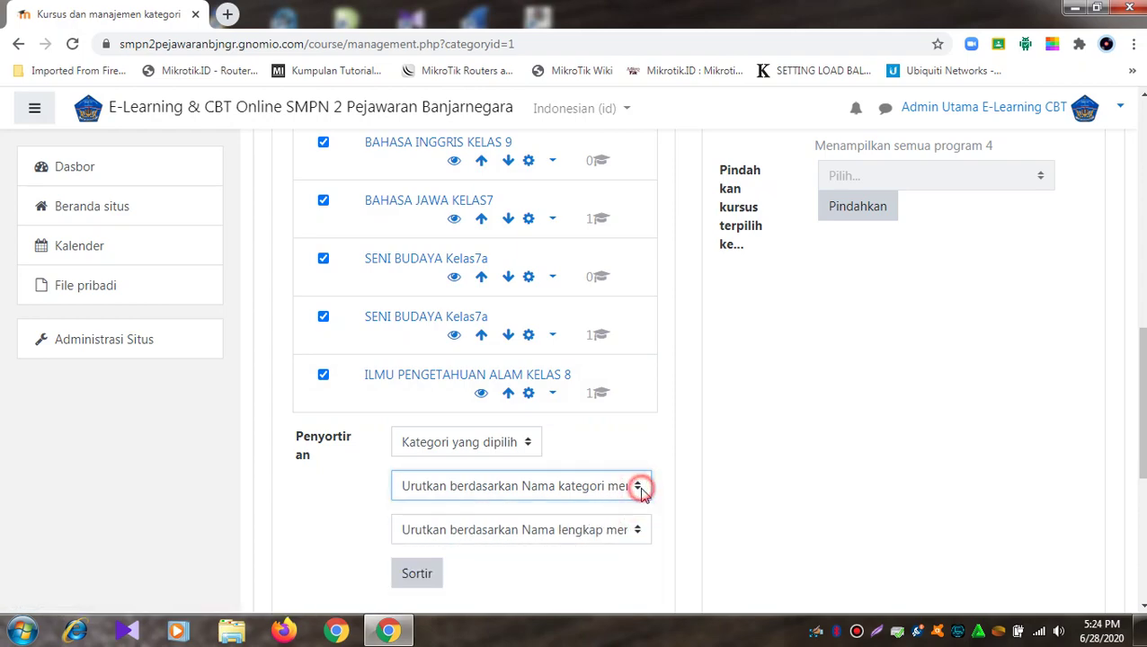
left_click(527, 448)
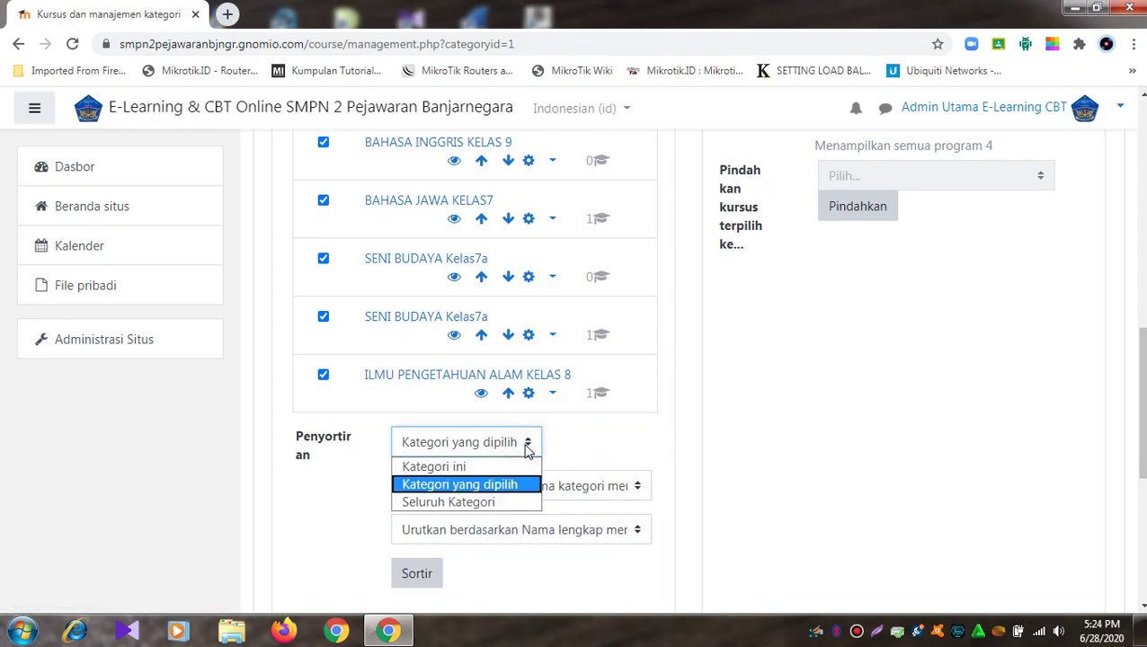
left_click(526, 445)
left_click(619, 445)
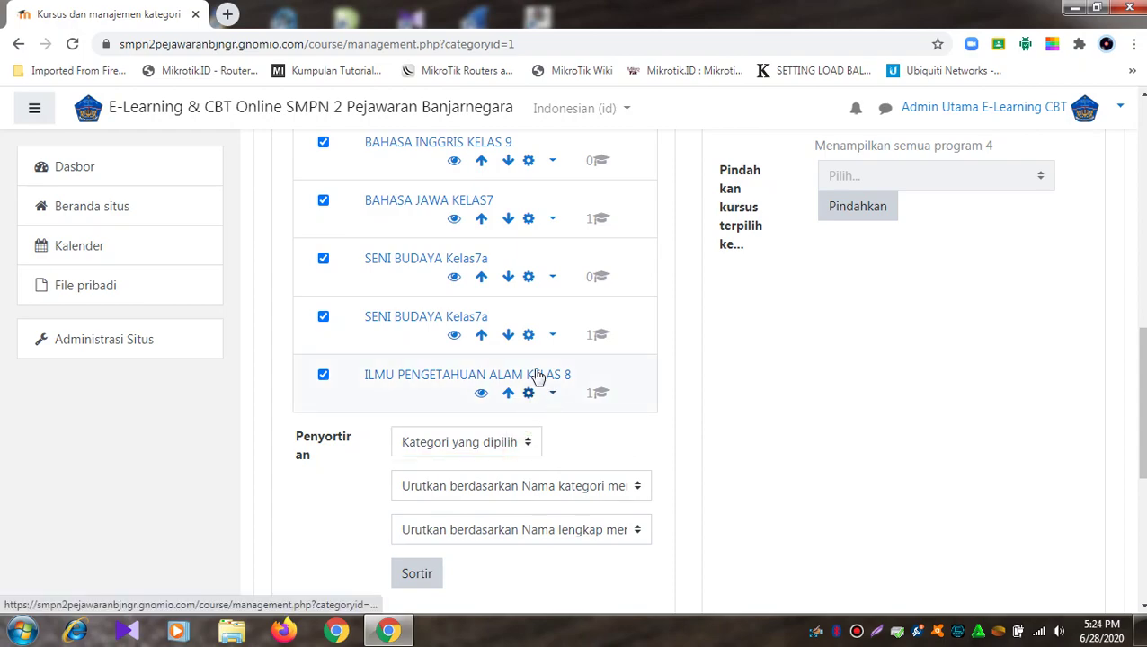
scroll(545, 387, "up", 4)
left_click(323, 305)
left_click(323, 363)
left_click(323, 422)
left_click(323, 479)
scroll(329, 474, "down", 1)
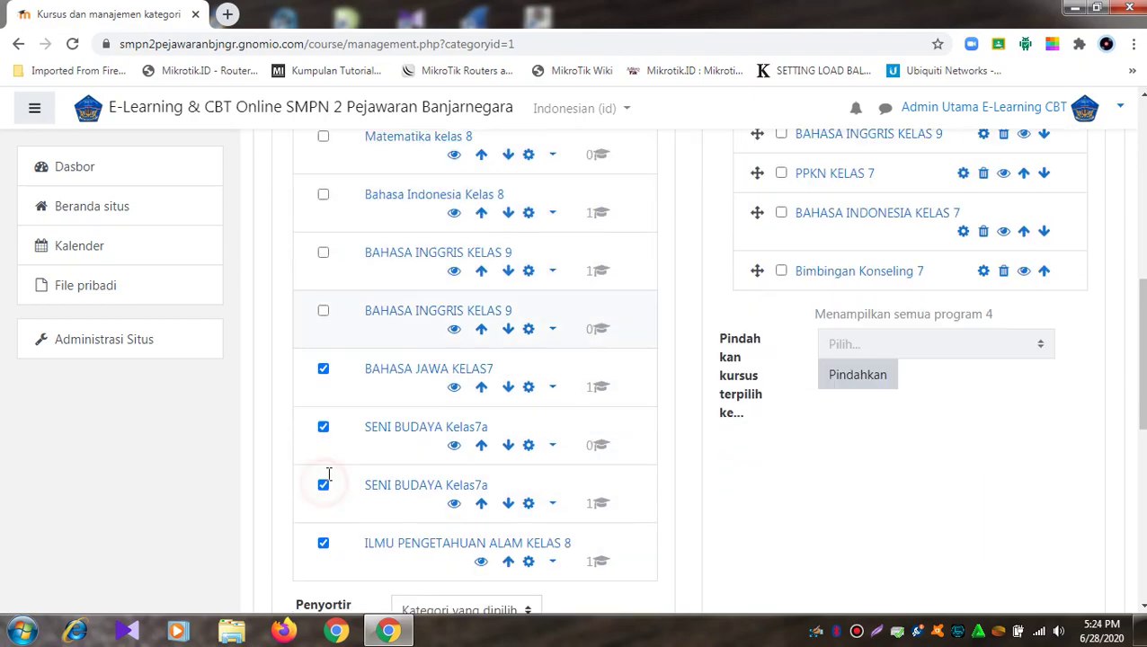
left_click(323, 370)
left_click(322, 429)
left_click(321, 486)
left_click(324, 545)
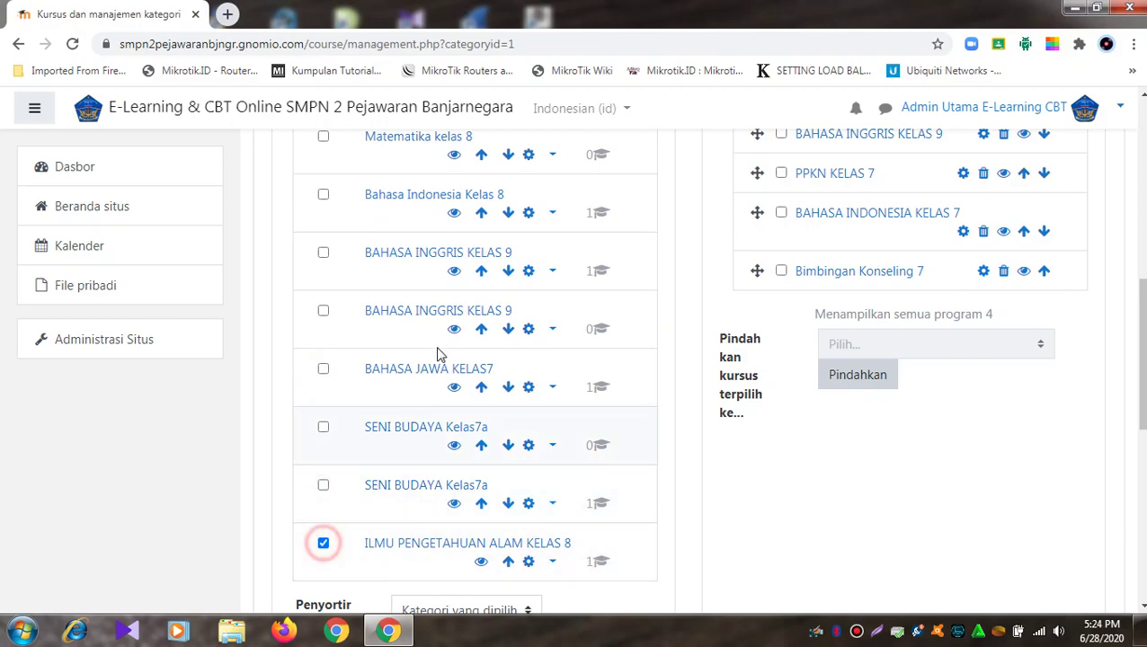
scroll(467, 300, "up", 3)
Step: Delete the Matematika kelas 8 category
left_click(551, 409)
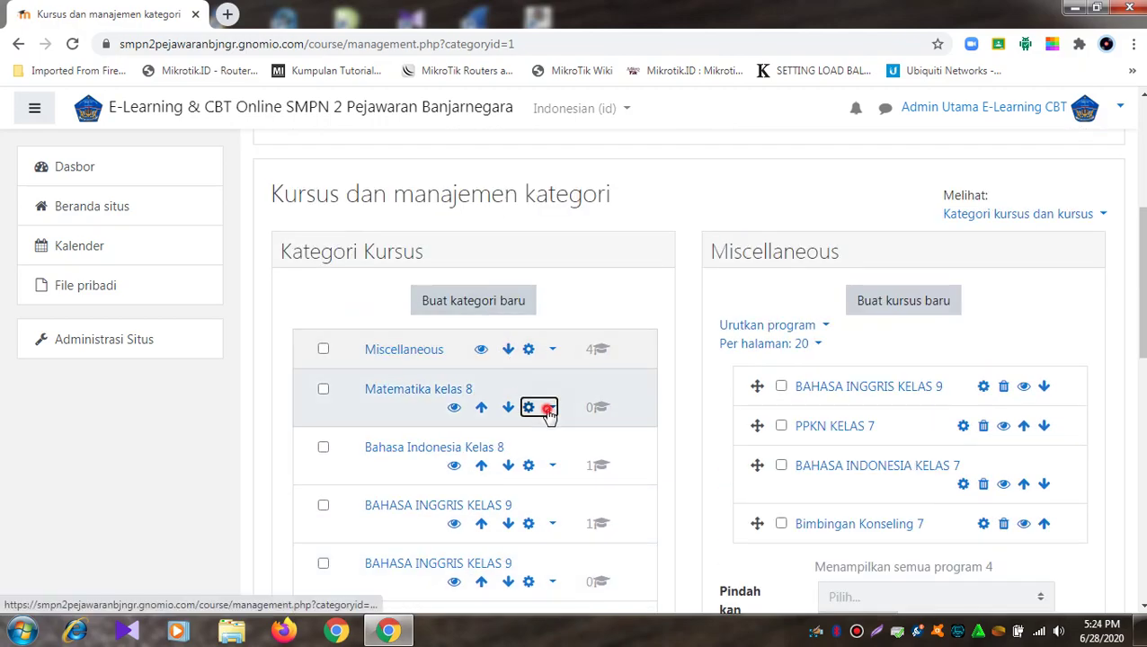
left_click(441, 488)
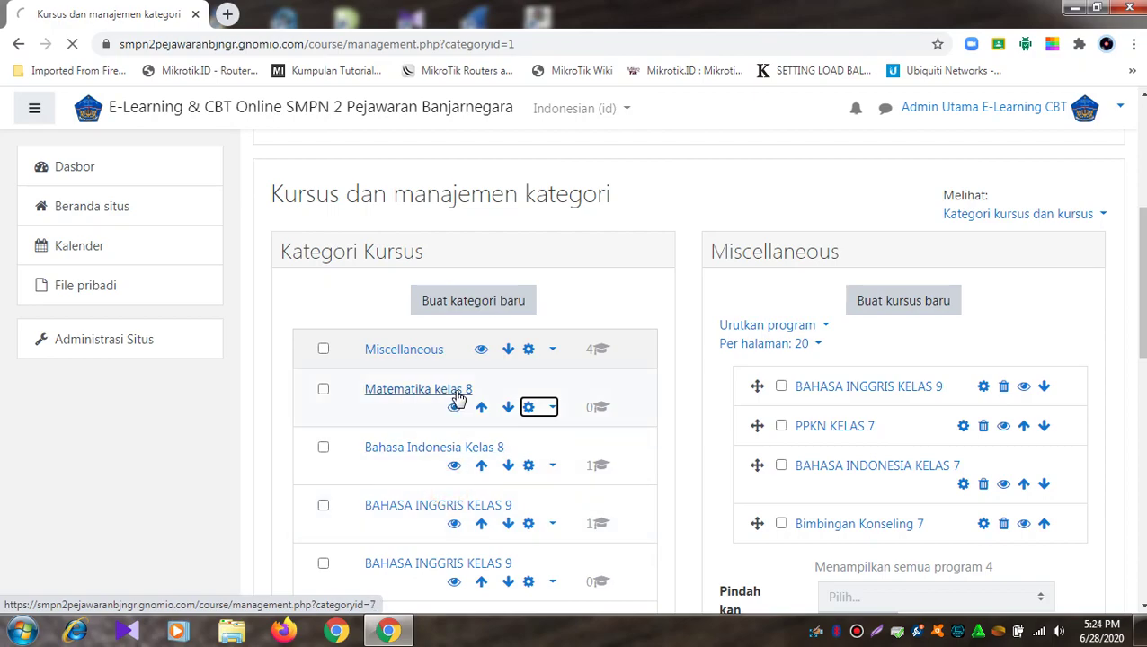
left_click(540, 444)
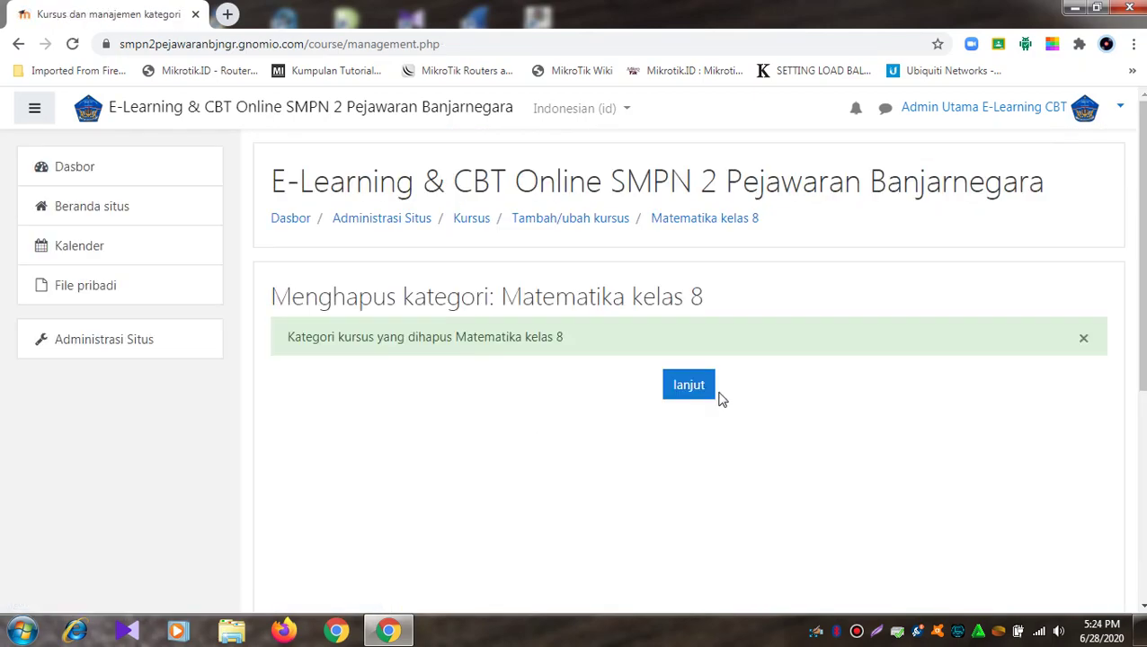
left_click(695, 391)
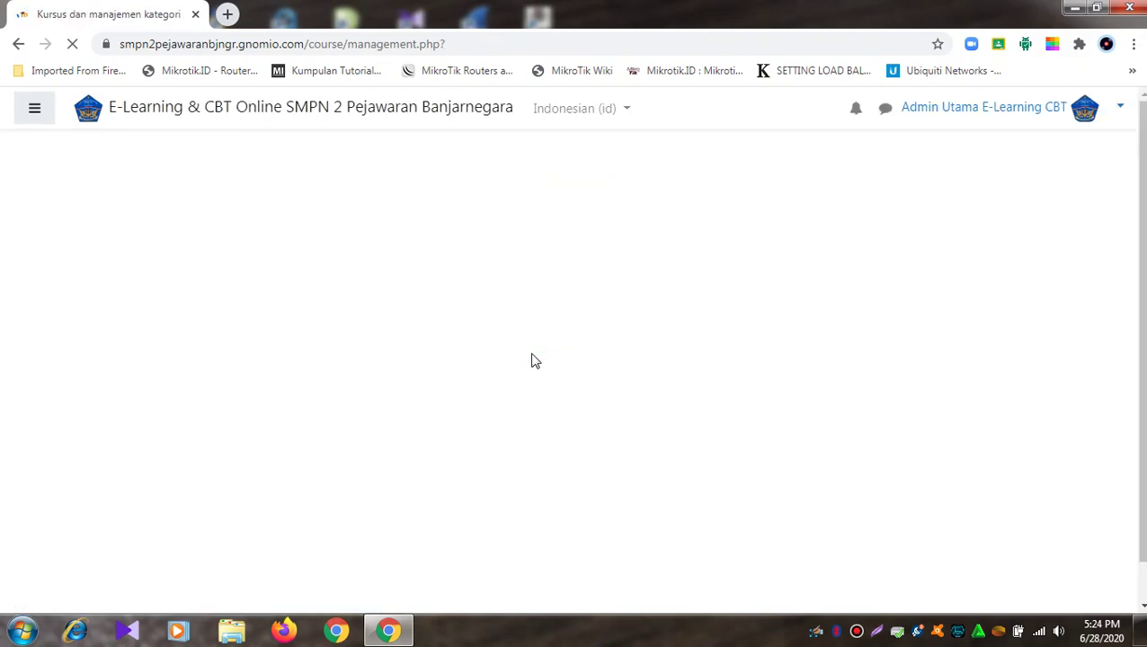
Step: Delete the Bahasa Indonesia Kelas 8 category, moving its courses to Miscellaneous
scroll(533, 358, "down", 5)
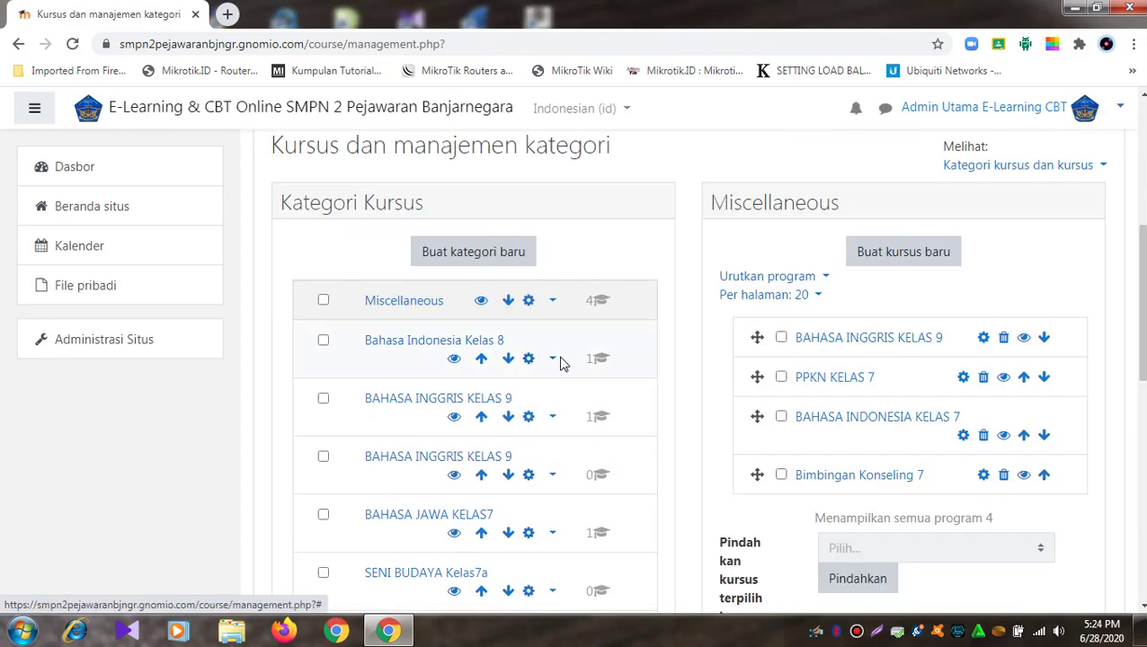
left_click(552, 358)
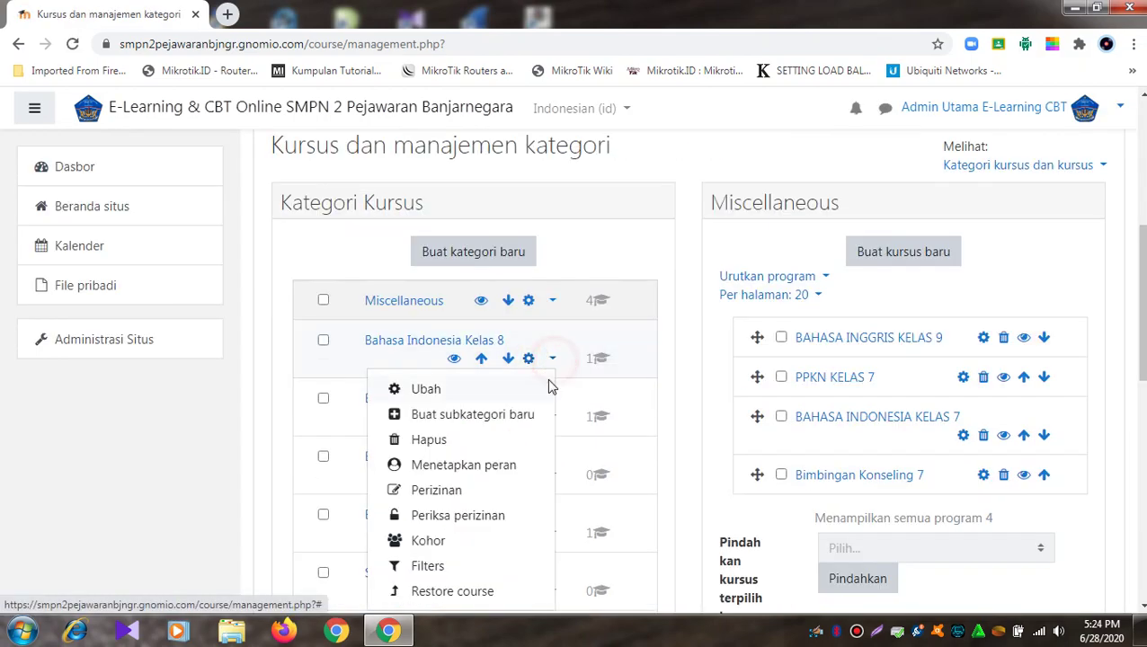
left_click(446, 448)
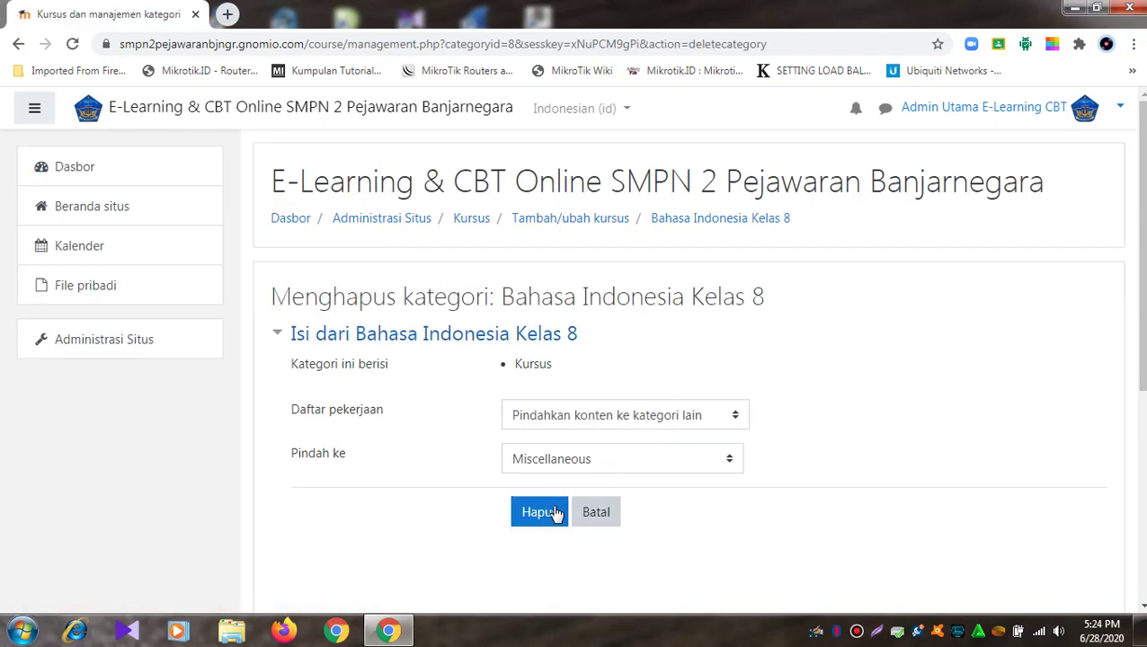
left_click(552, 512)
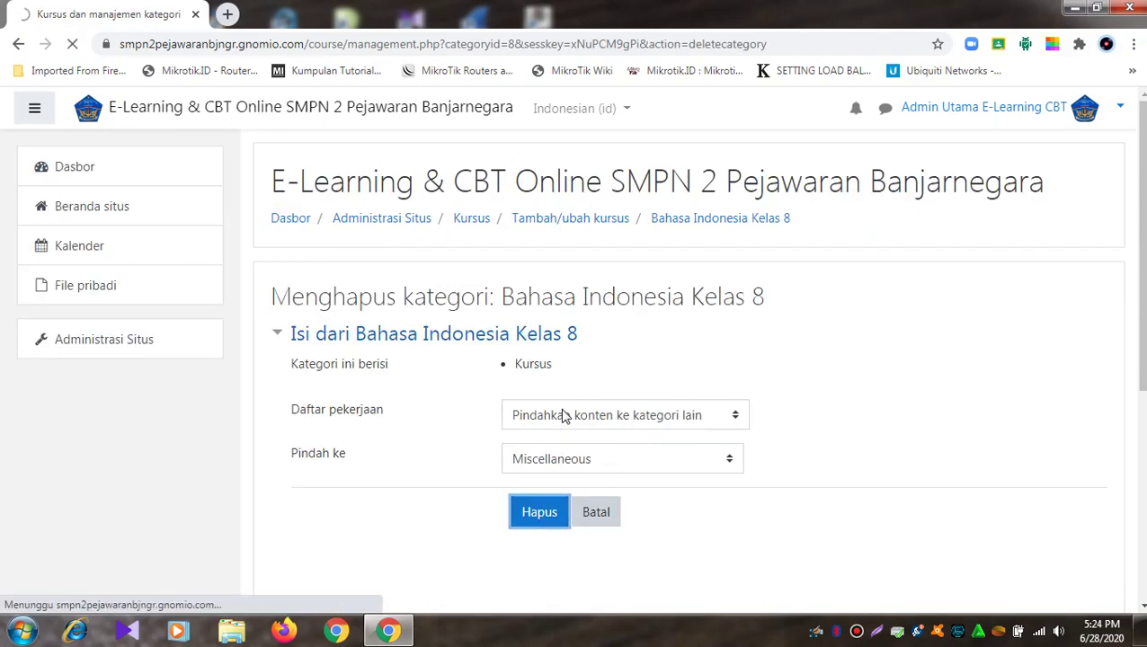
left_click(685, 493)
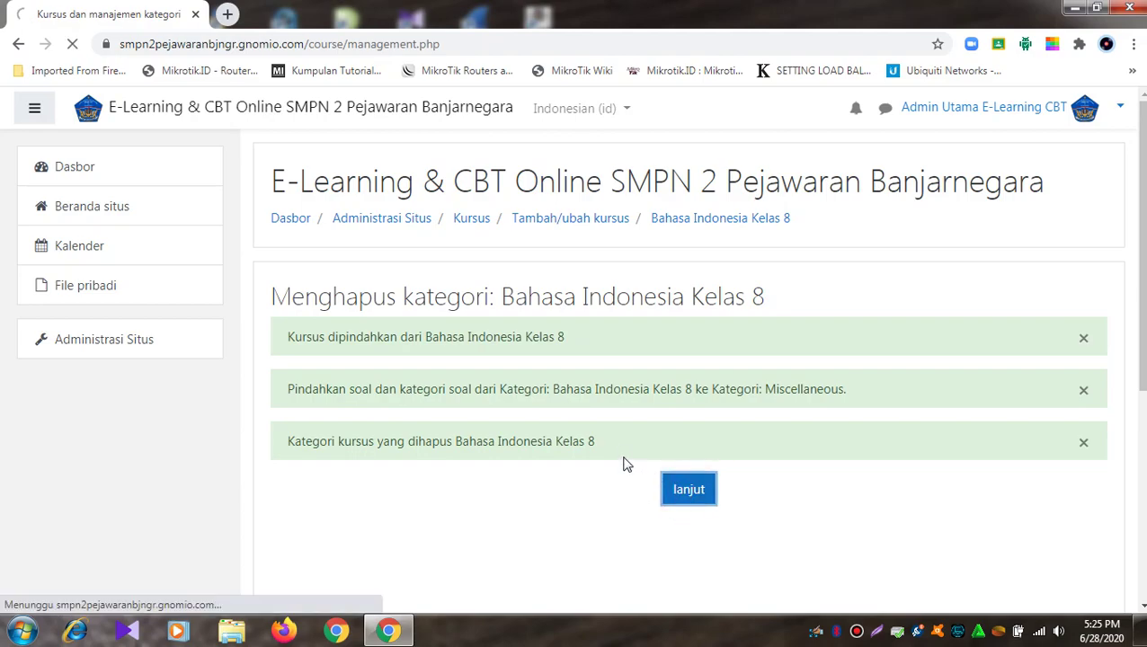
Step: Delete both BAHASA INGGRIS KELAS 9 categories, moving the course into Miscellaneous
scroll(607, 429, "down", 5)
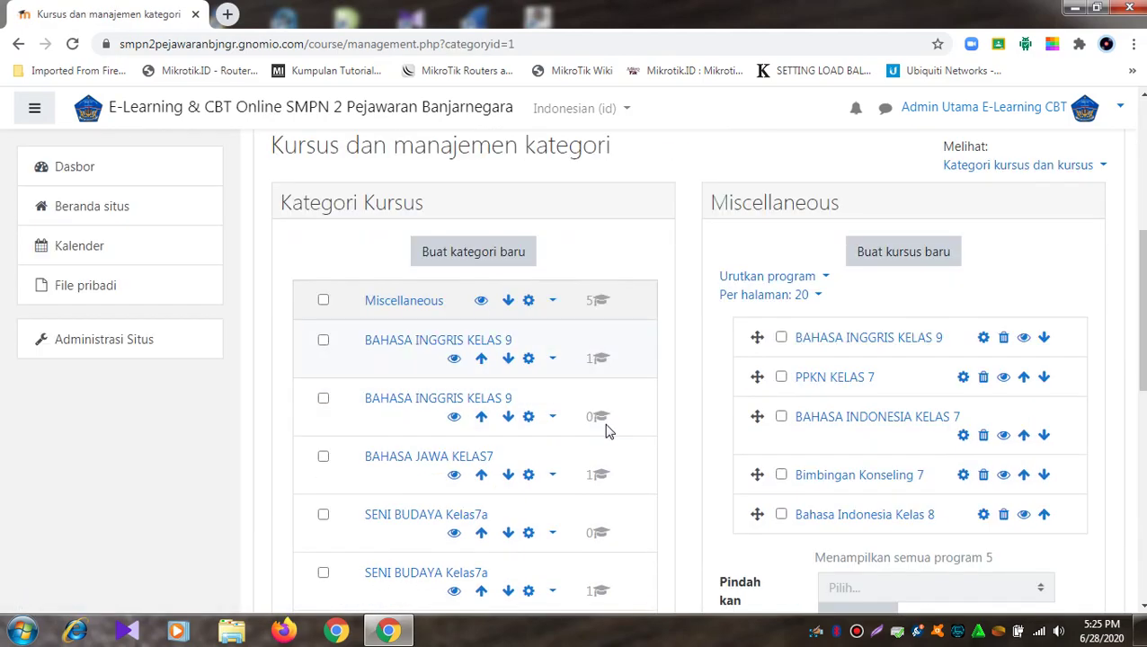
left_click(552, 190)
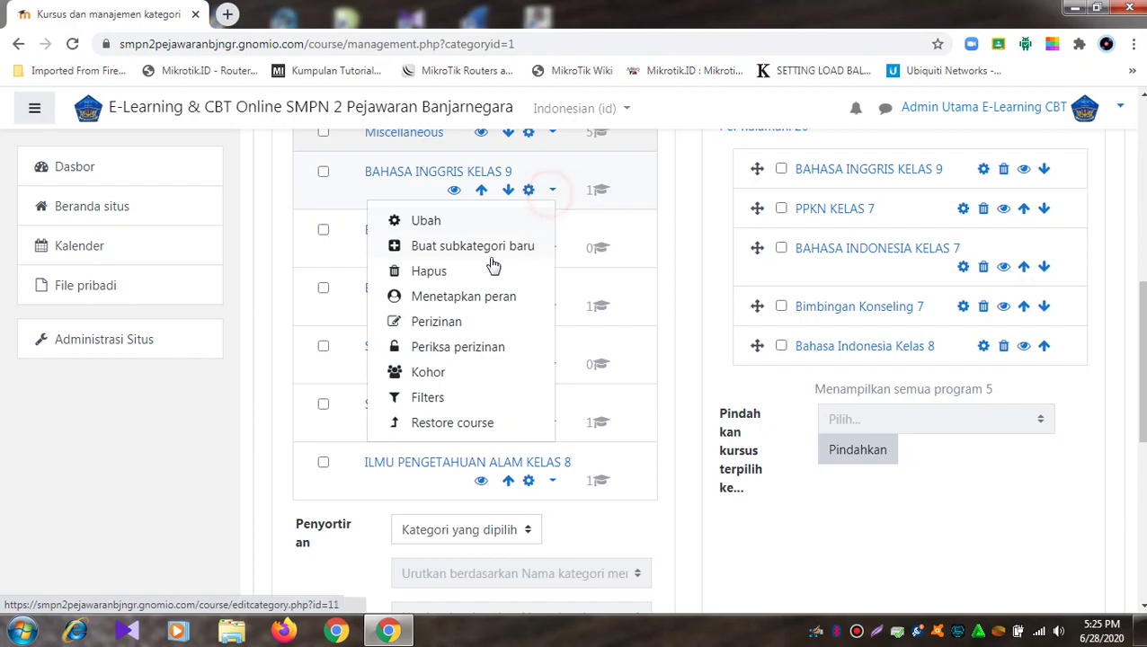
left_click(429, 270)
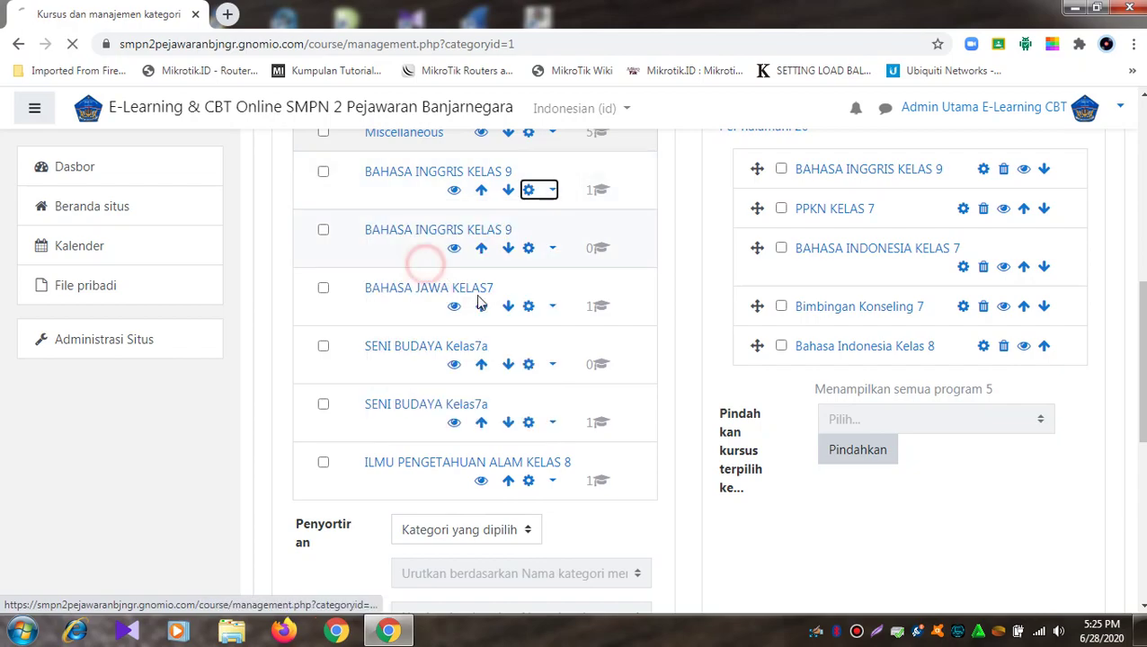
left_click(542, 514)
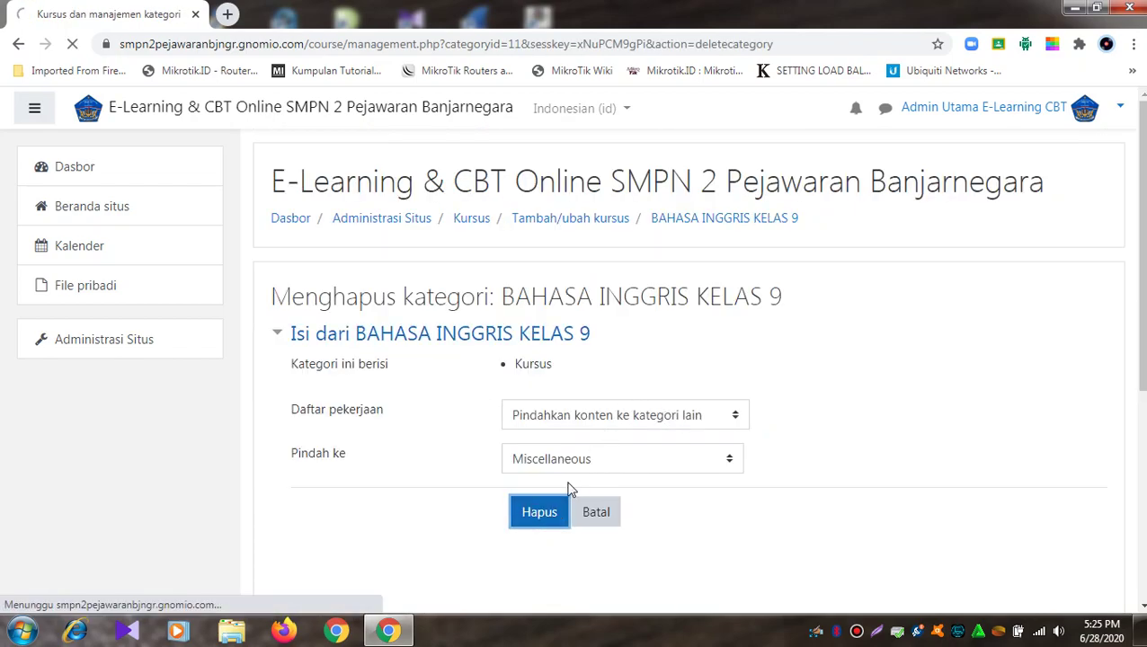
left_click(688, 489)
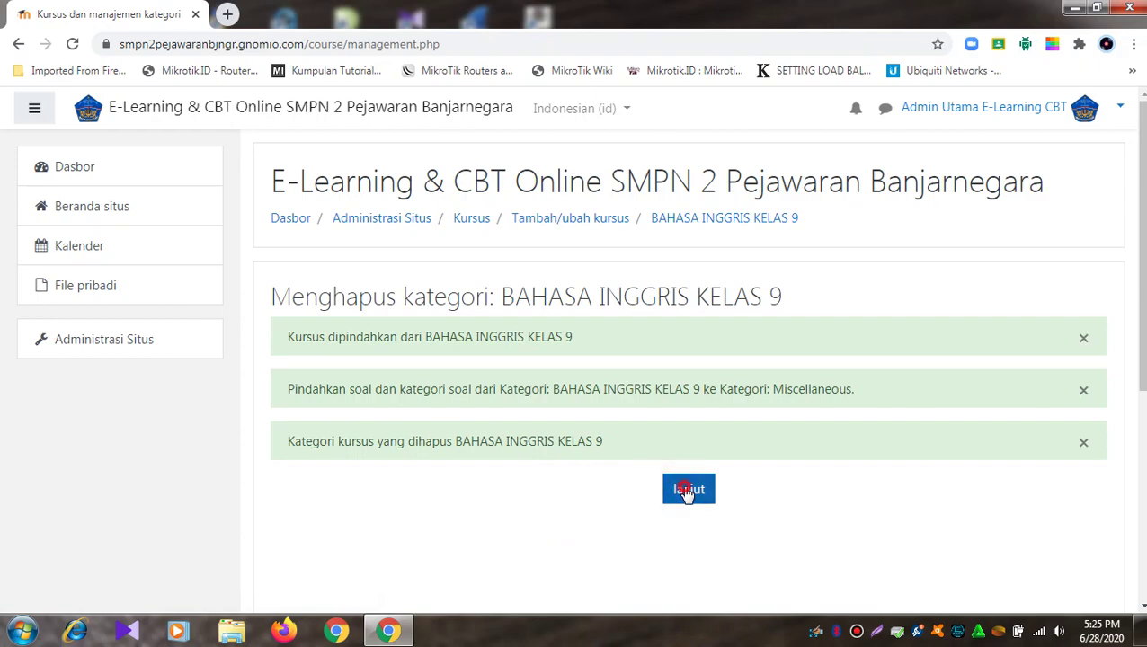
scroll(558, 461, "down", 4)
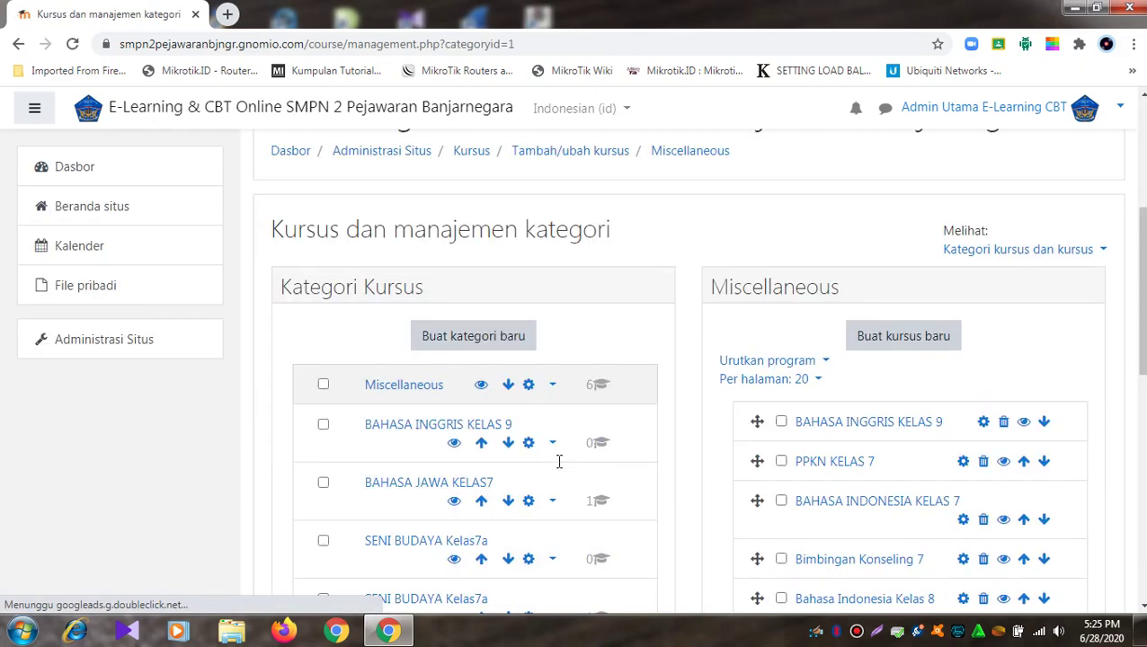
left_click(554, 444)
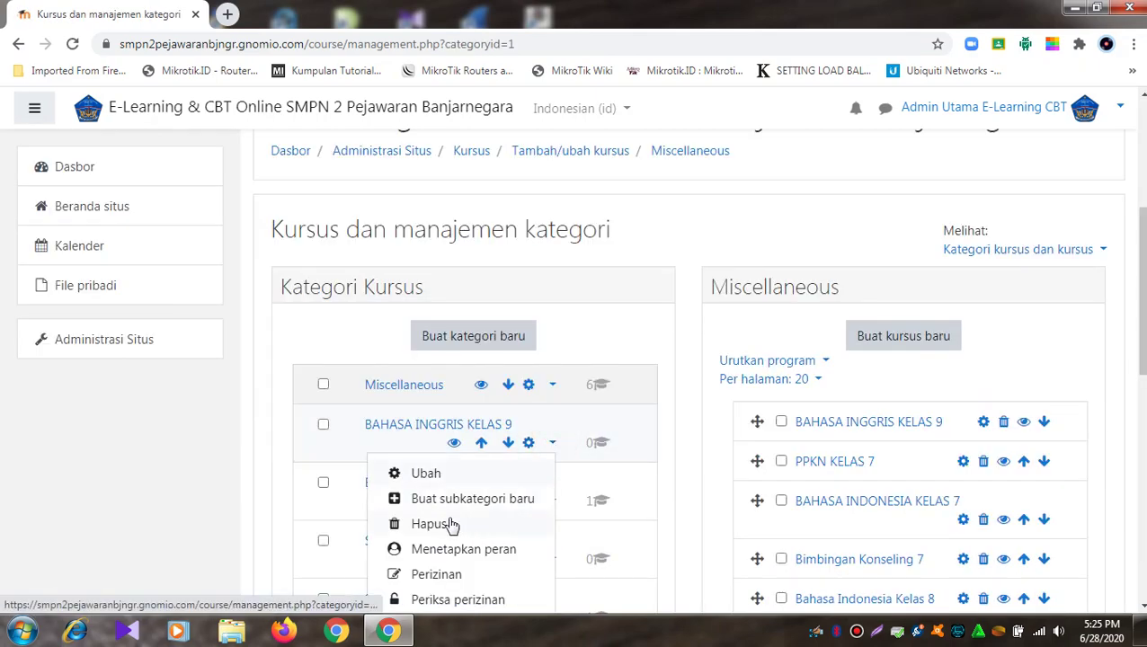
left_click(436, 524)
left_click(538, 446)
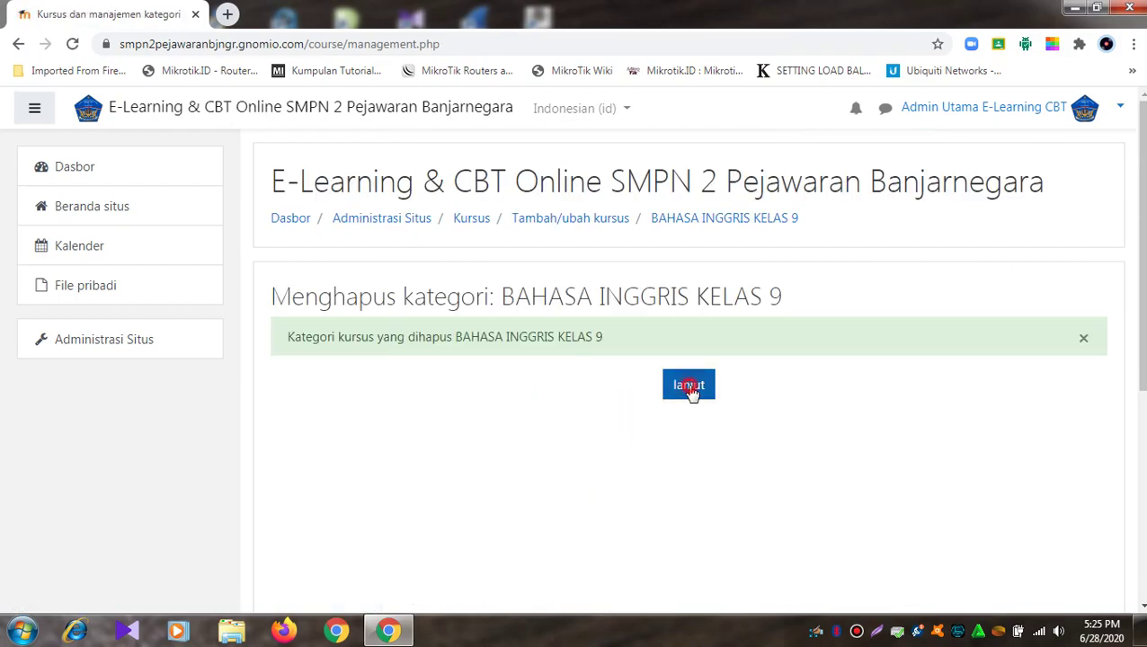
left_click(691, 387)
Step: Delete the BAHASA JAWA KELAS7 category, moving its course to Miscellaneous
scroll(574, 387, "down", 5)
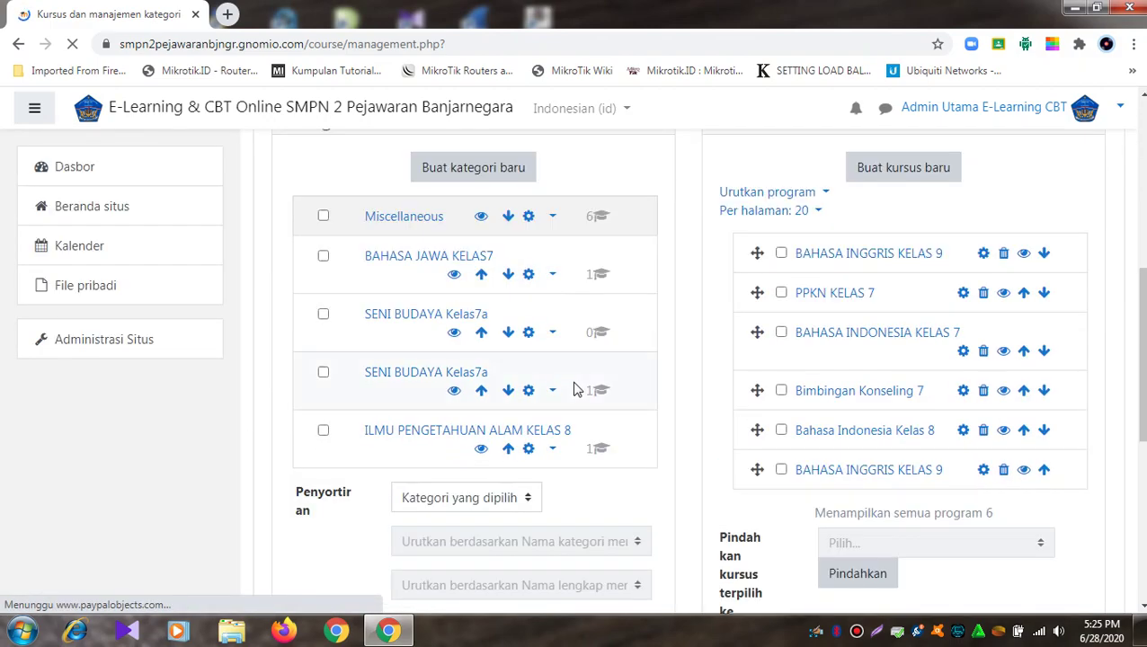
left_click(553, 274)
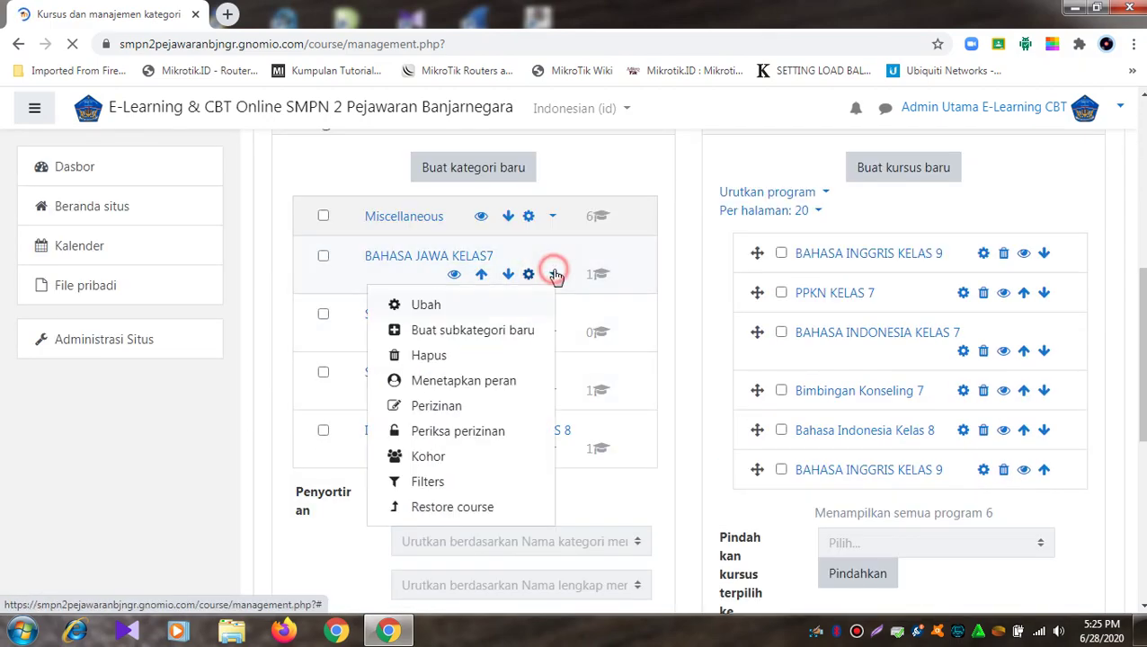
left_click(432, 356)
left_click(544, 513)
left_click(711, 491)
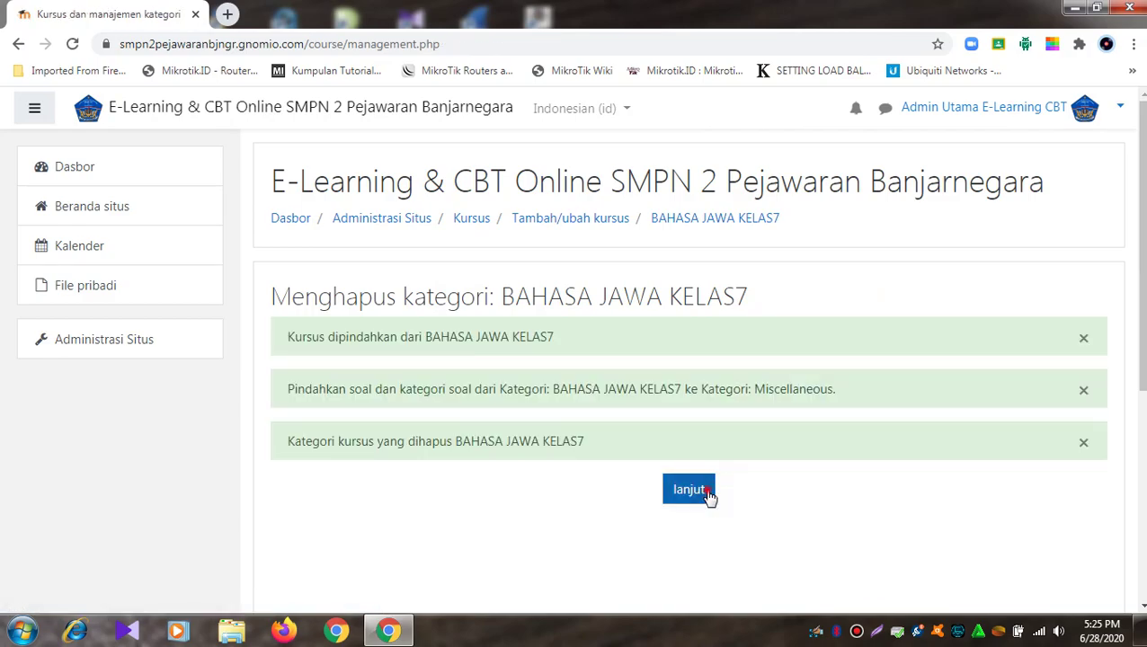
scroll(593, 395, "down", 5)
scroll(580, 359, "up", 2)
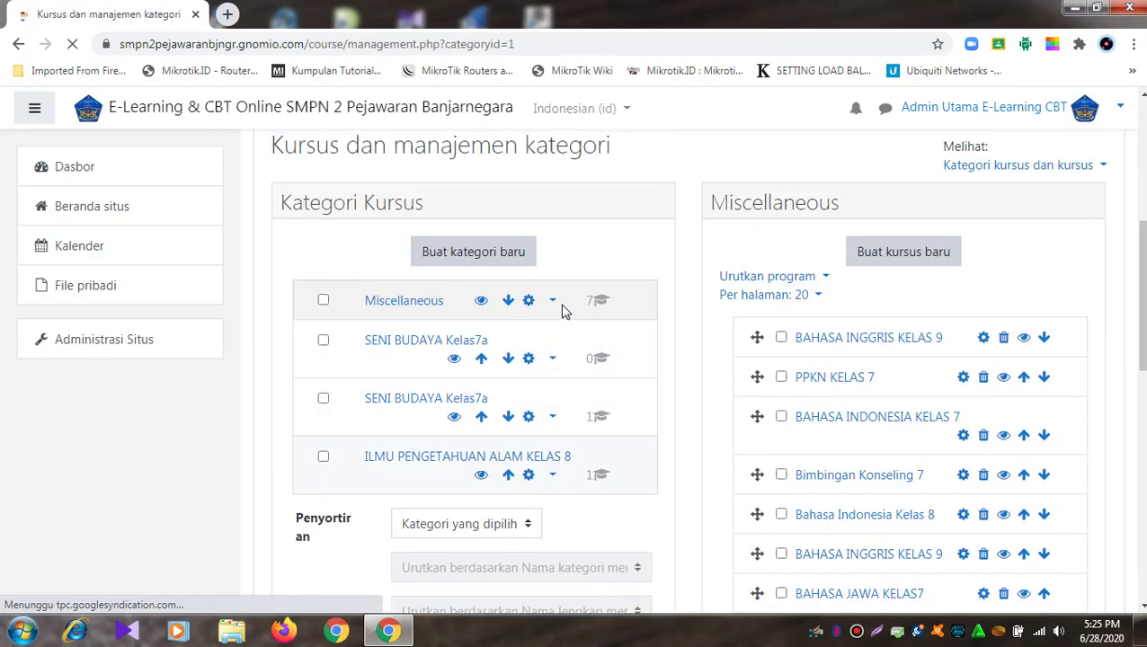
Step: Delete both SENI BUDAYA Kelas7a categories, moving the course into Miscellaneous
left_click(551, 358)
left_click(428, 440)
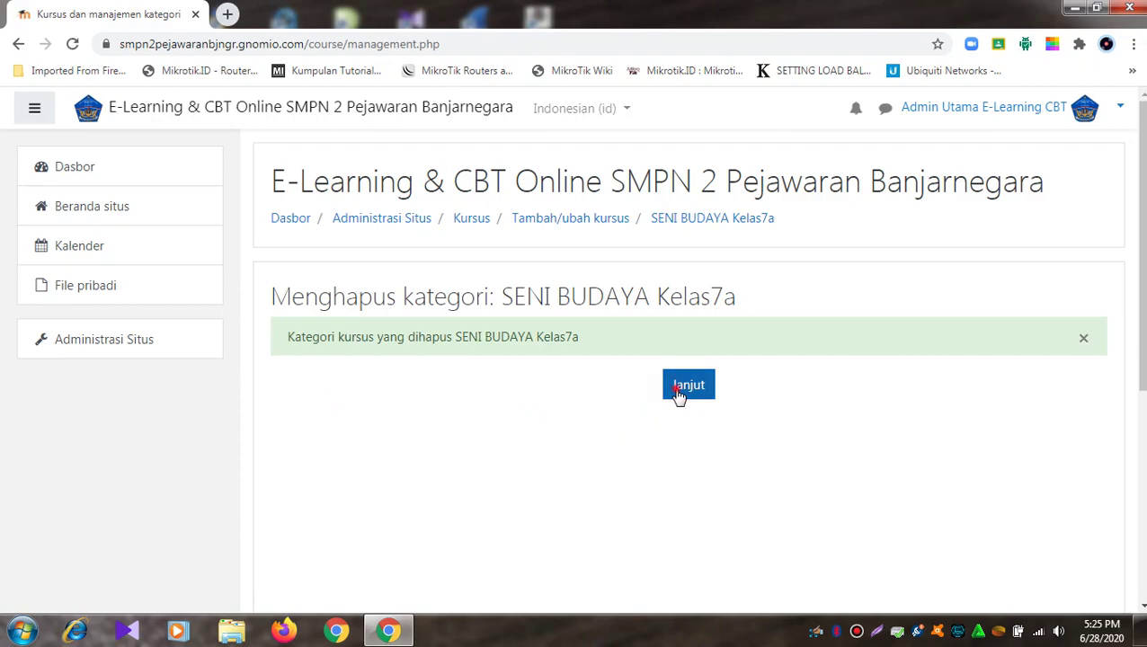
left_click(679, 397)
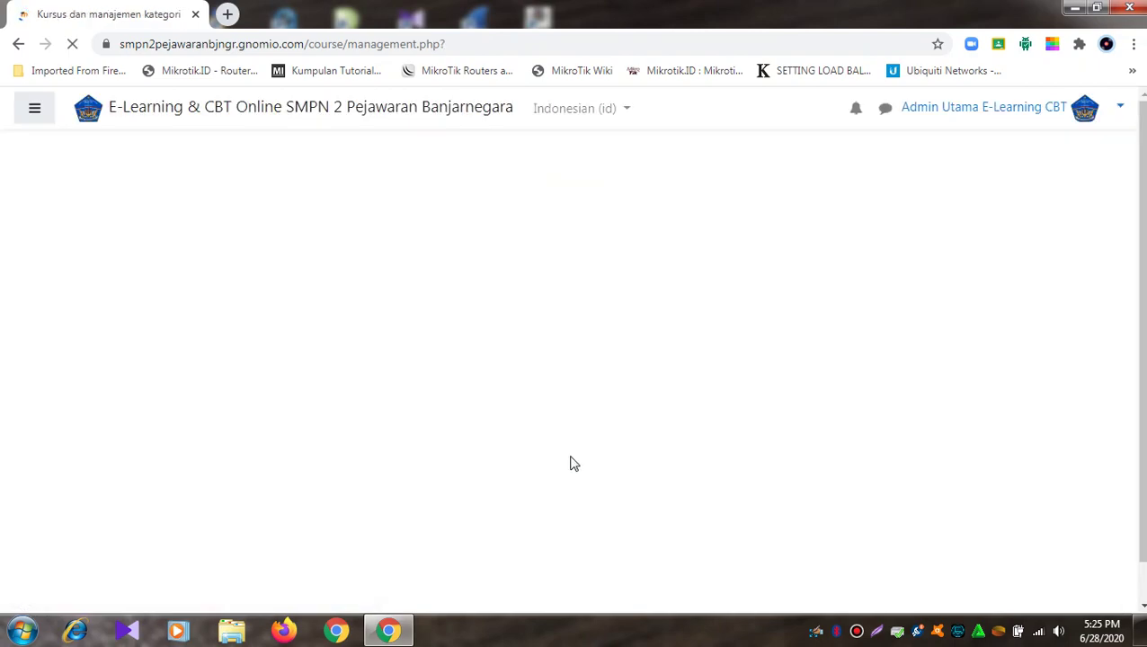
scroll(568, 463, "down", 3)
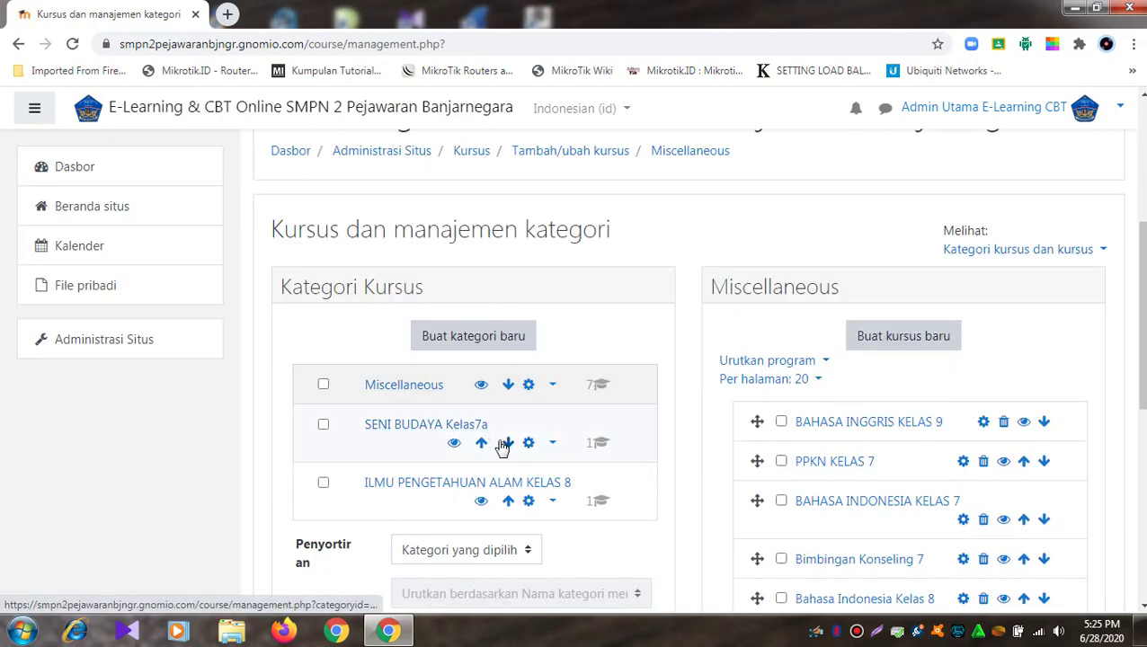
left_click(552, 444)
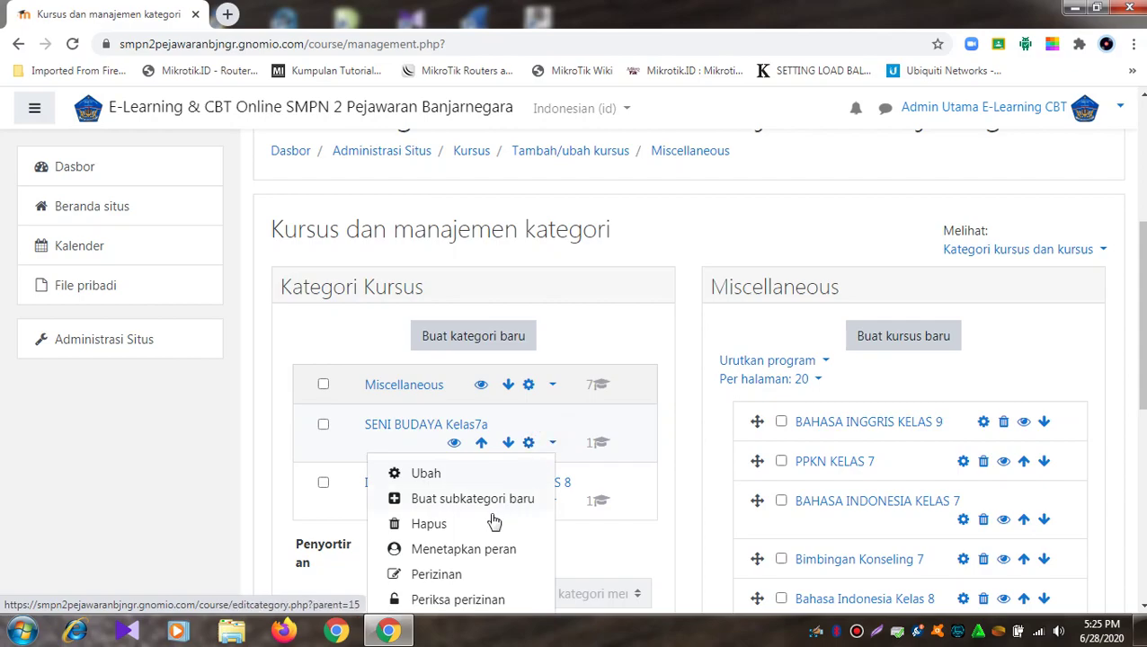
left_click(441, 523)
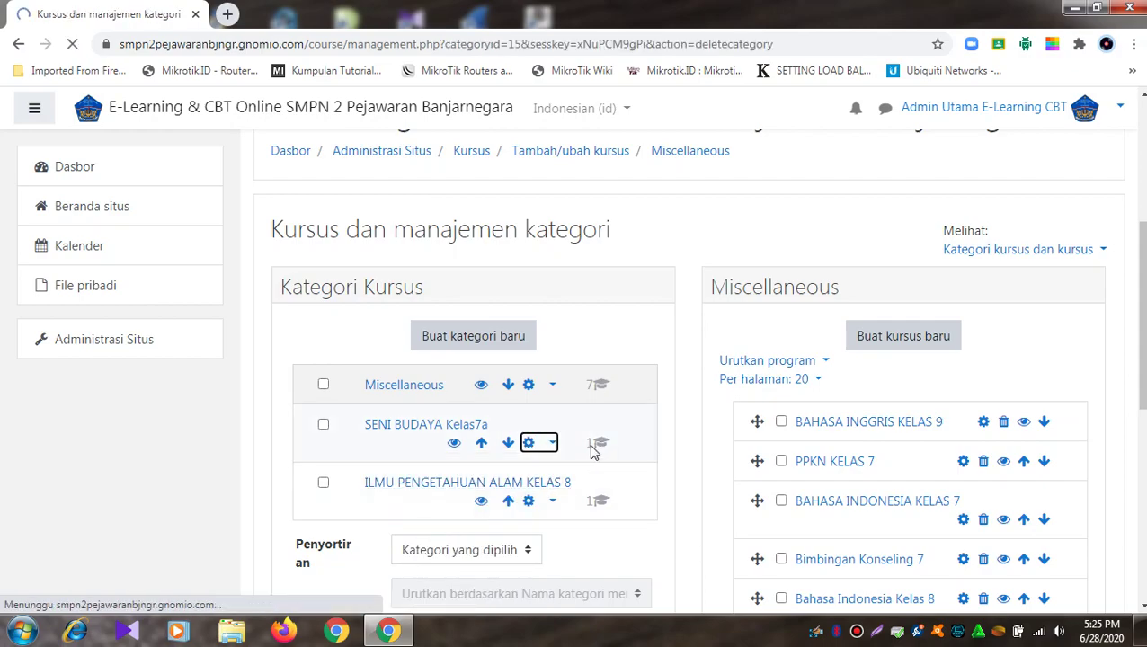
left_click(544, 512)
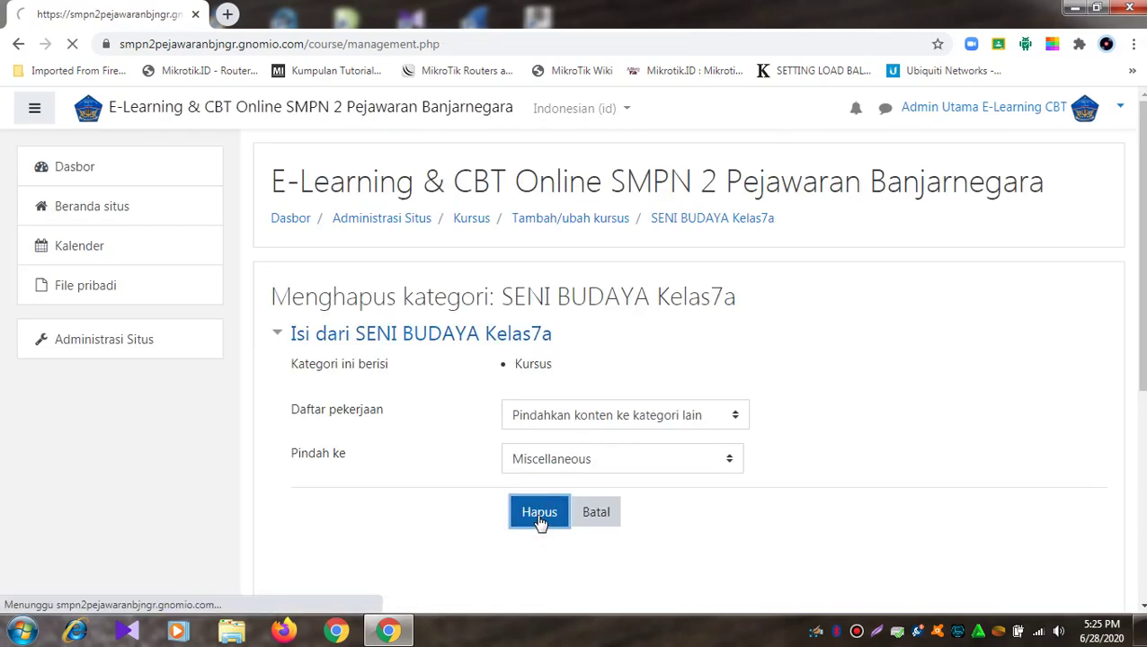
left_click(689, 491)
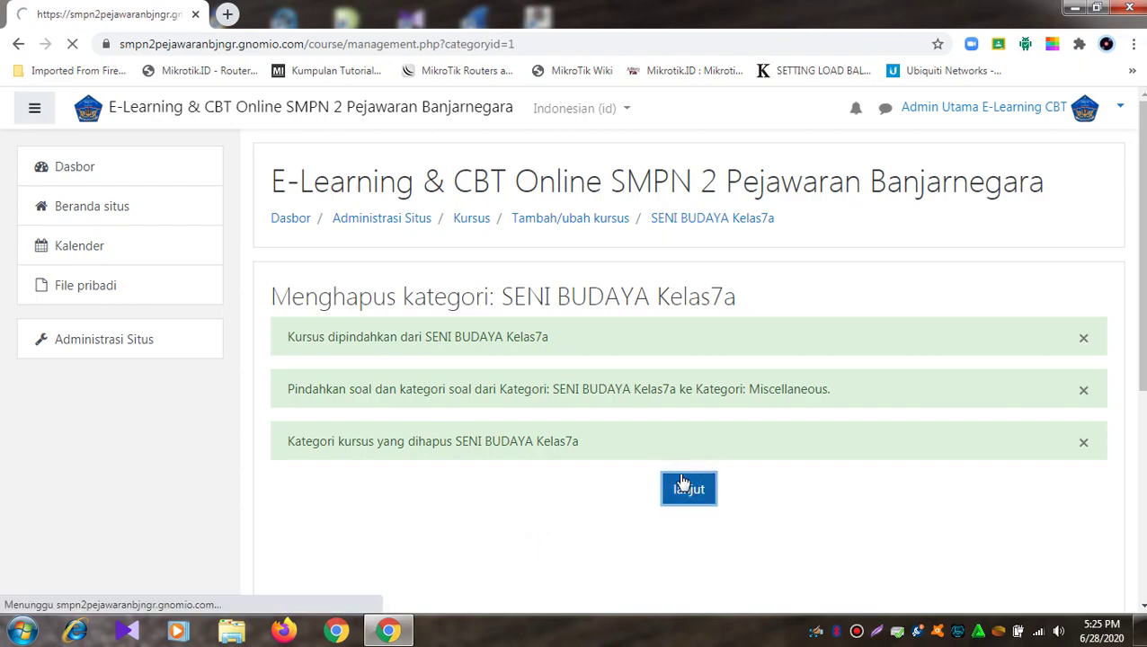
Step: Delete the ILMU PENGETAHUAN ALAM KELAS 8 category, moving its course to Miscellaneous
scroll(627, 397, "down", 5)
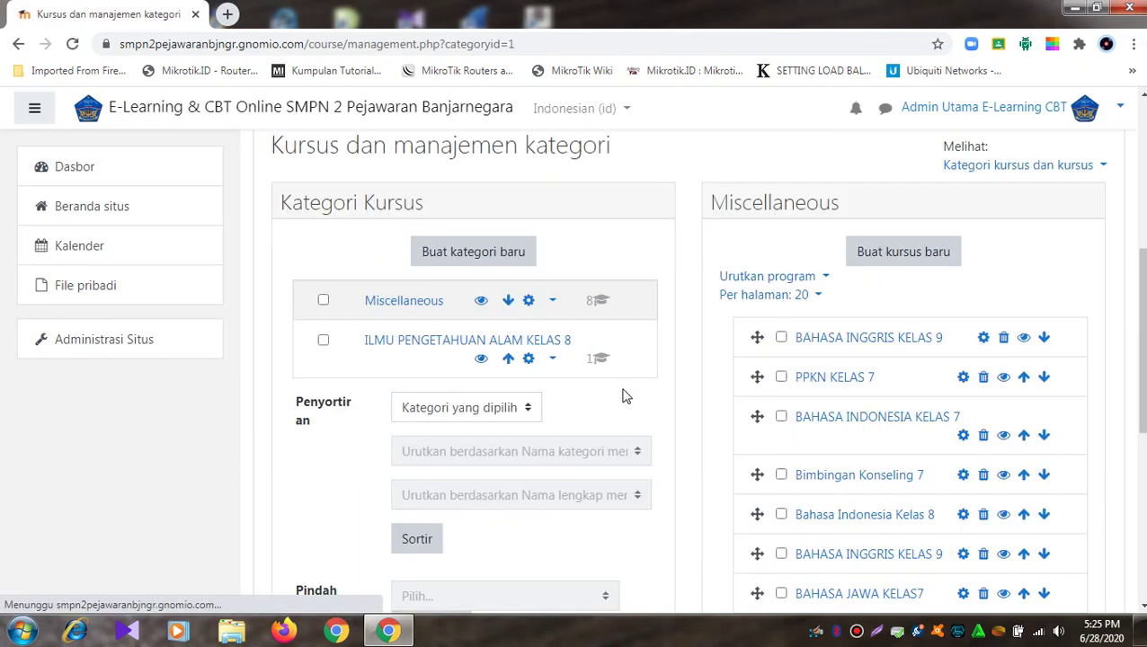
left_click(554, 361)
left_click(451, 439)
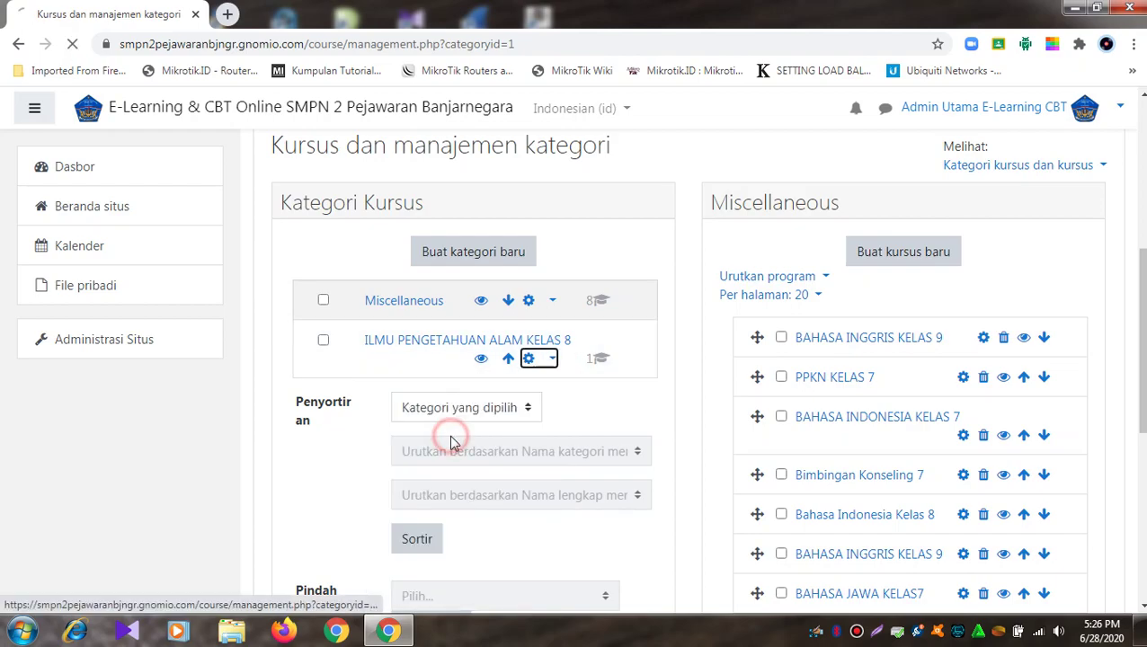
left_click(536, 513)
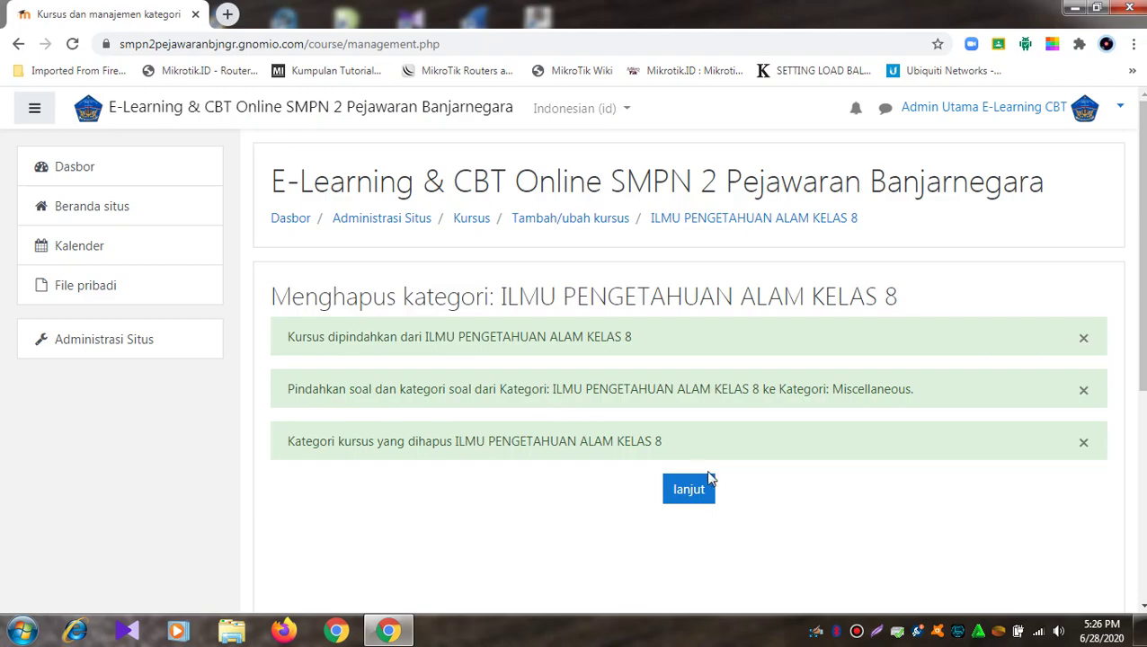
left_click(683, 490)
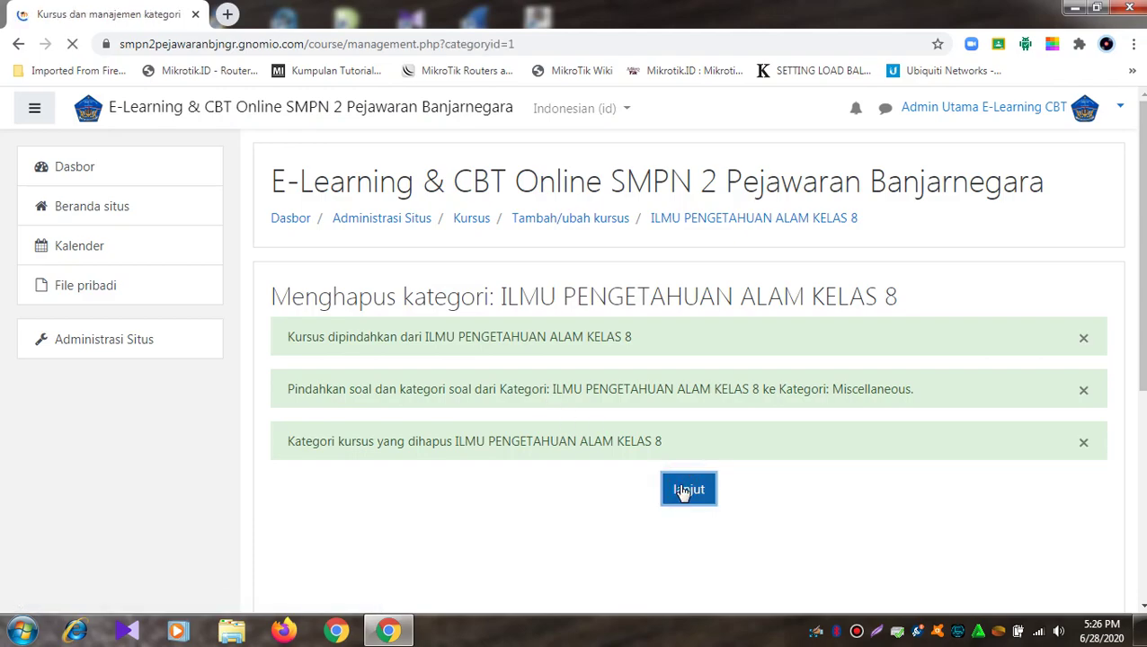
scroll(683, 486, "down", 5)
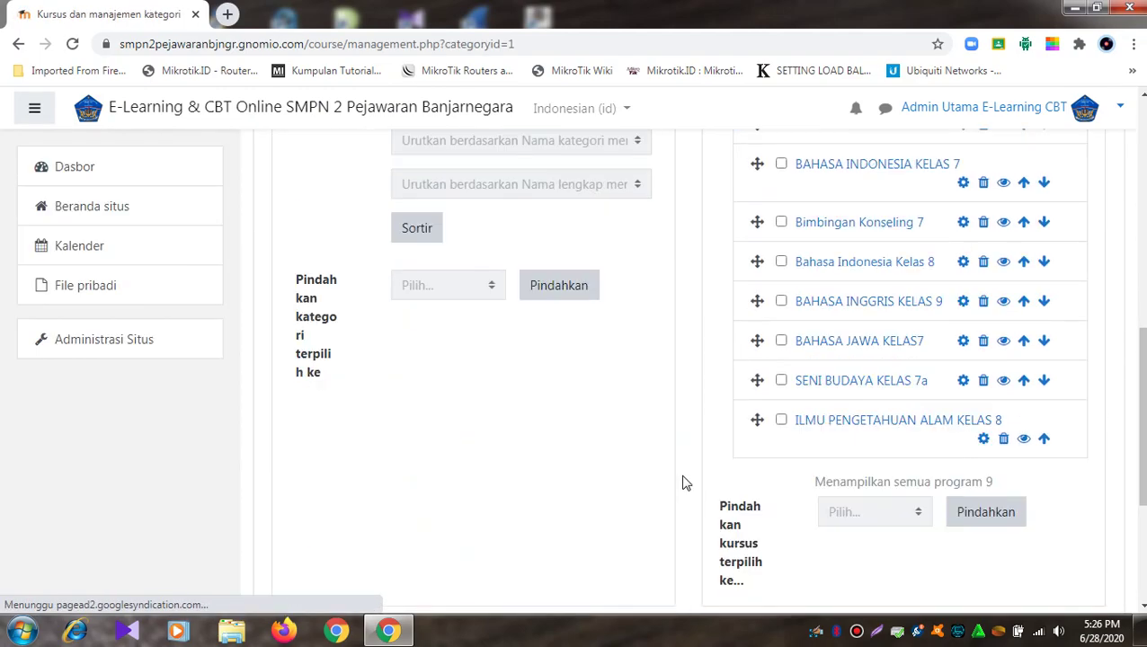
scroll(835, 411, "up", 5)
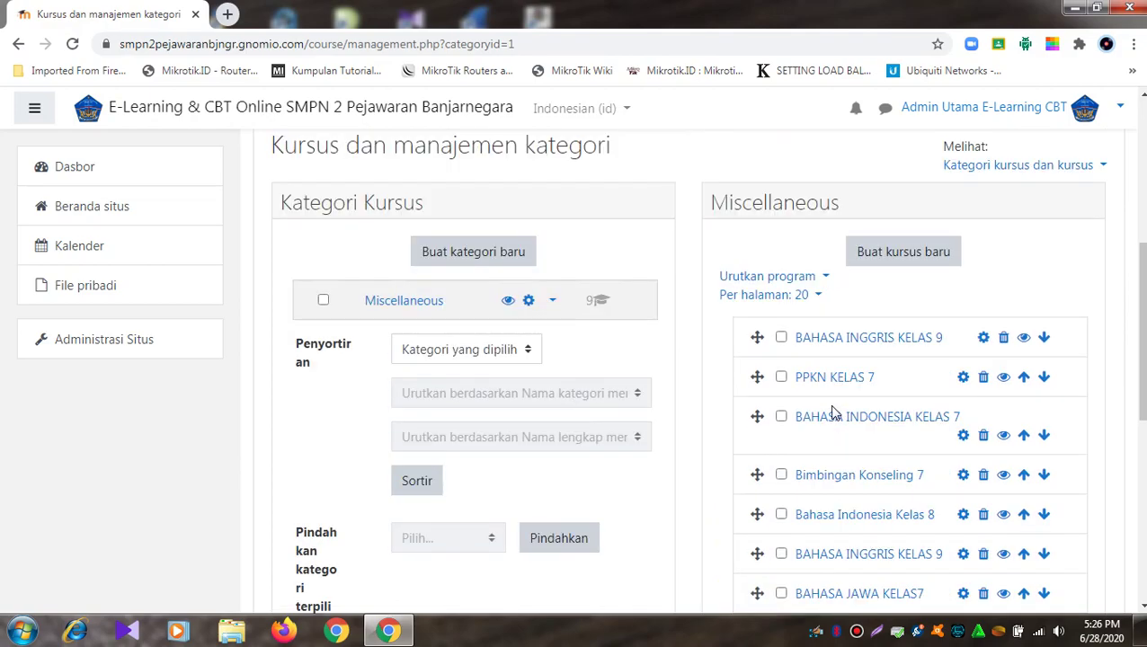
left_click(432, 302)
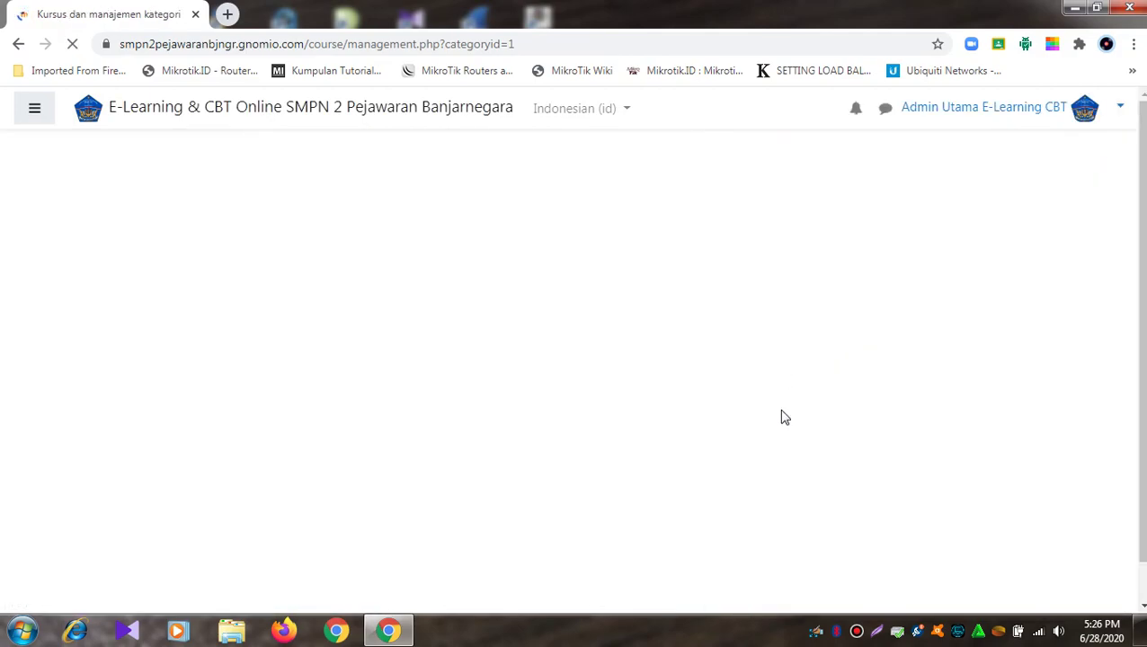
scroll(782, 416, "down", 4)
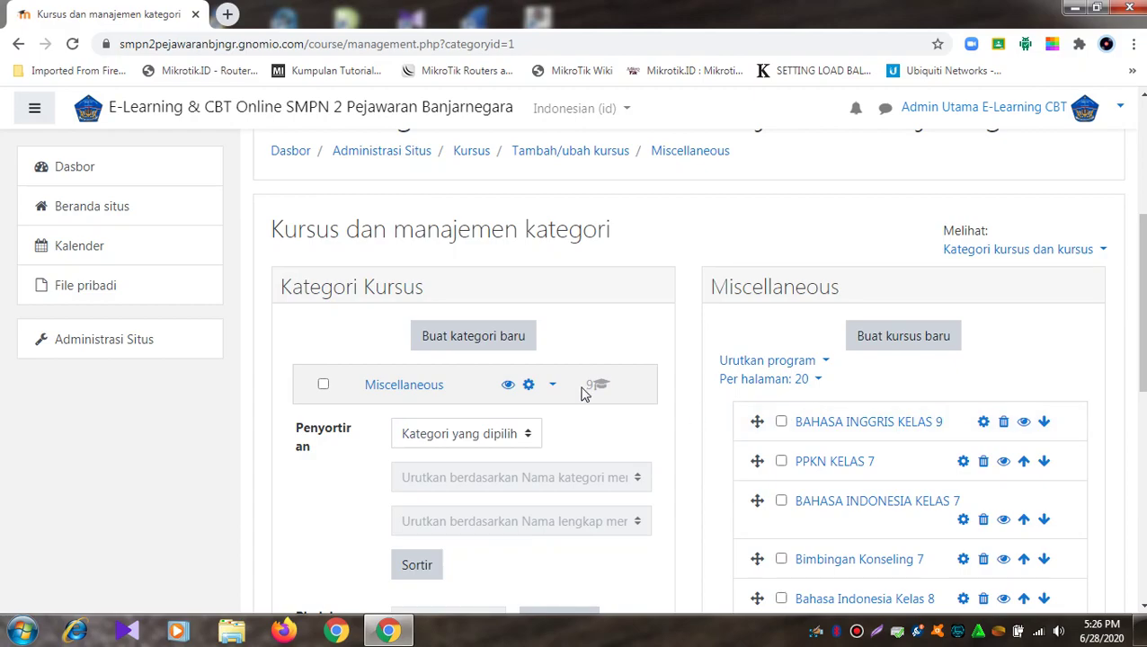
scroll(829, 467, "down", 3)
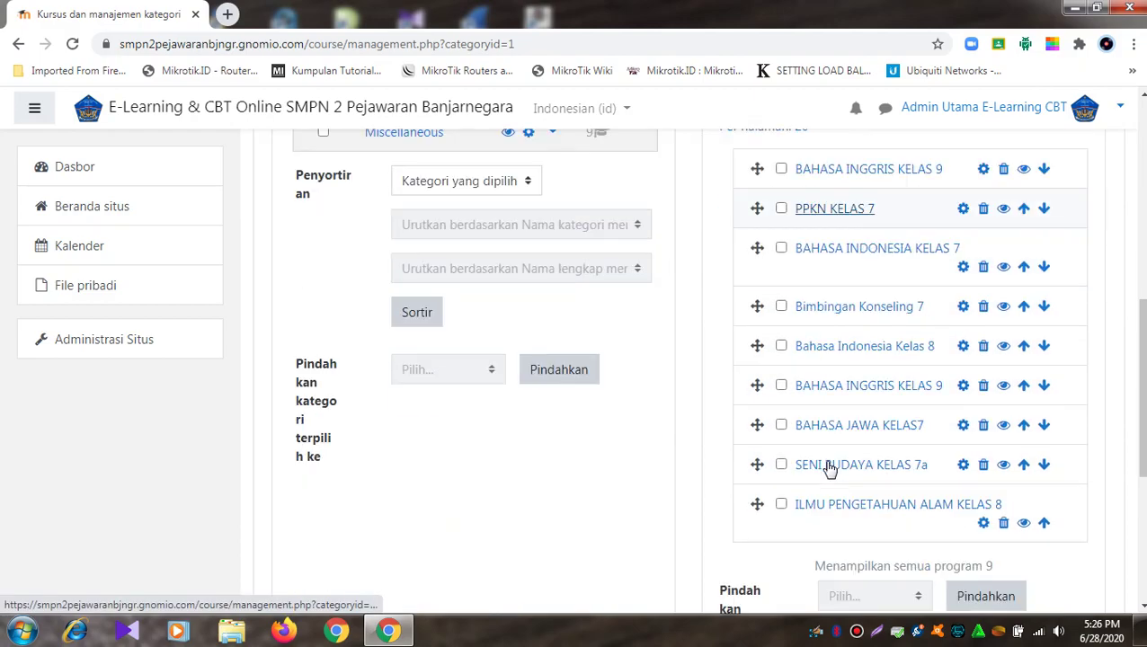
scroll(793, 384, "up", 2)
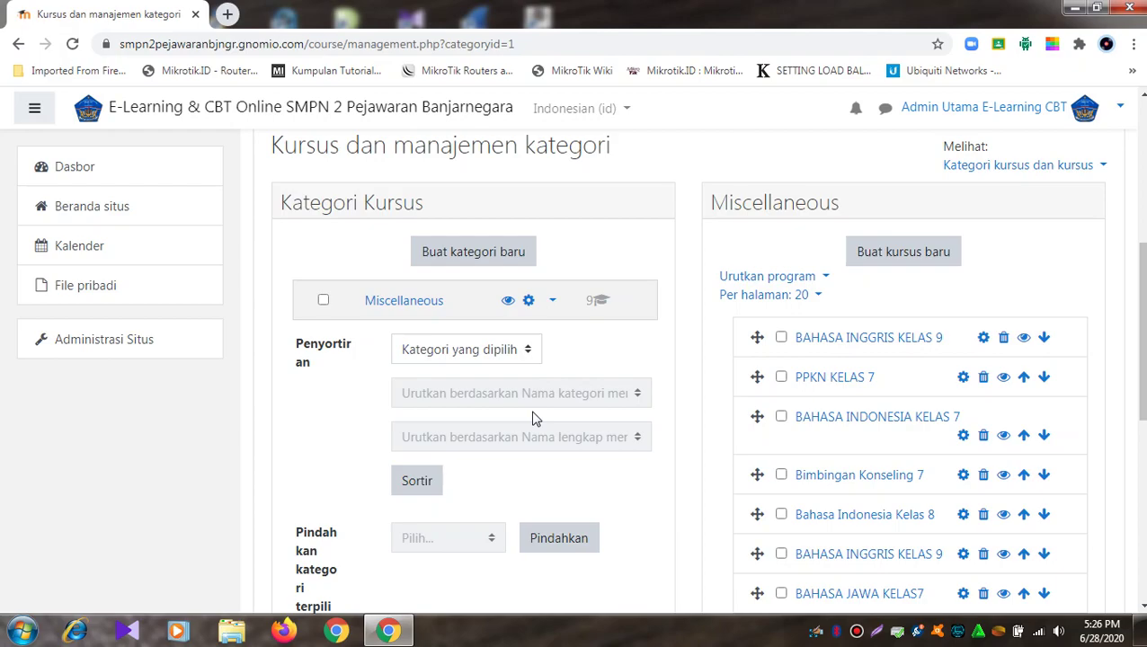
Step: Delete the BAHASA INGGRIS KELAS 9 and PPKN KELAS 7 courses
left_click(1004, 335)
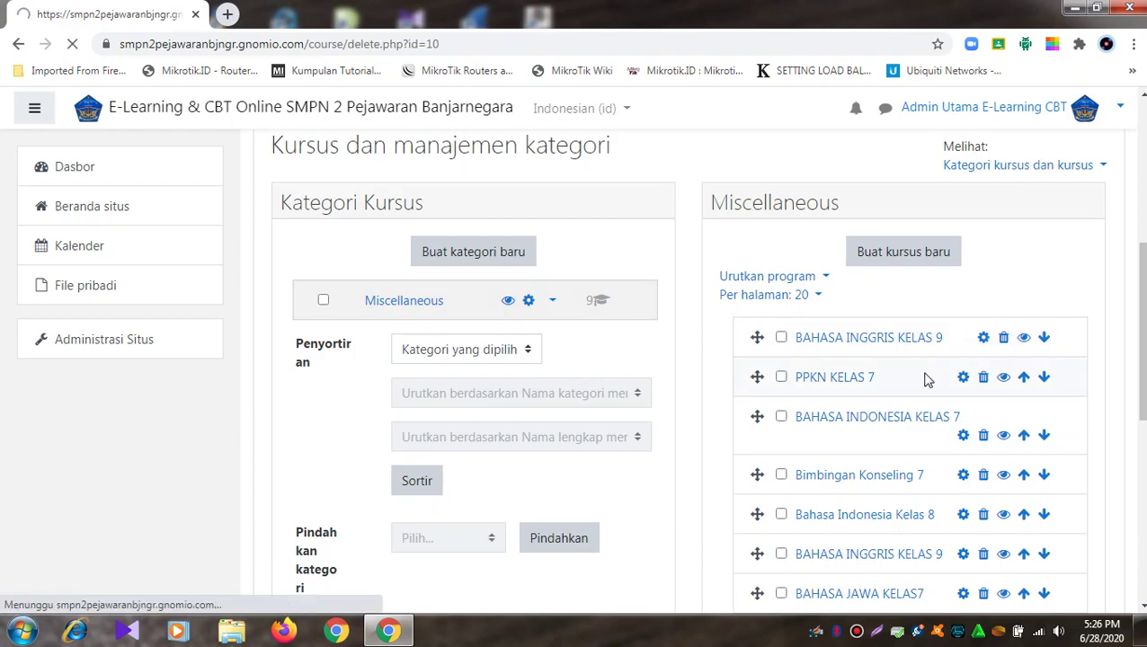
left_click(796, 536)
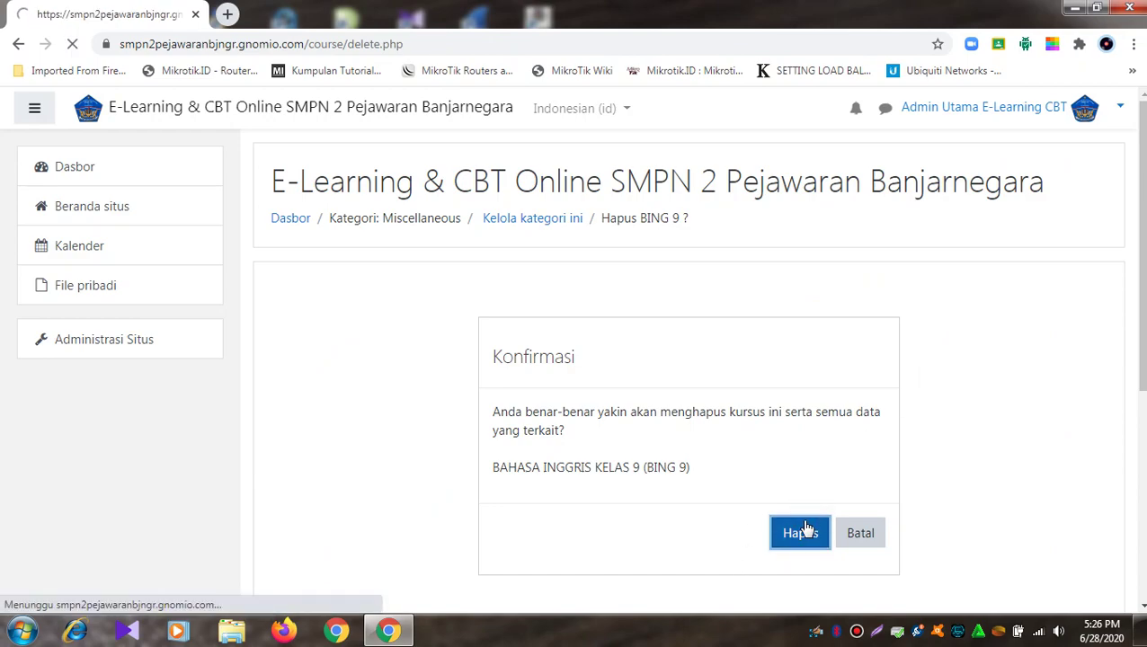
scroll(857, 486, "down", 6)
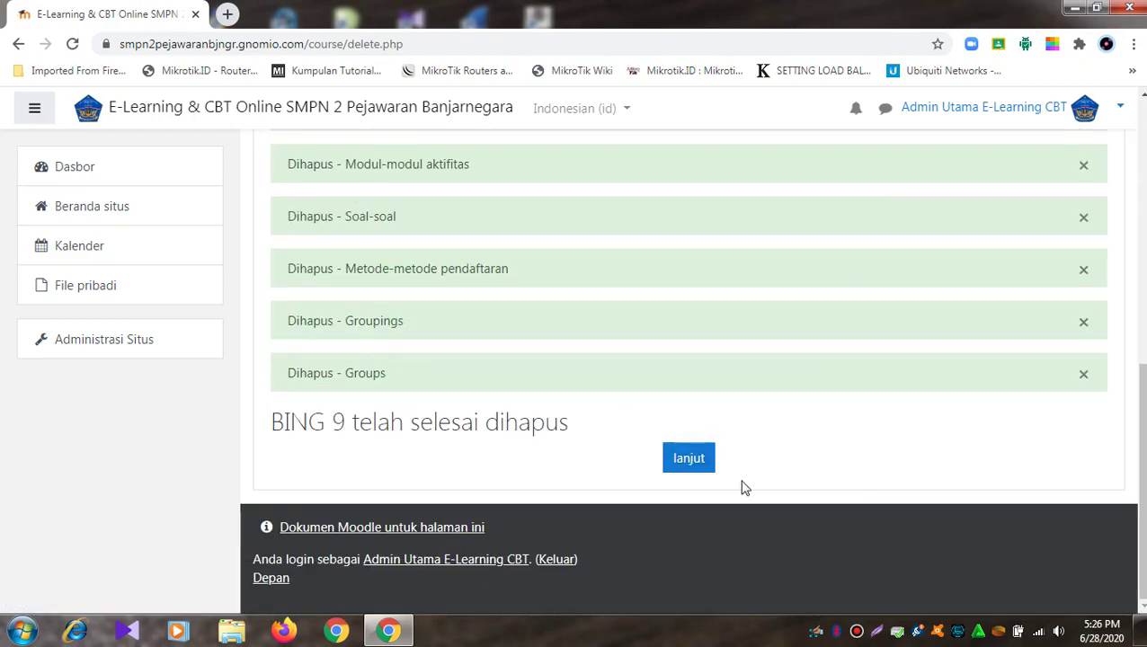
left_click(690, 463)
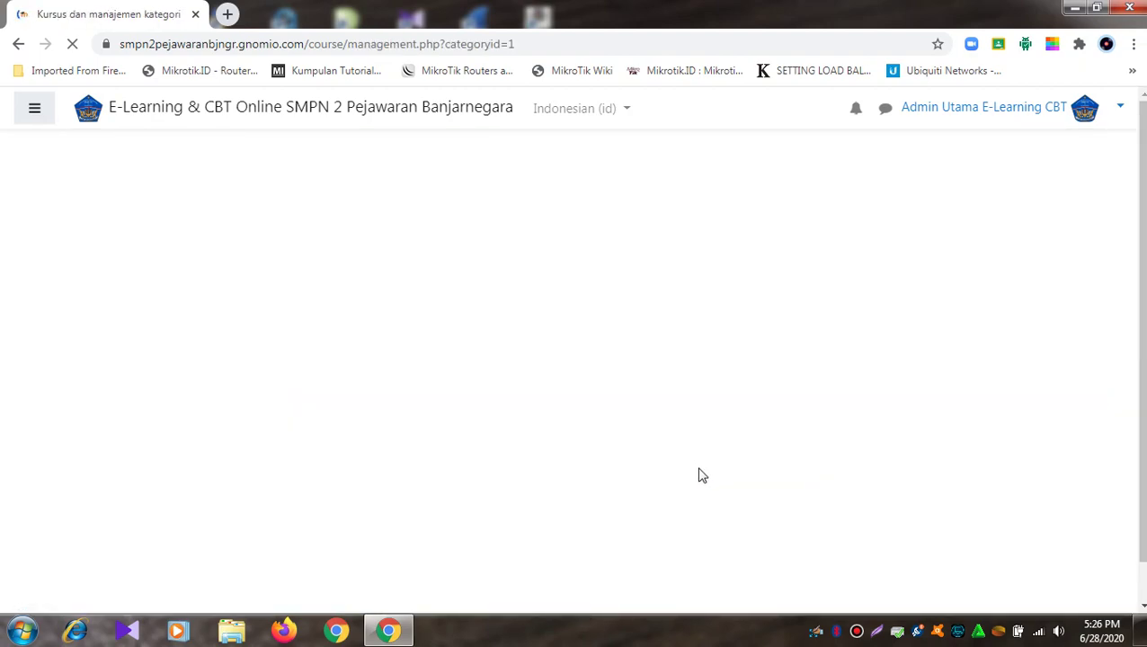
scroll(711, 459, "down", 5)
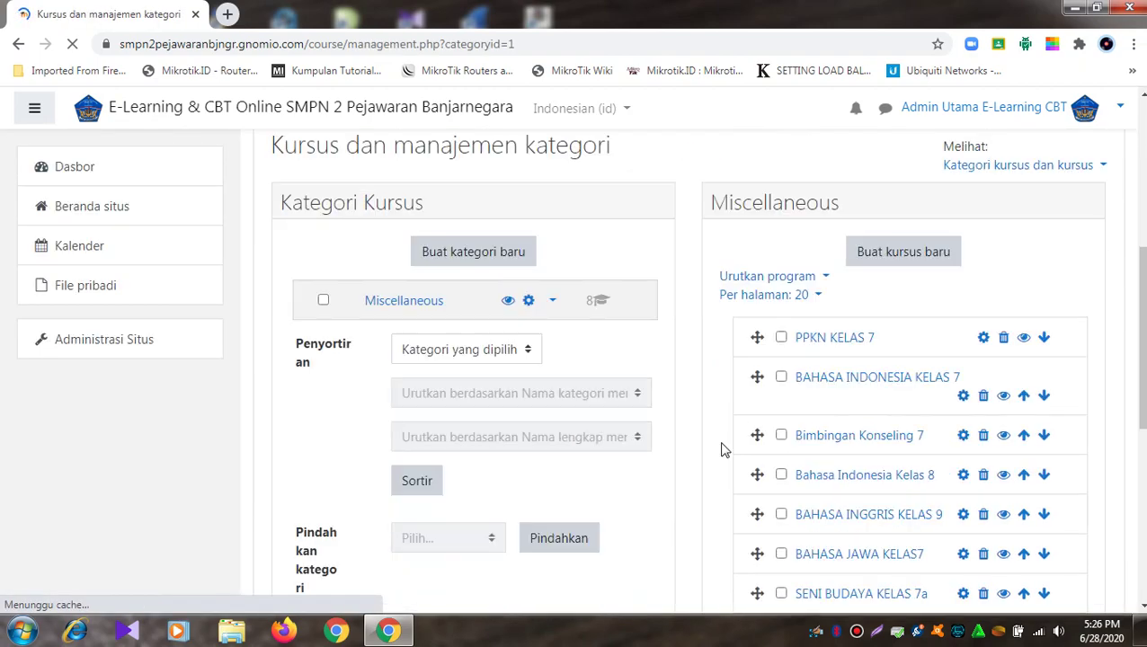
left_click(781, 337)
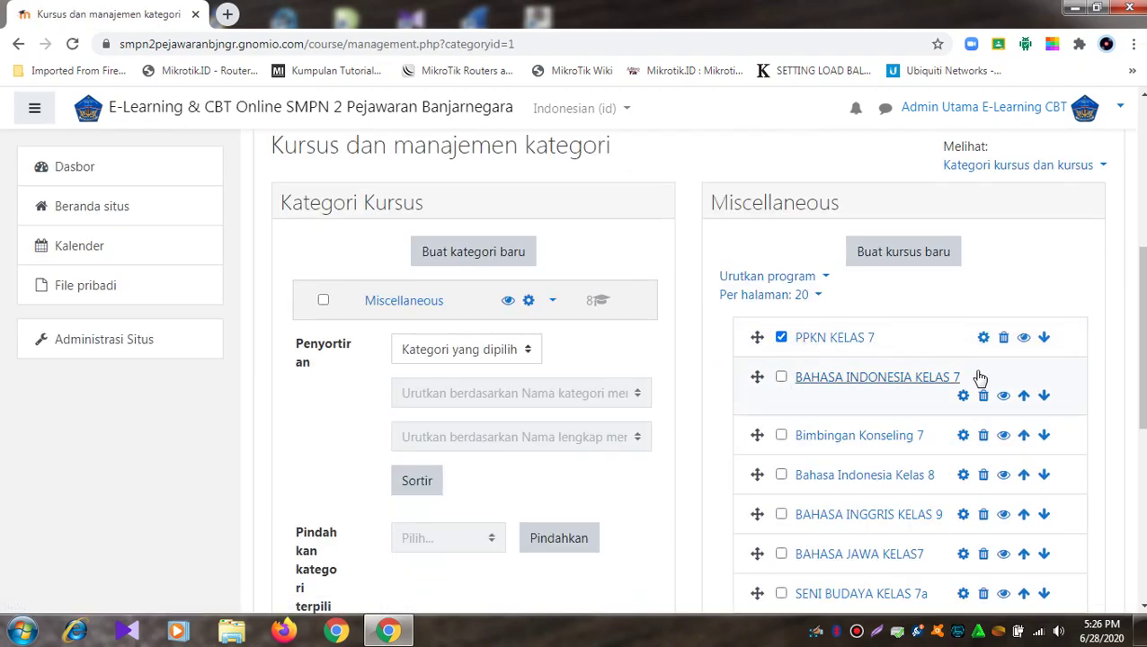
left_click(1002, 339)
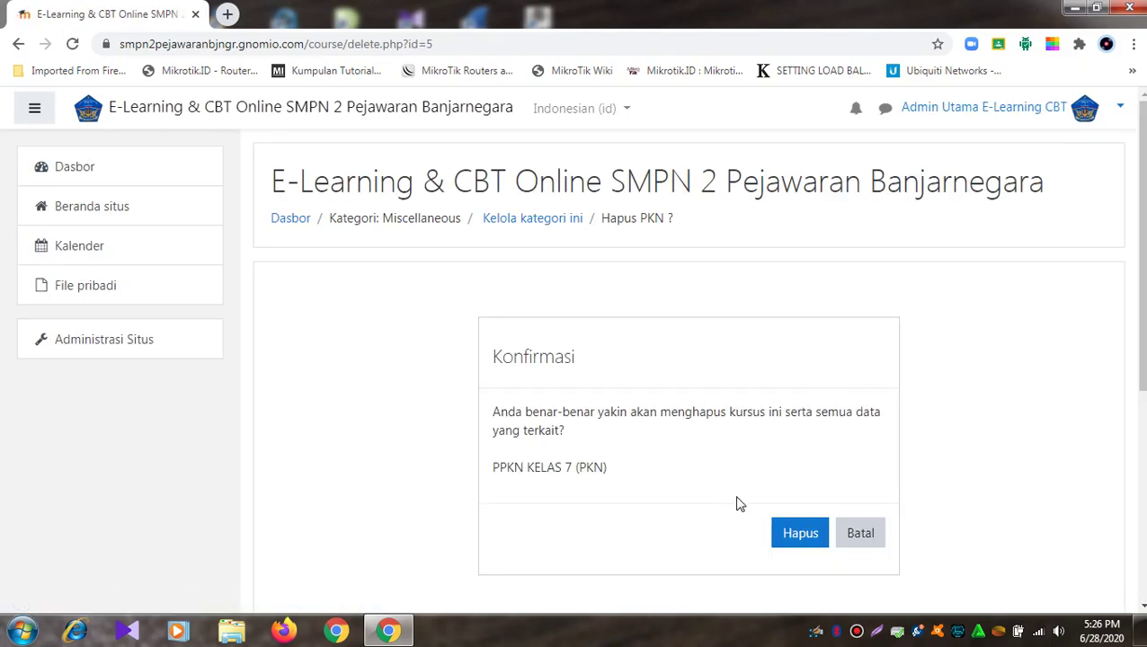
left_click(791, 532)
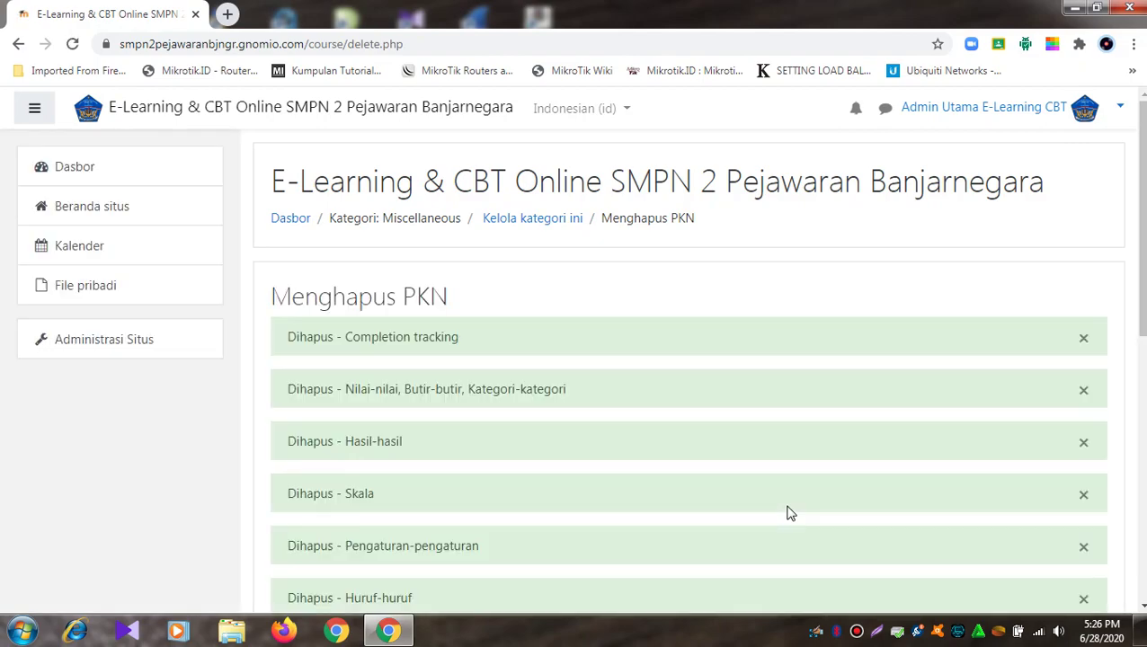
scroll(790, 514, "down", 3)
scroll(786, 514, "down", 3)
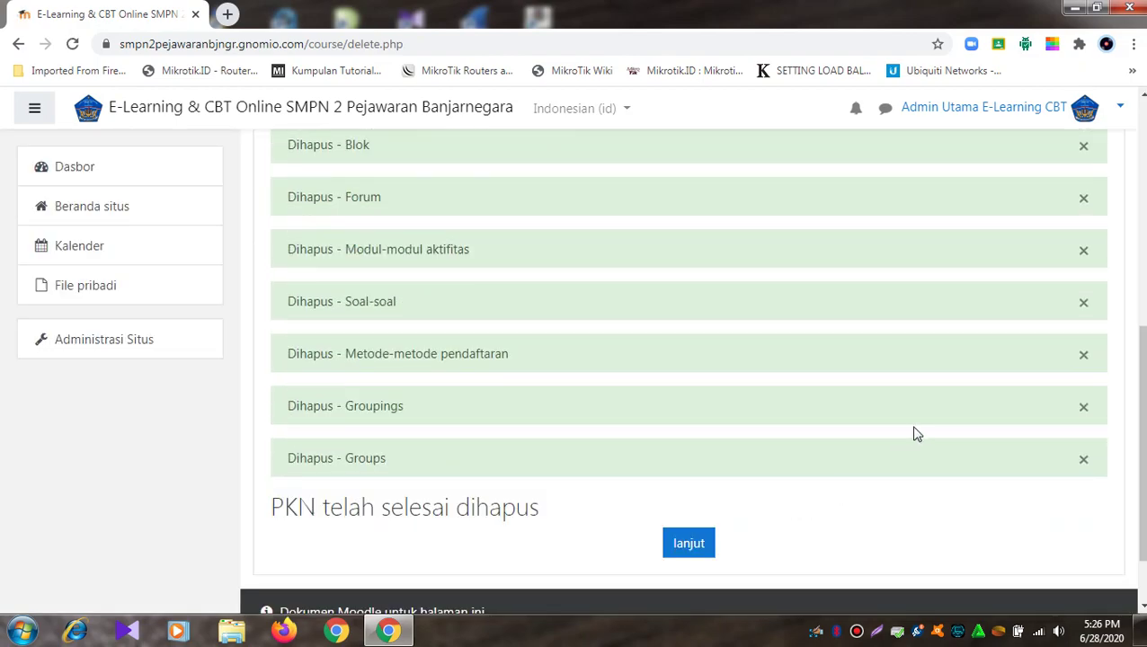
left_click(684, 545)
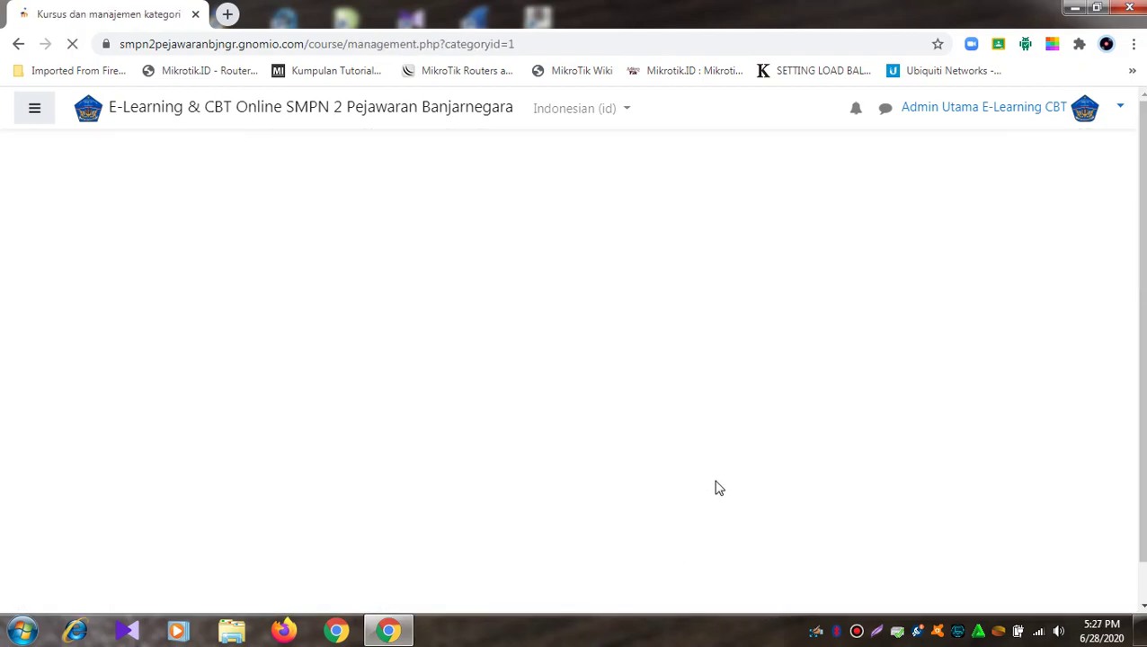
Step: Delete the BAHASA INDONESIA KELAS 7 and Bimbingan Konseling 7 courses
scroll(715, 477, "down", 6)
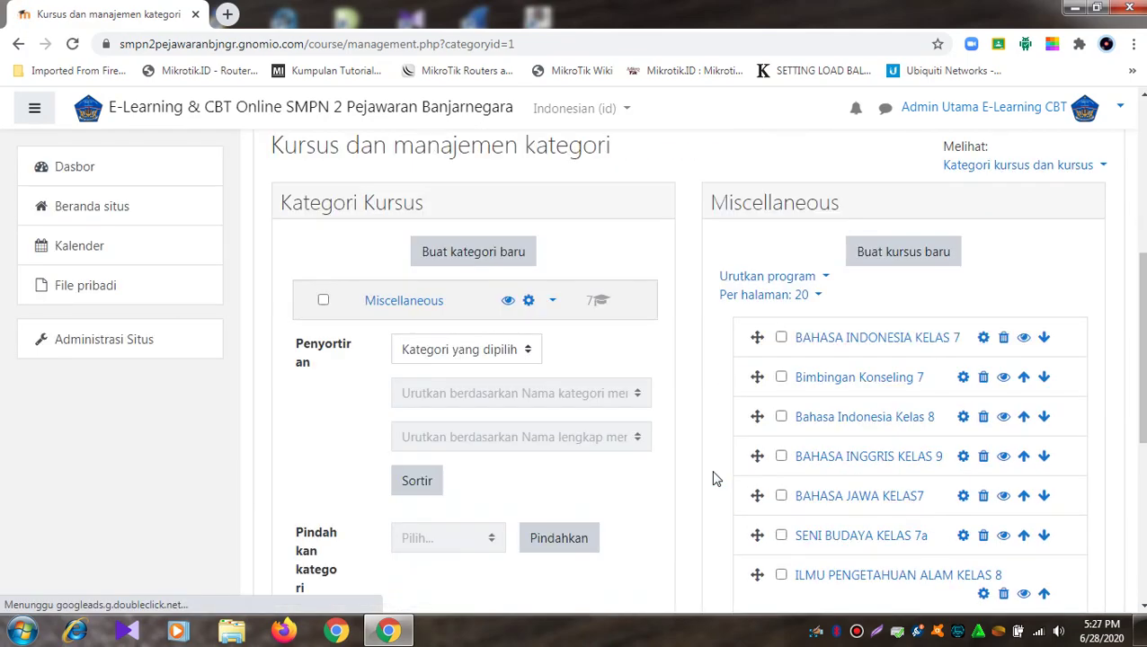
scroll(801, 326, "up", 2)
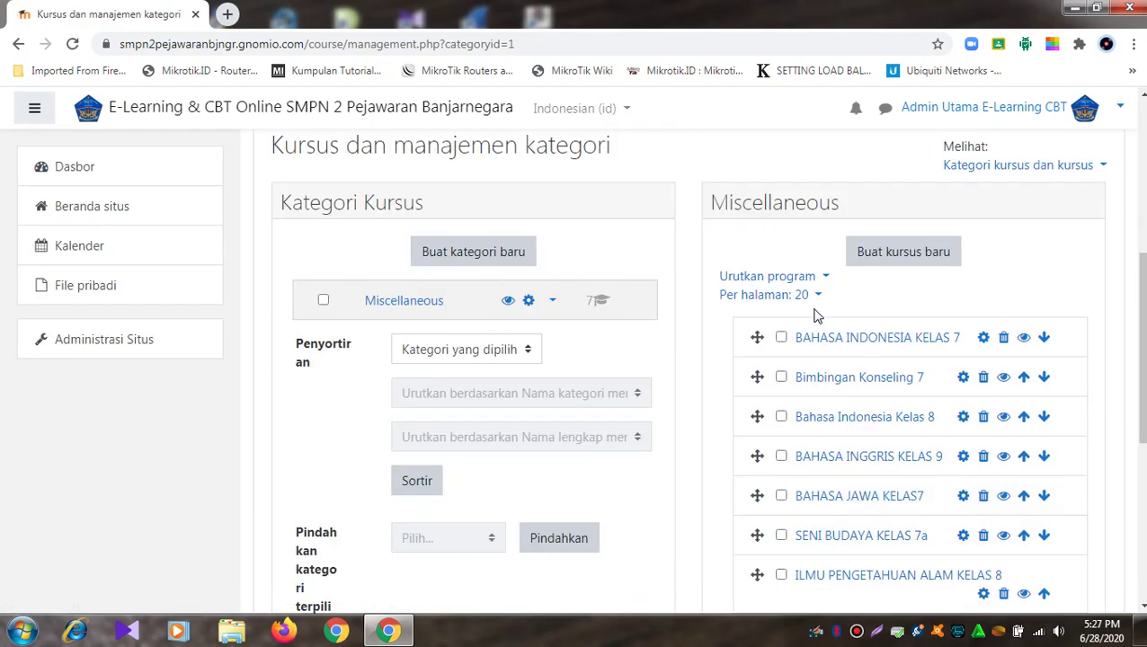
left_click(782, 338)
left_click(1003, 338)
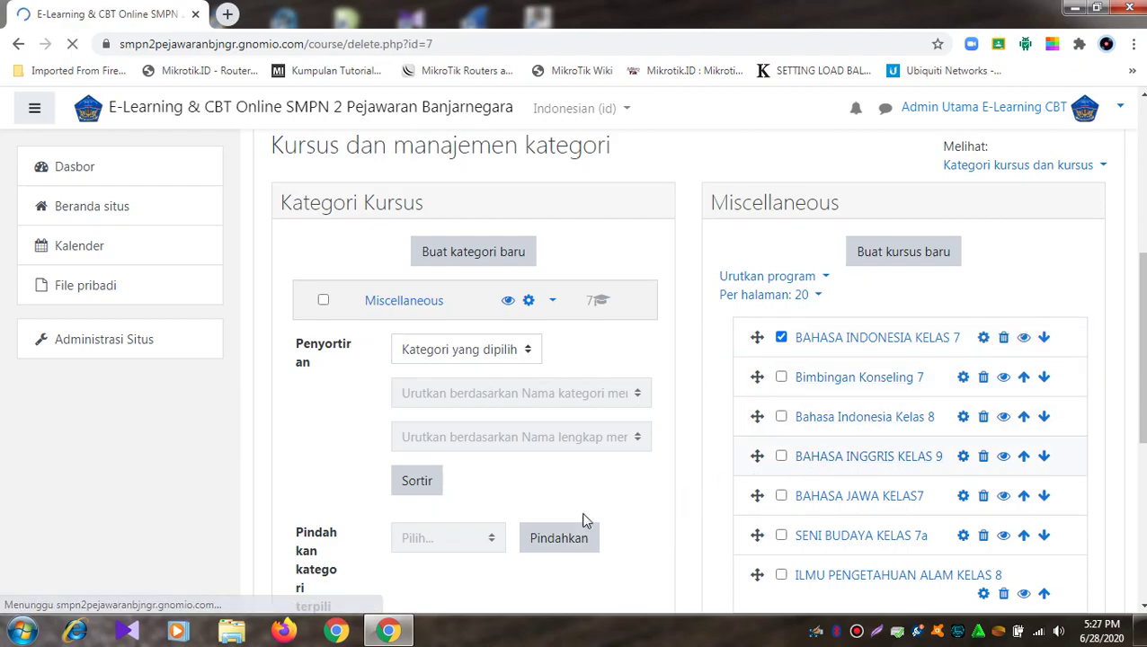
left_click(809, 532)
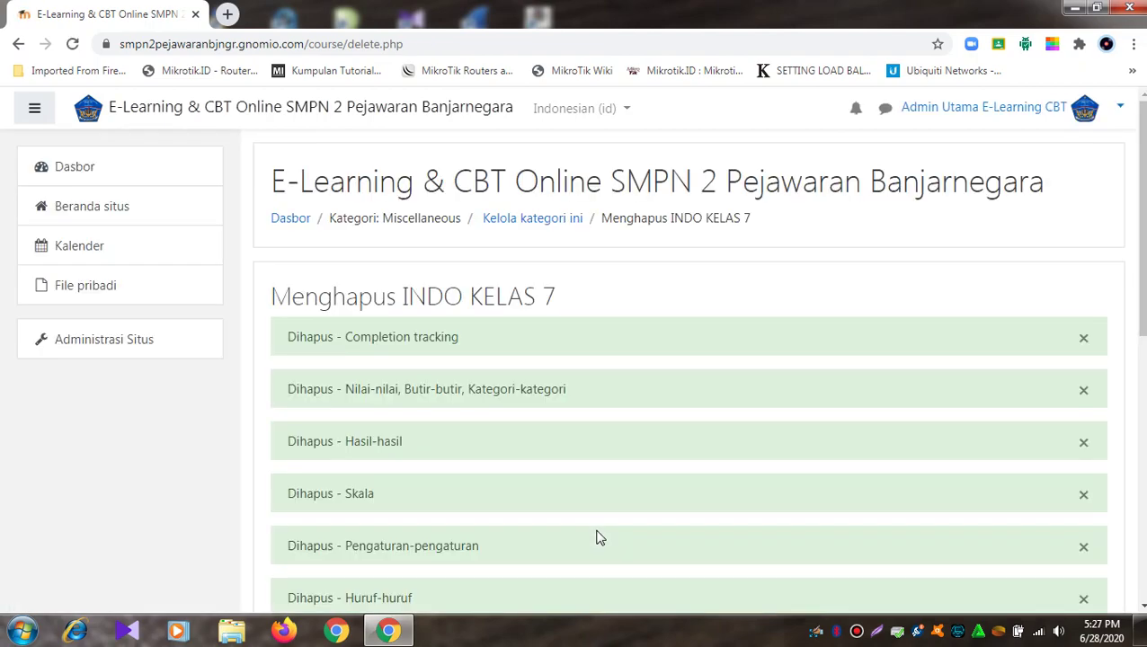
scroll(599, 536, "down", 10)
left_click(679, 461)
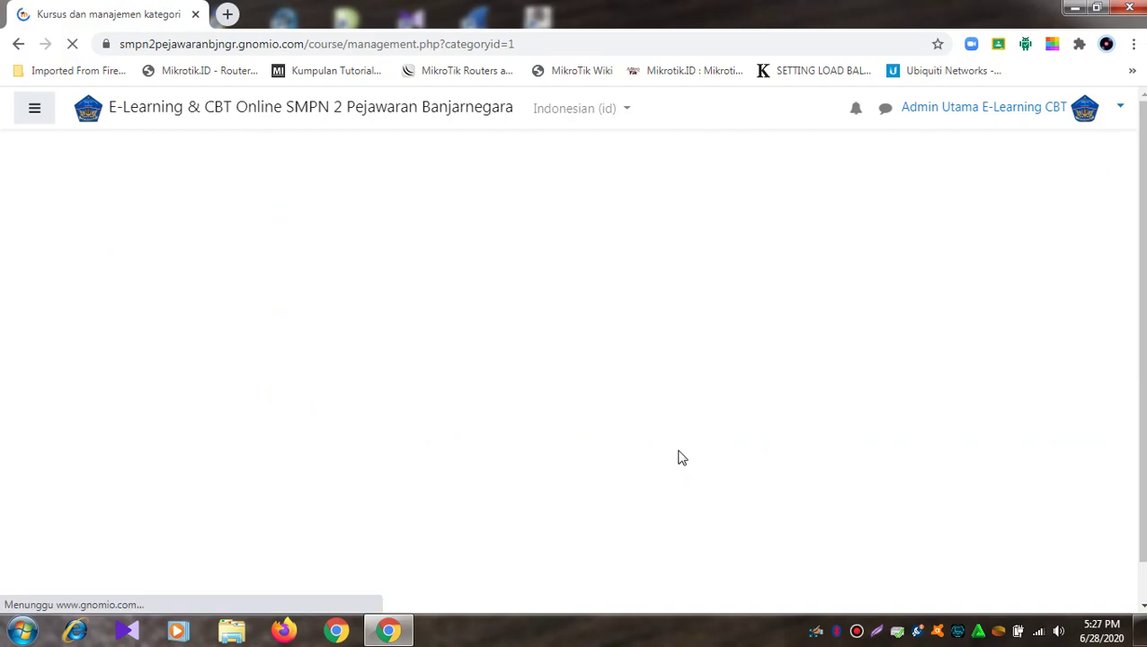
scroll(672, 454, "down", 4)
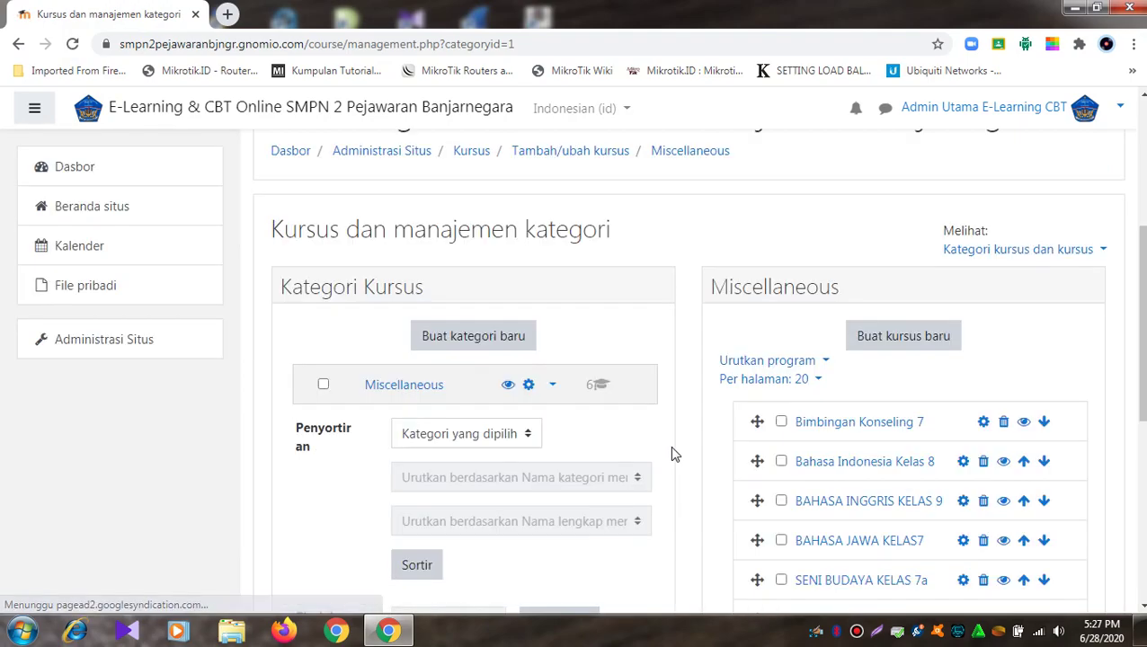
left_click(781, 421)
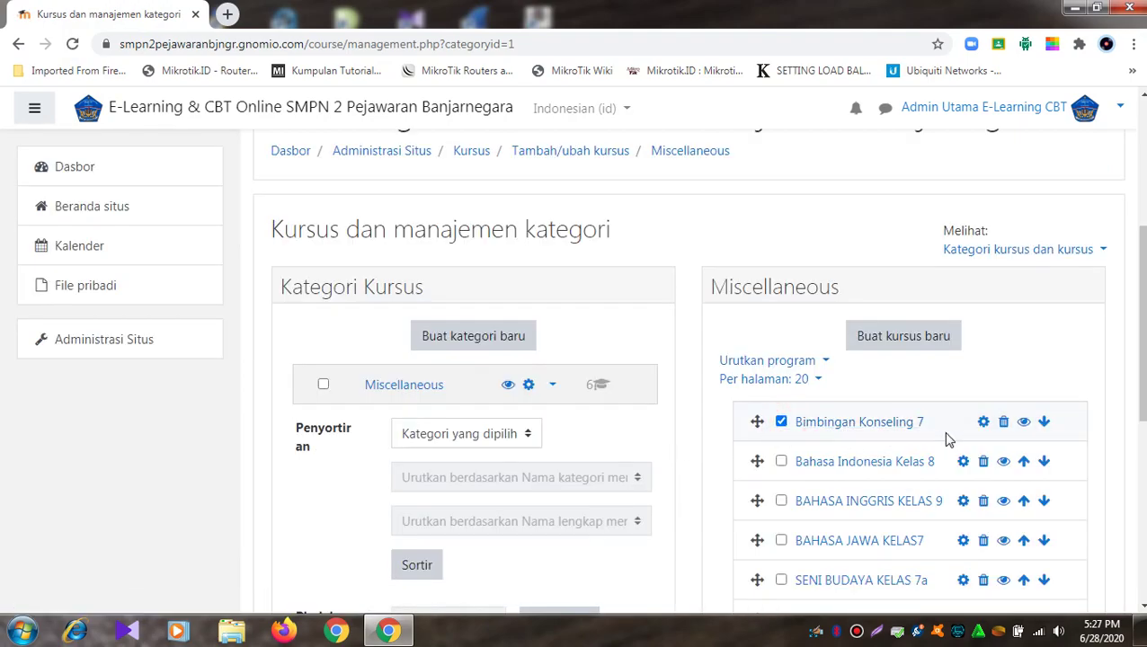
left_click(1004, 425)
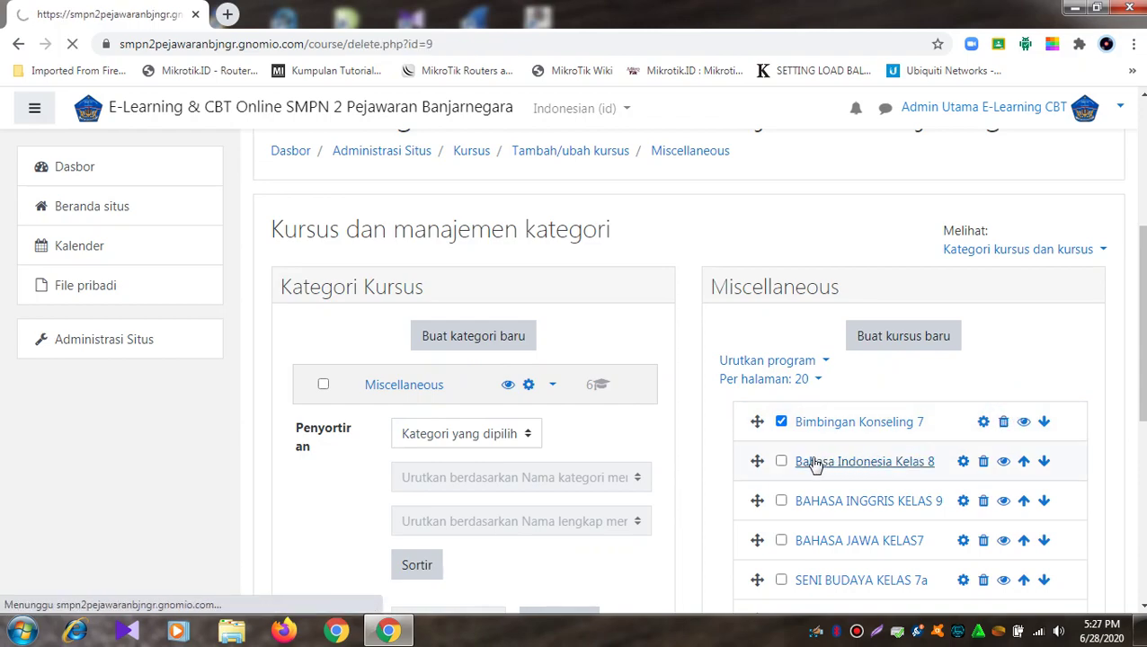
left_click(800, 533)
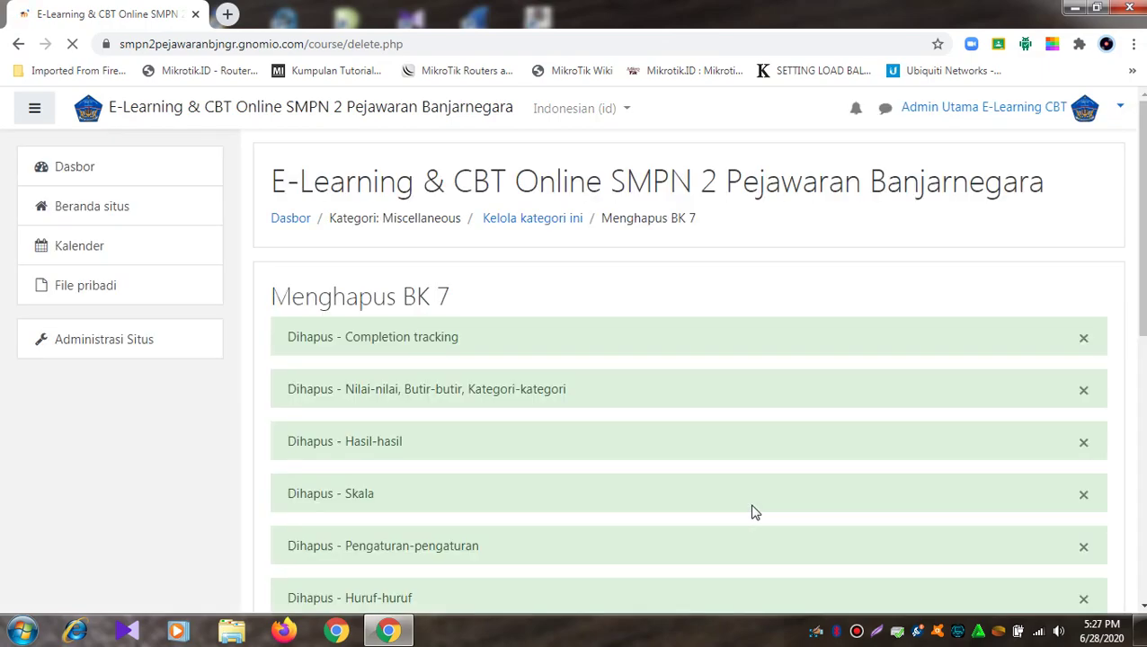
scroll(755, 512, "down", 5)
left_click(701, 545)
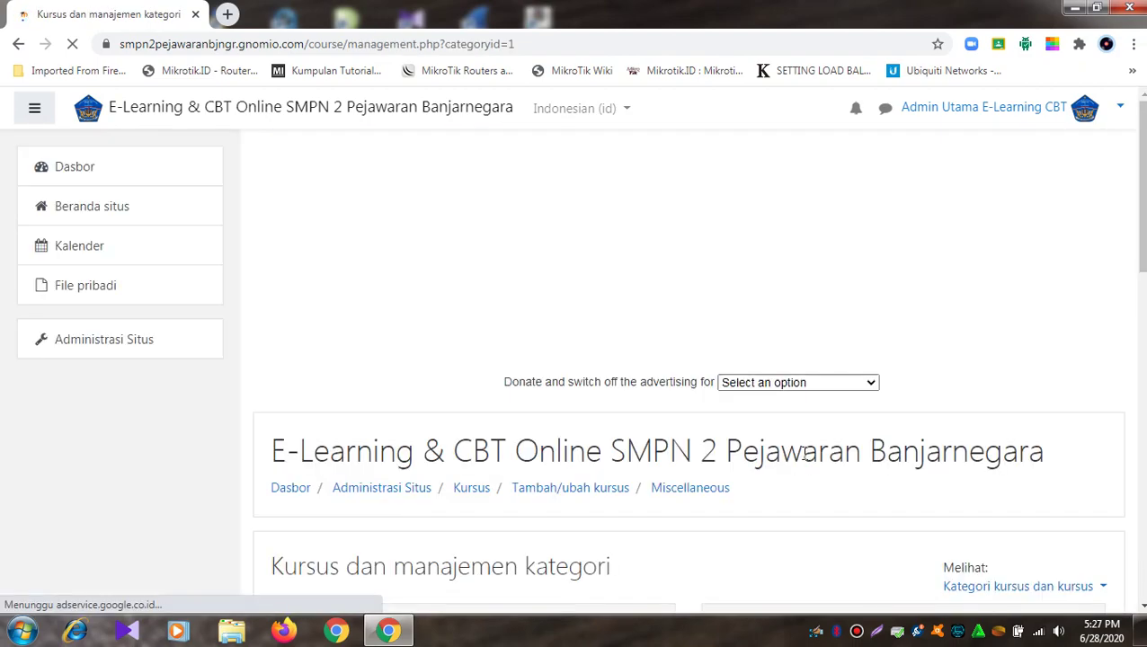
scroll(805, 454, "down", 5)
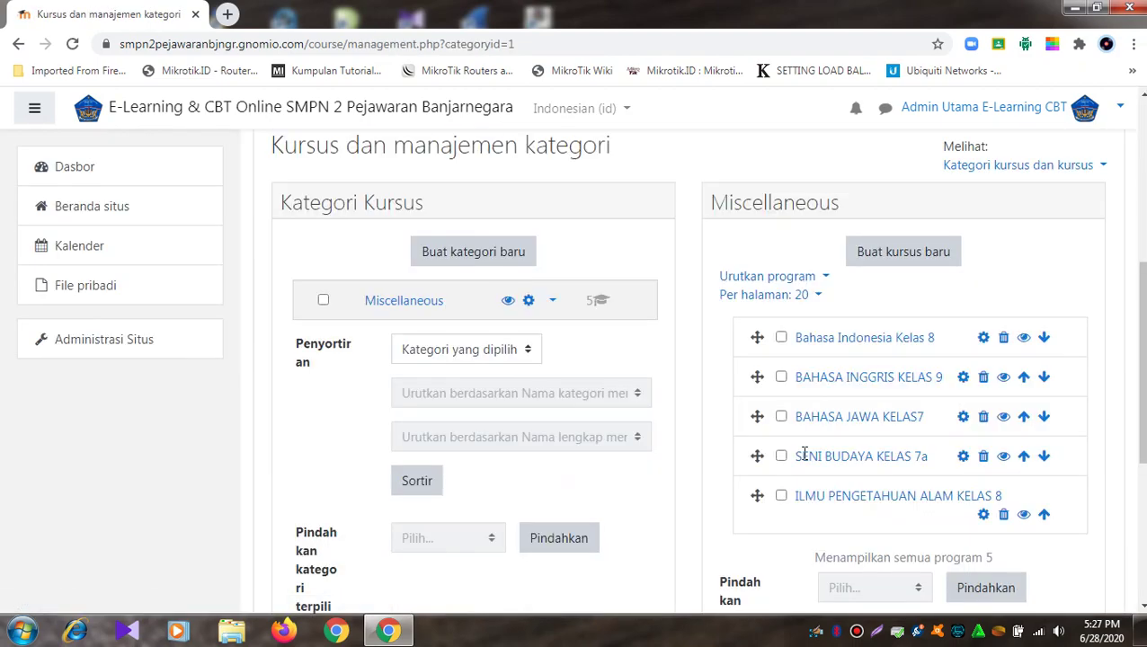
Step: Delete the Bahasa Indonesia Kelas 8 course
left_click(781, 338)
left_click(1003, 337)
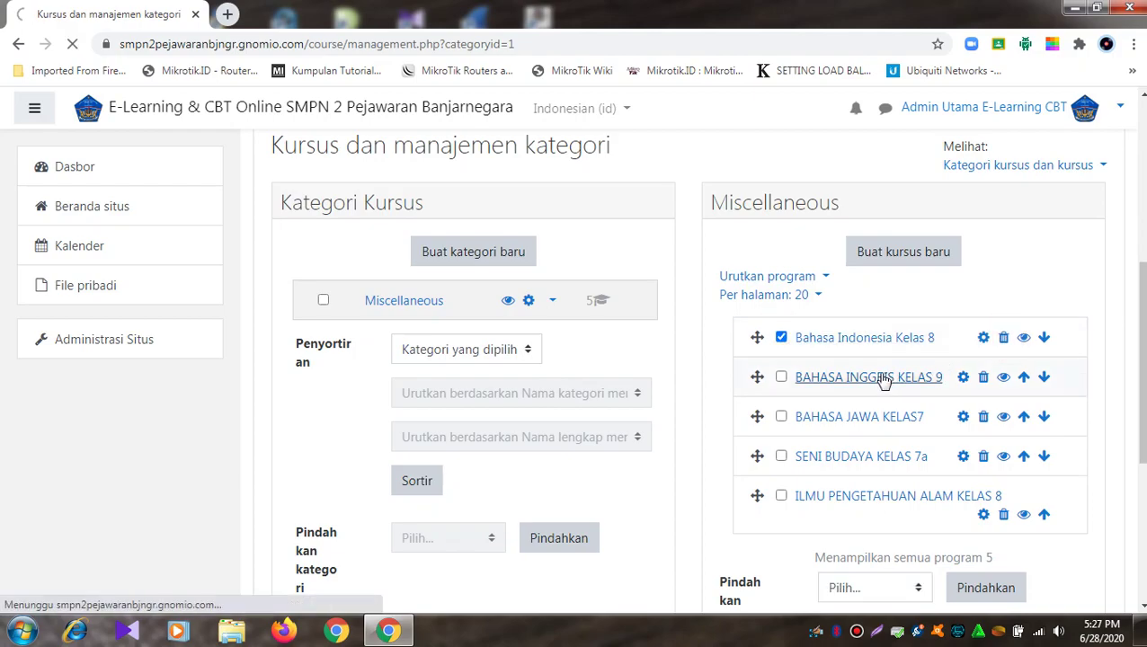
left_click(784, 537)
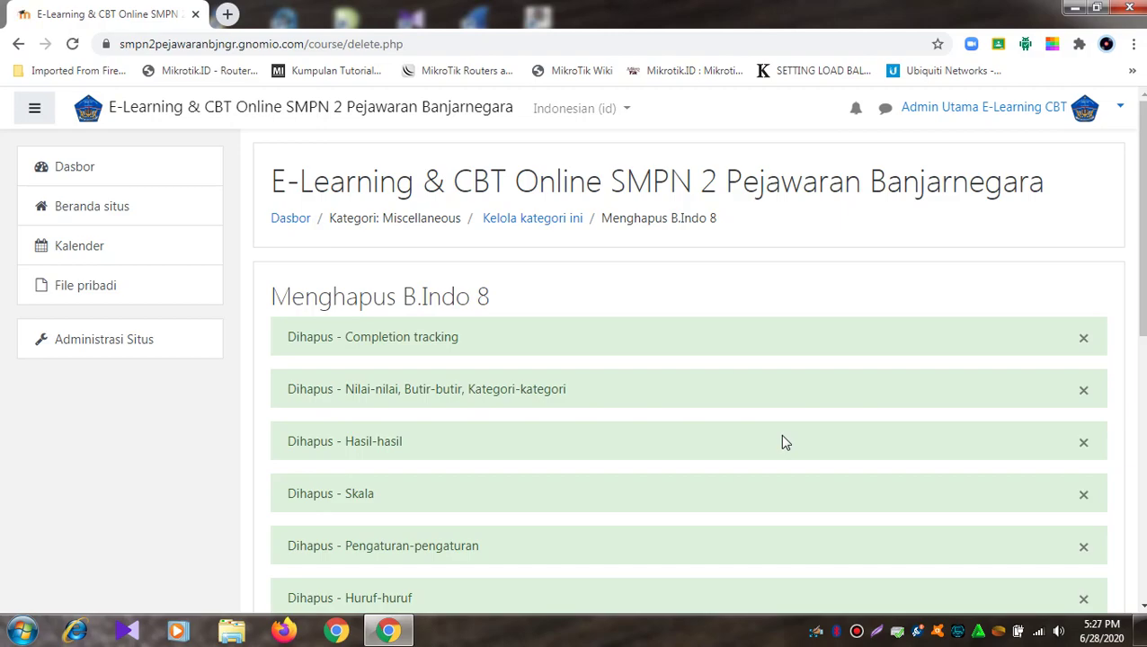
scroll(783, 441, "down", 5)
scroll(783, 442, "down", 2)
left_click(687, 471)
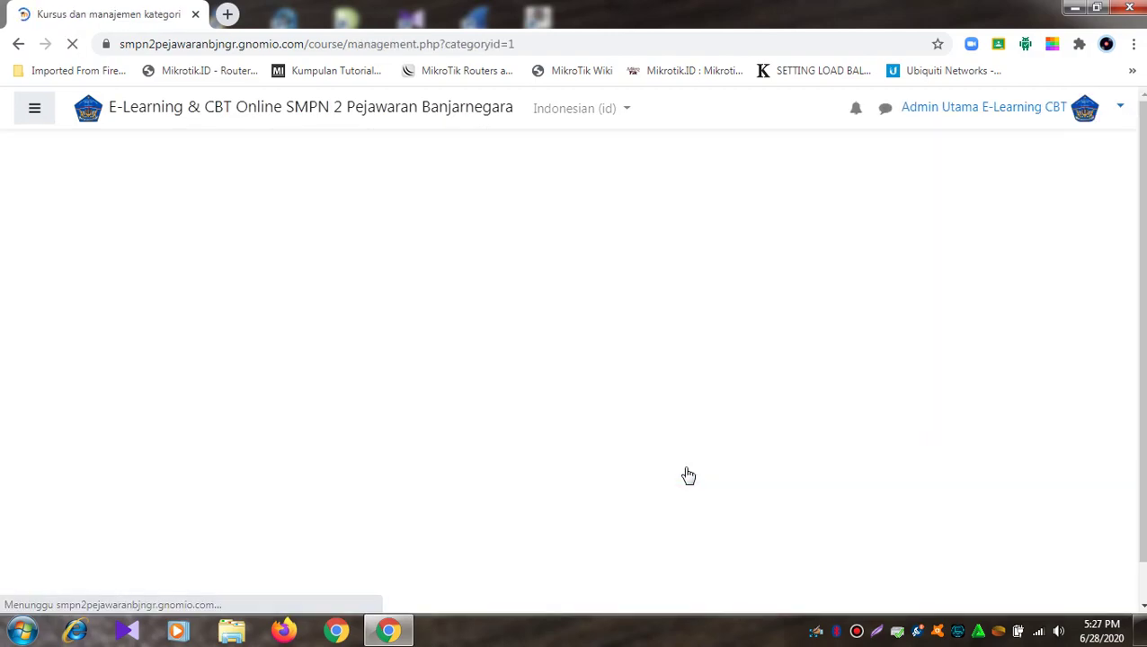
Step: Delete the BAHASA INGGRIS KELAS 9 course
scroll(767, 407, "down", 3)
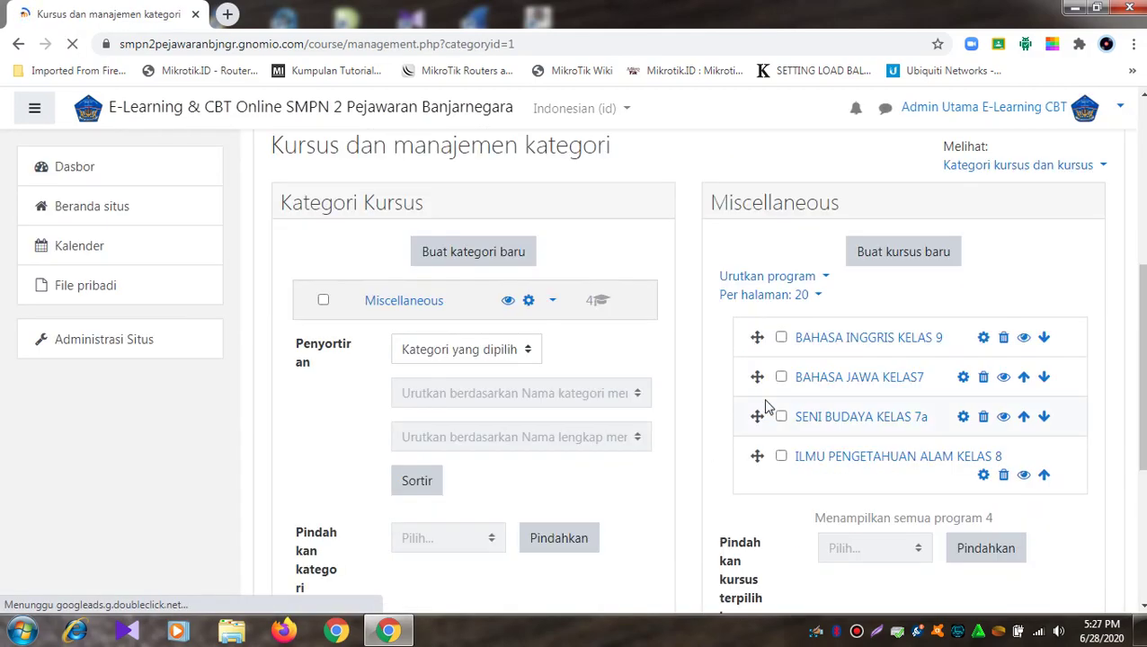
left_click(782, 339)
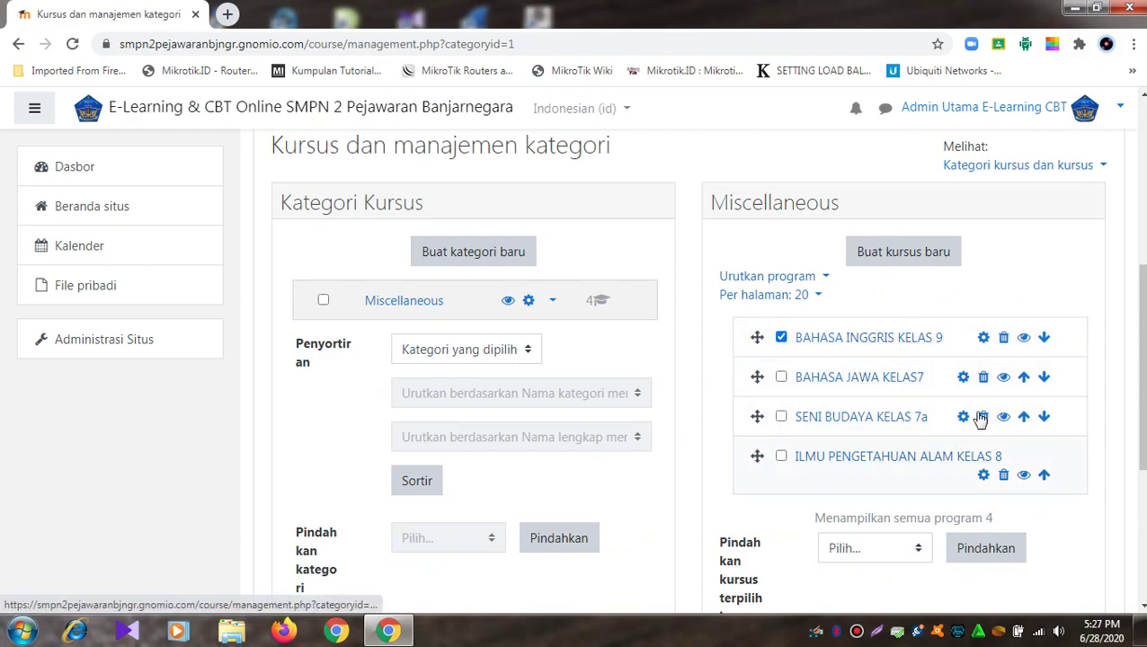
left_click(1003, 337)
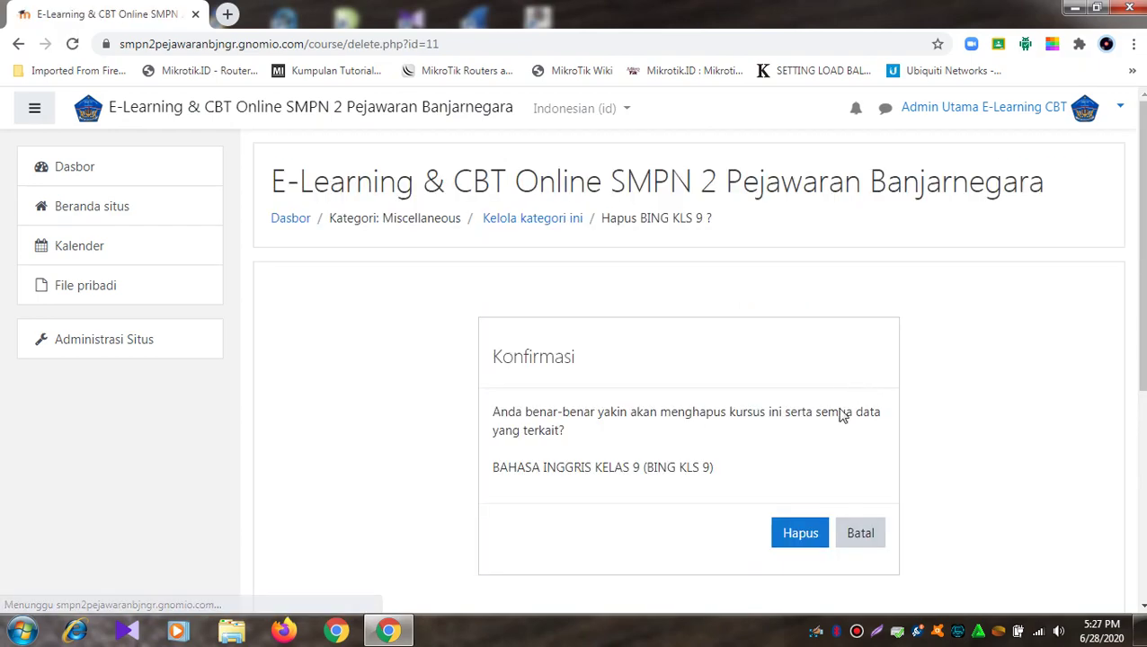
left_click(812, 534)
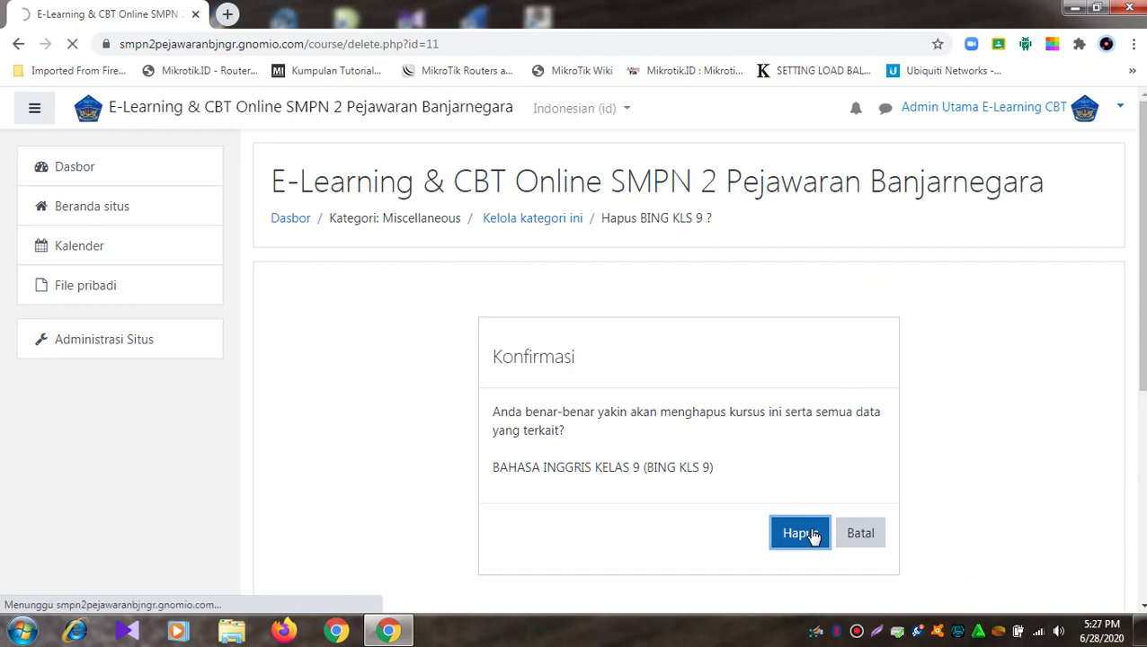
scroll(814, 525, "down", 8)
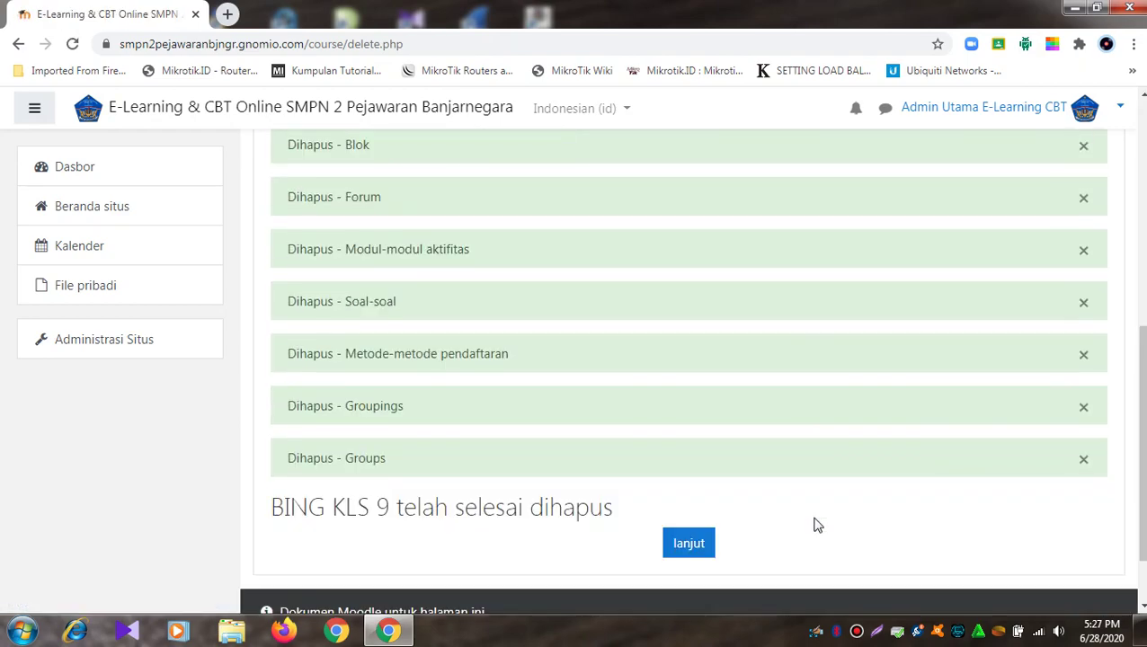
left_click(689, 550)
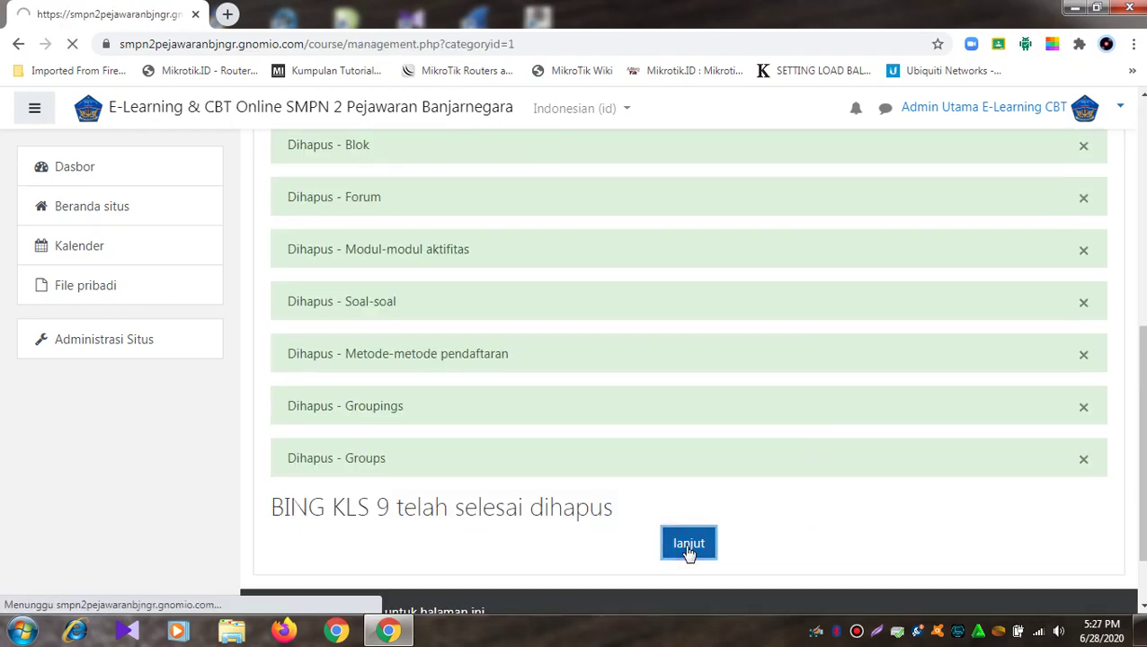
Step: Delete the BAHASA JAWA KELAS7 course
scroll(712, 519, "down", 5)
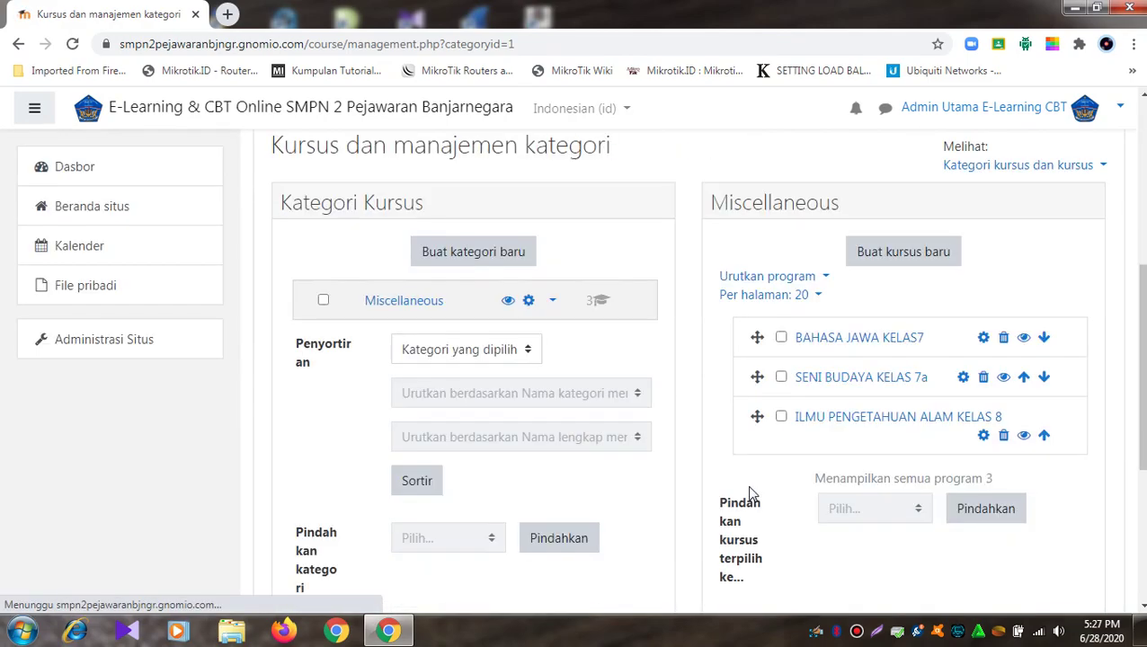
left_click(782, 338)
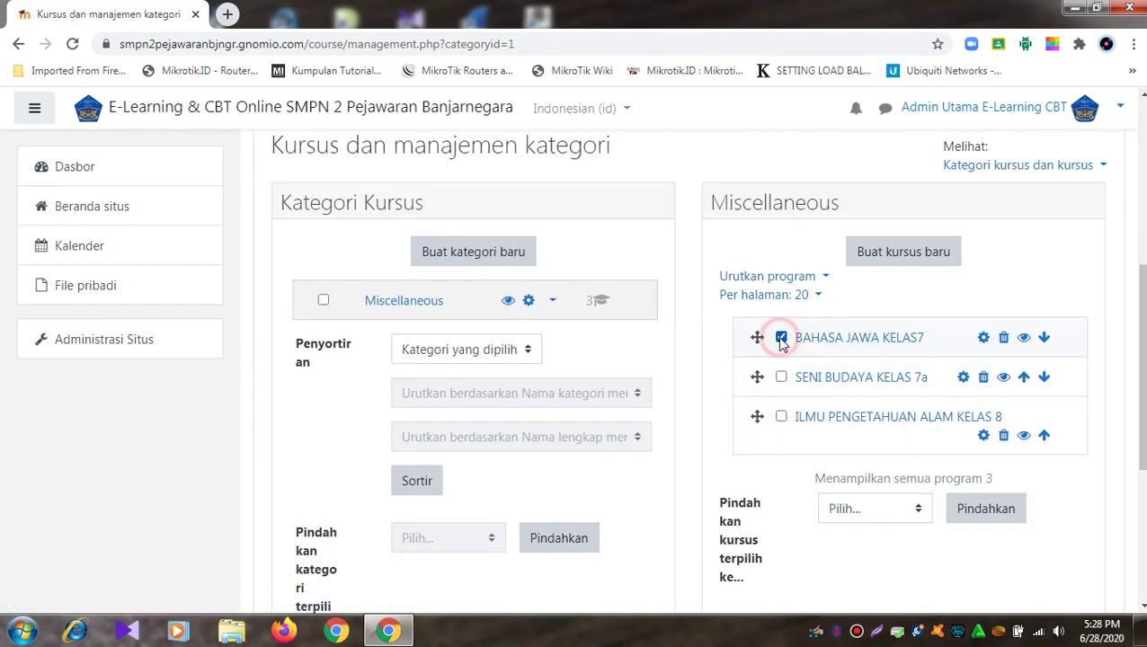
left_click(1004, 339)
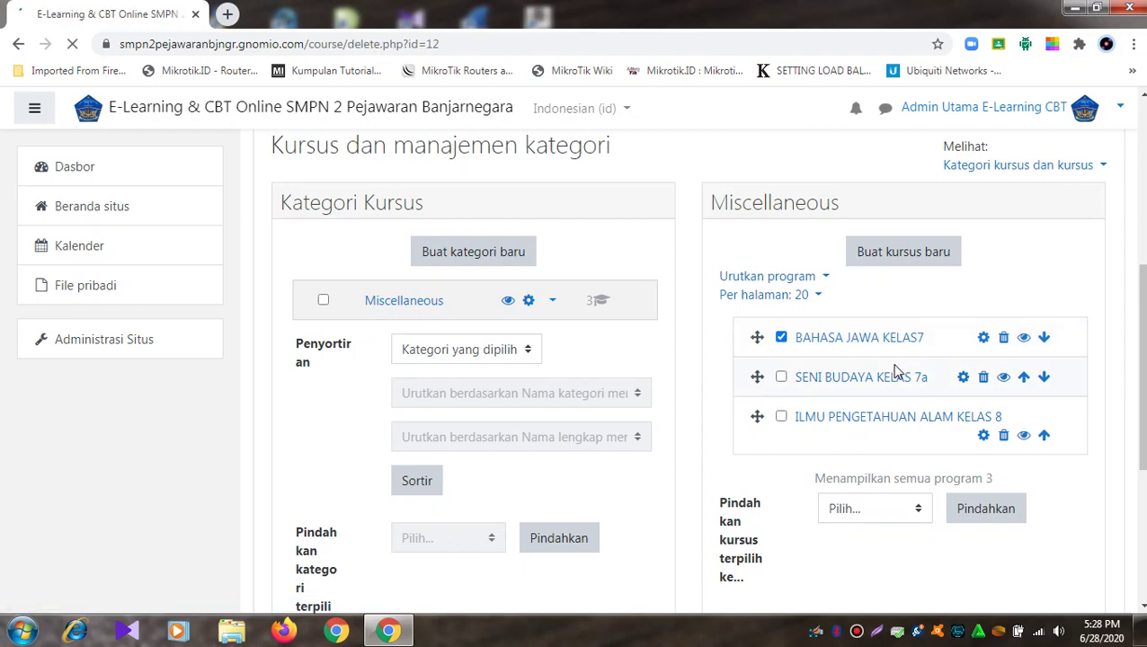
left_click(800, 539)
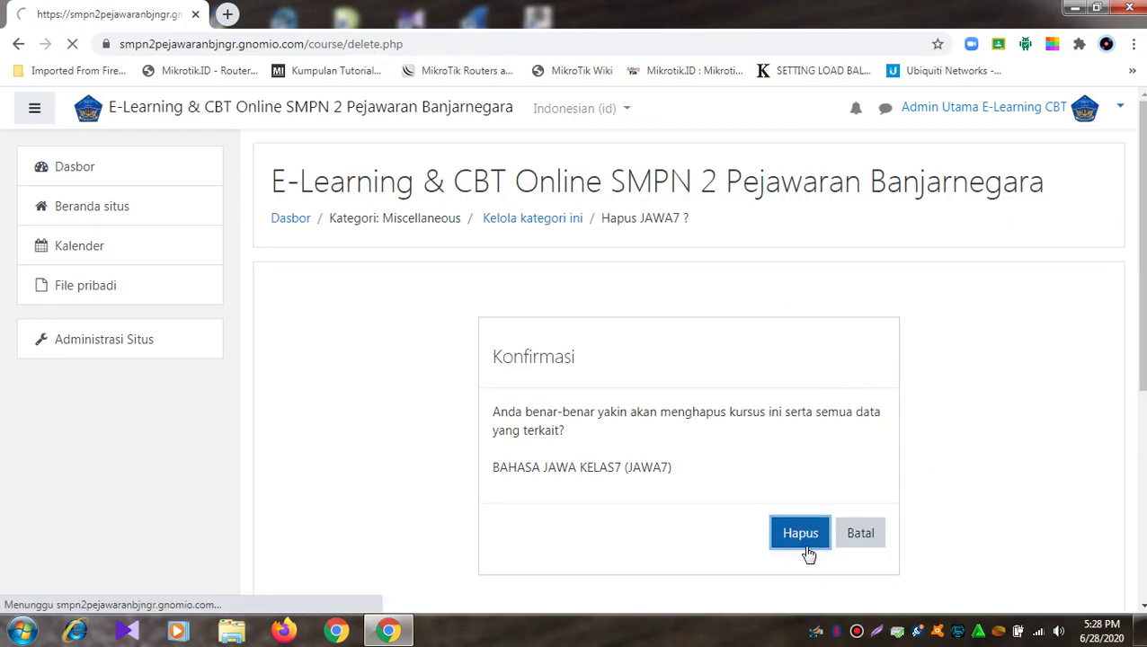
scroll(824, 526, "down", 5)
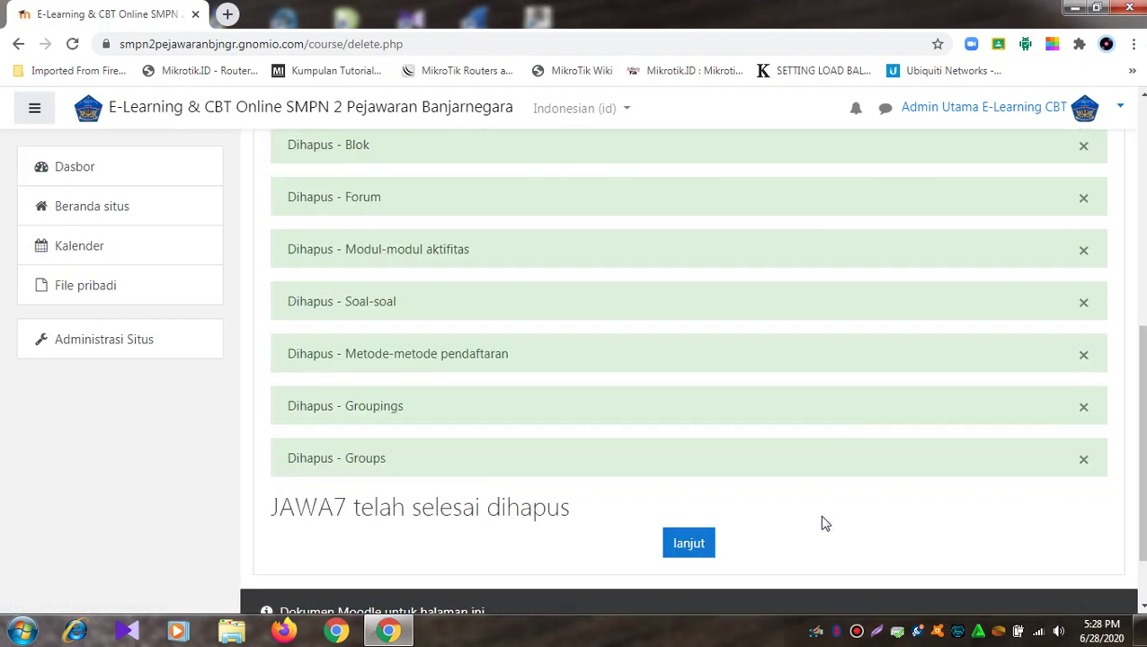
left_click(691, 551)
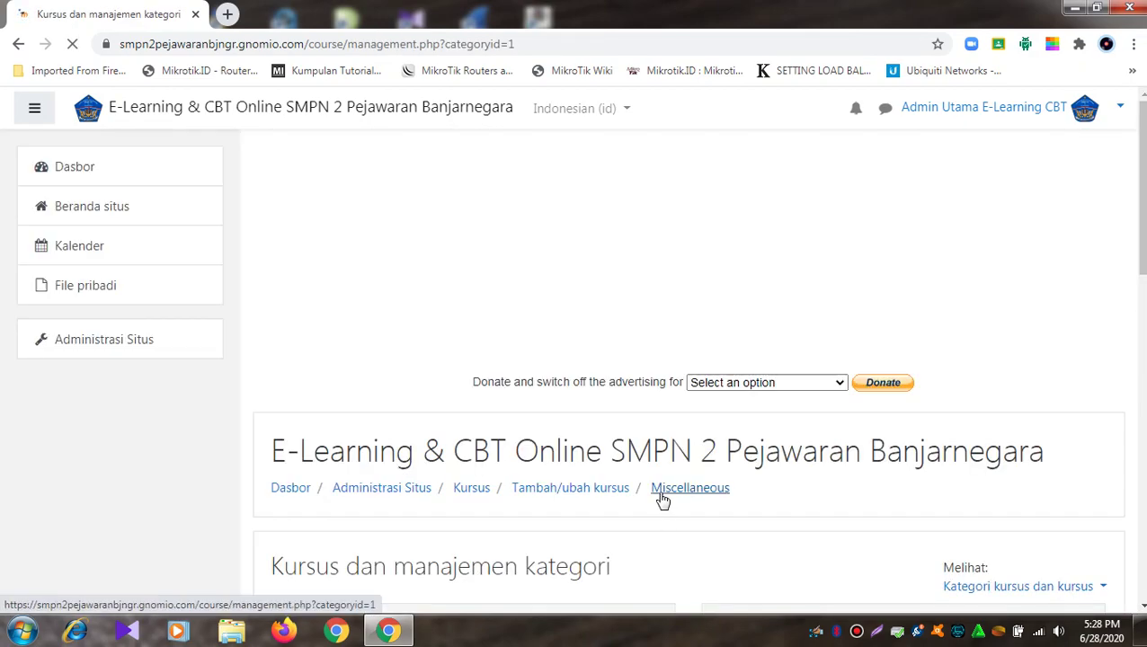
scroll(665, 362, "down", 6)
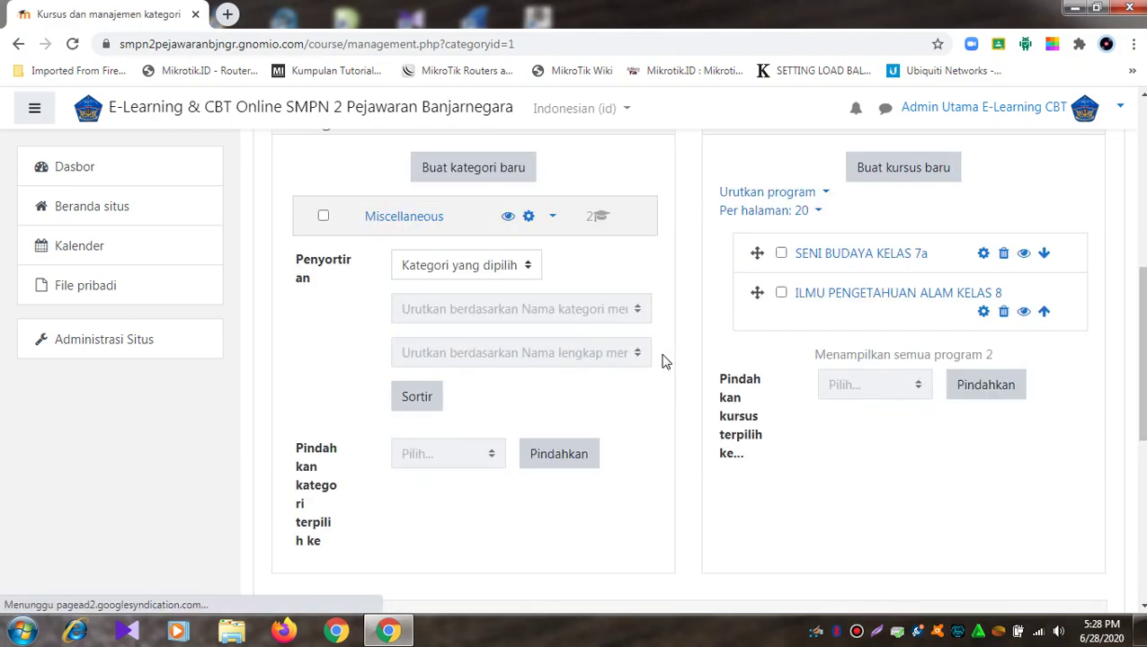
Step: Delete the SENI BUDAYA KELAS 7a course
left_click(781, 253)
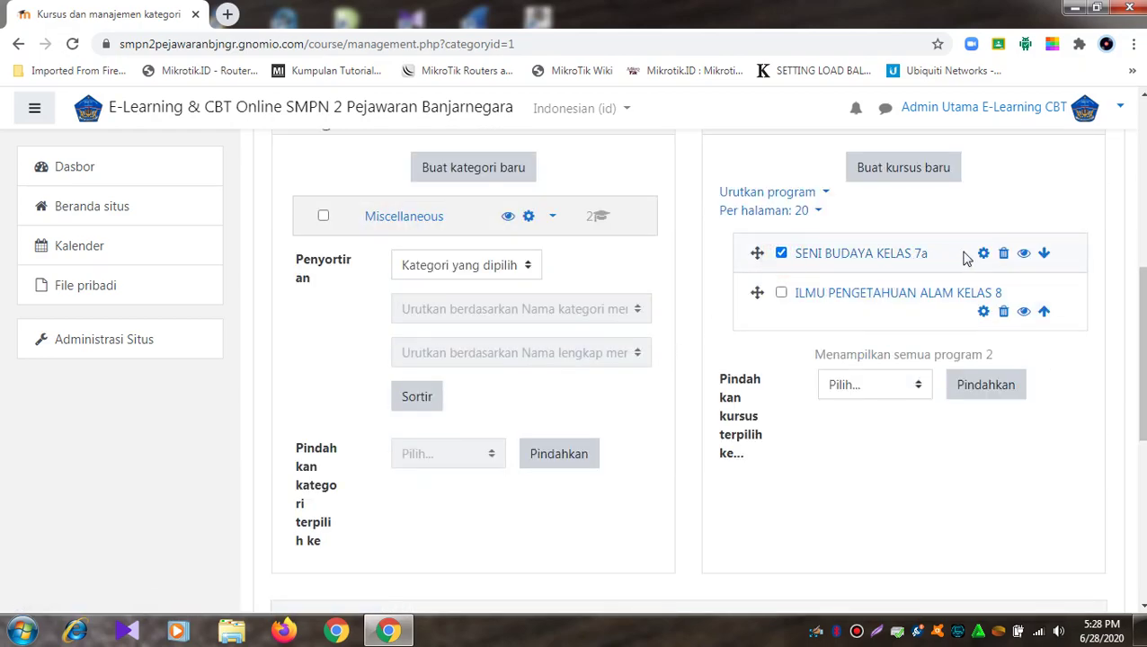
left_click(1004, 254)
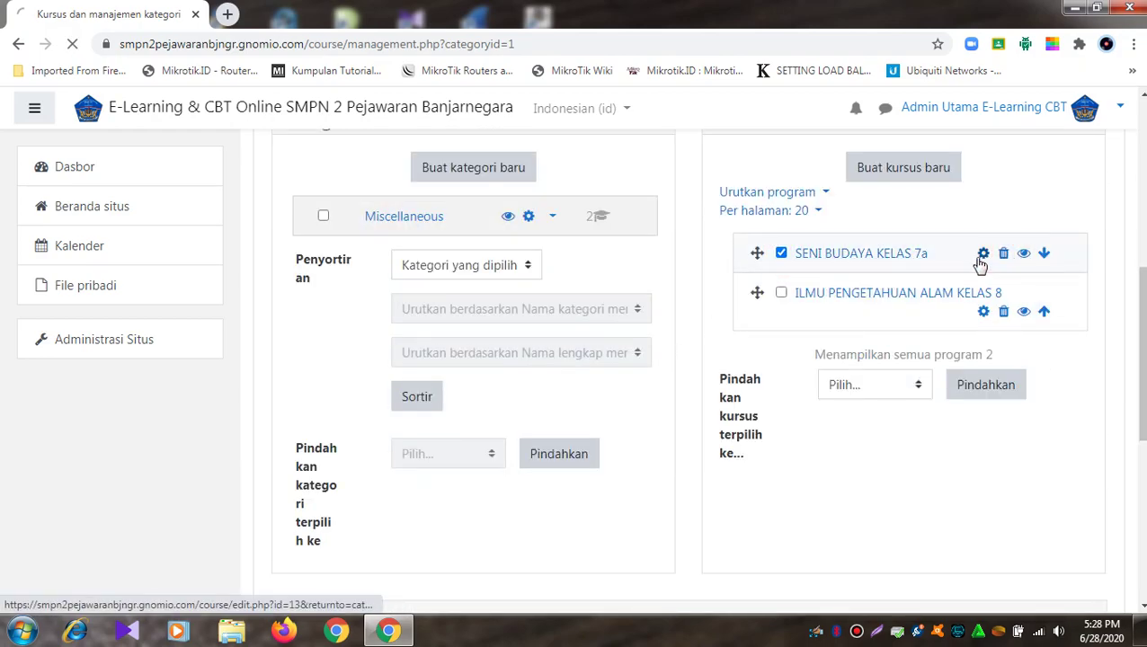
left_click(800, 531)
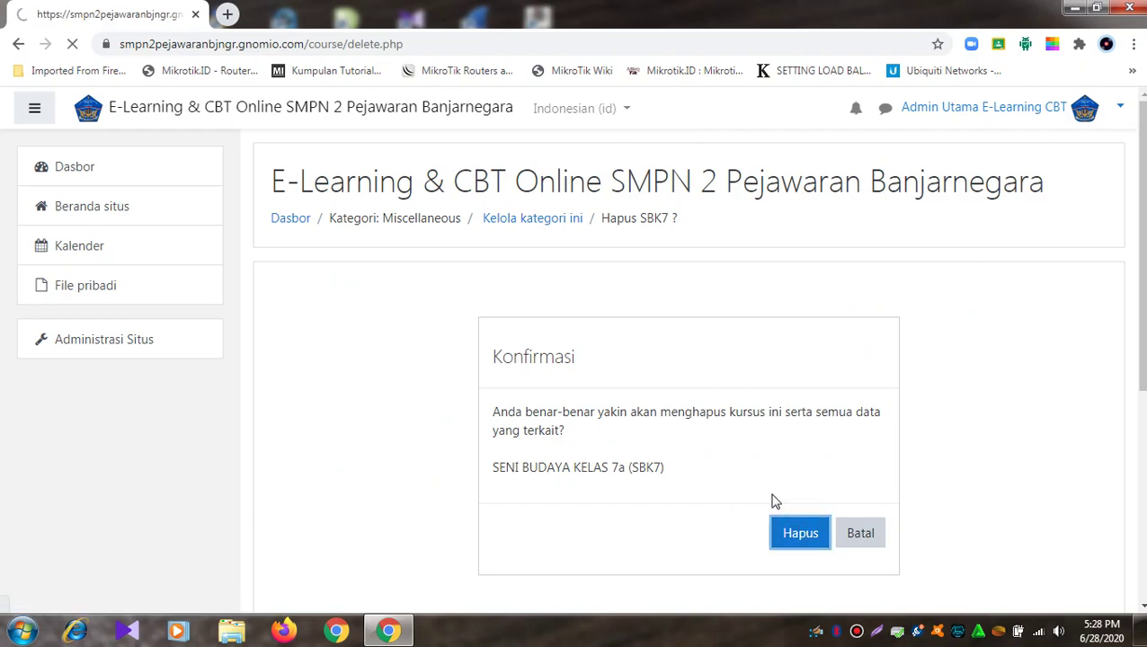
scroll(777, 491, "down", 10)
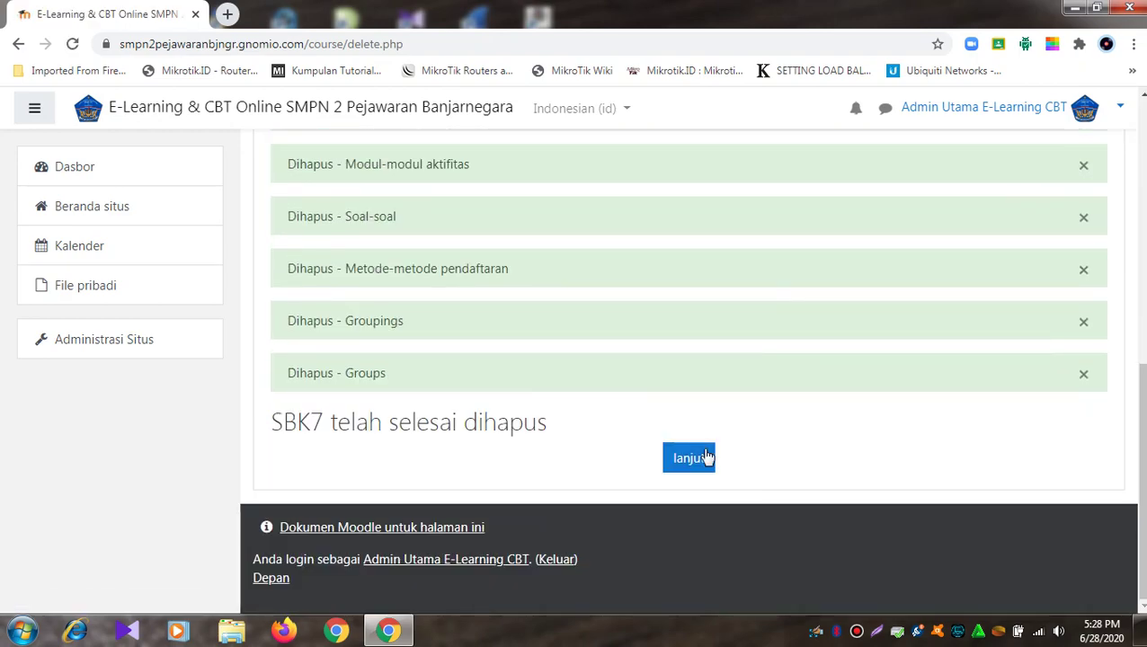
left_click(689, 458)
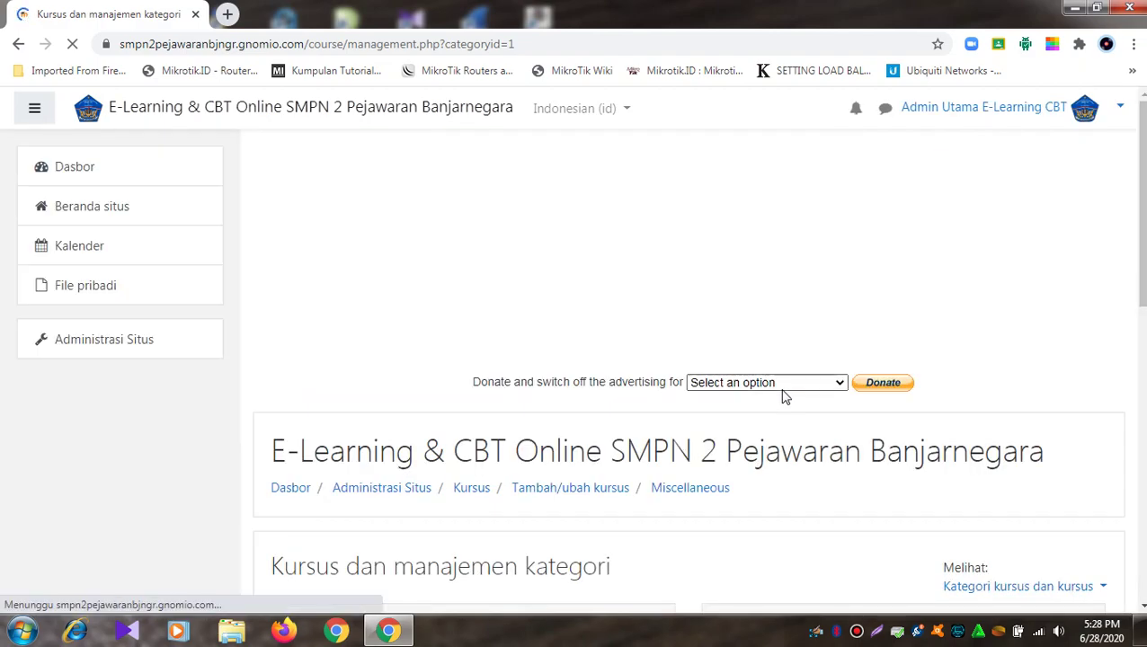
Step: Delete the last course, ILMU PENGETAHUAN ALAM KELAS 8
scroll(781, 396, "down", 5)
left_click(781, 254)
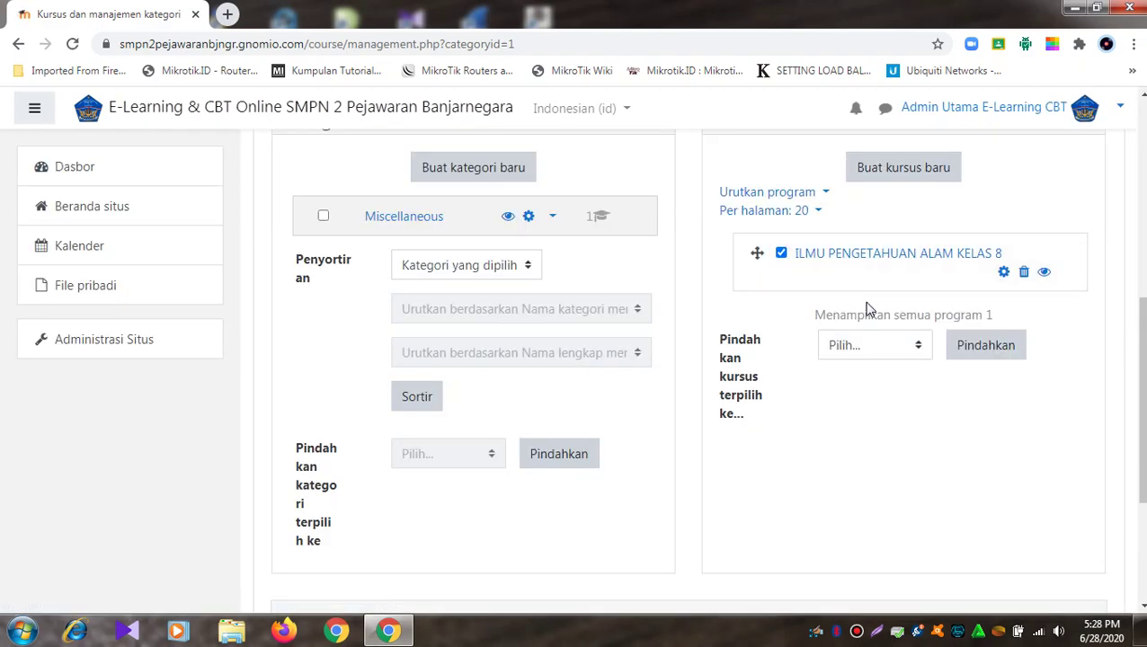
left_click(1025, 274)
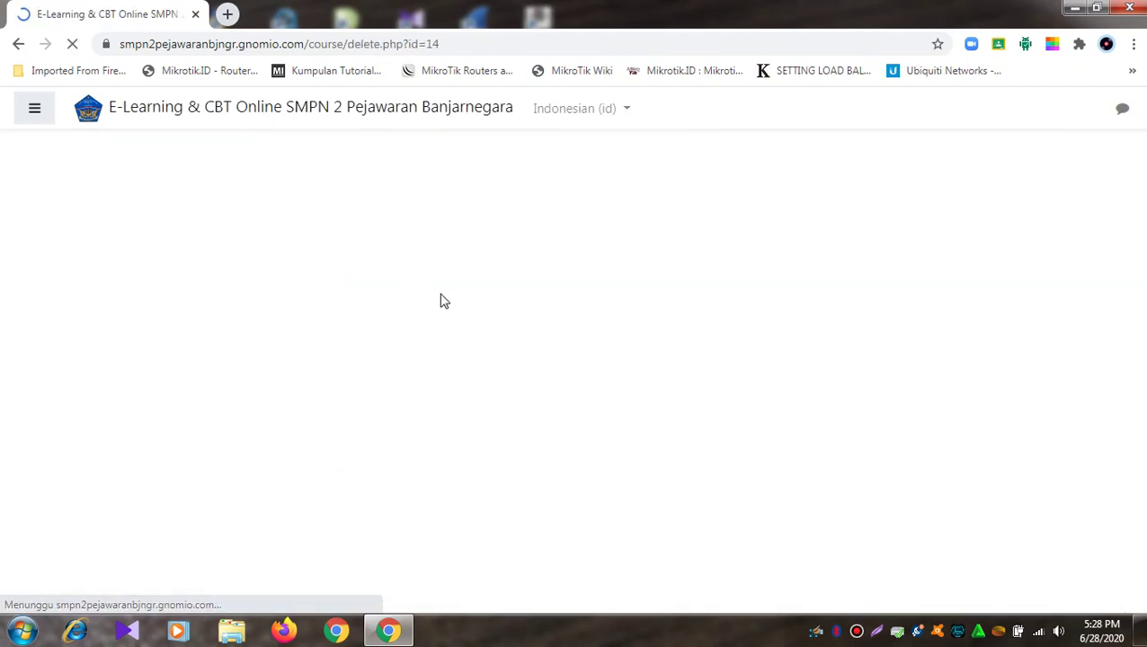
left_click(793, 537)
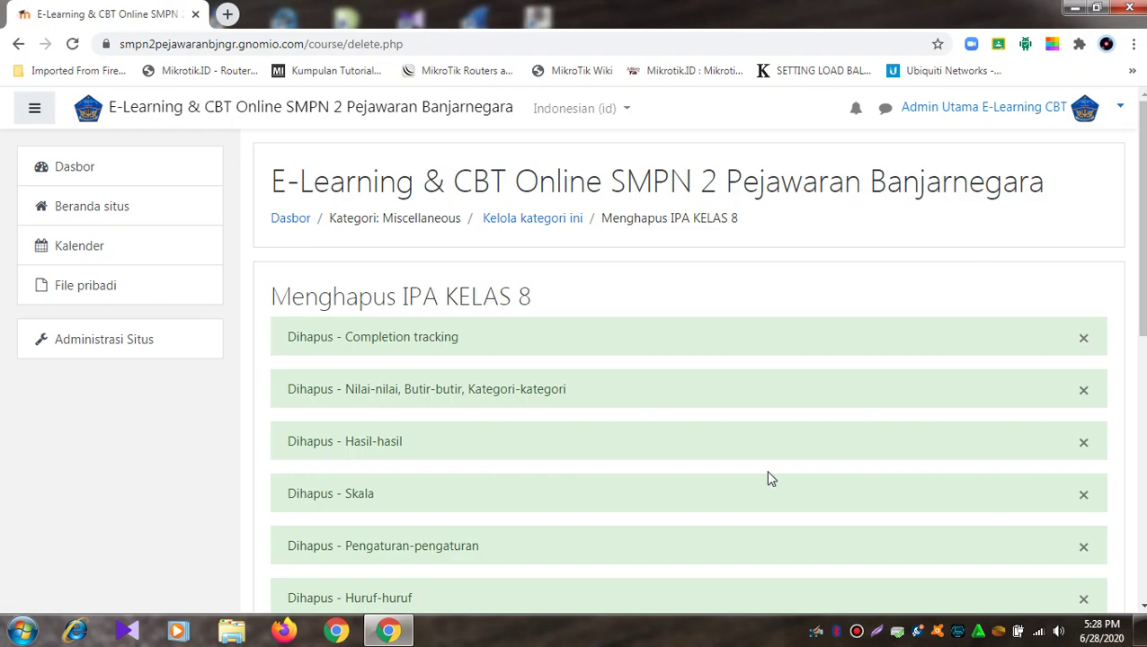
scroll(769, 472, "down", 10)
left_click(688, 459)
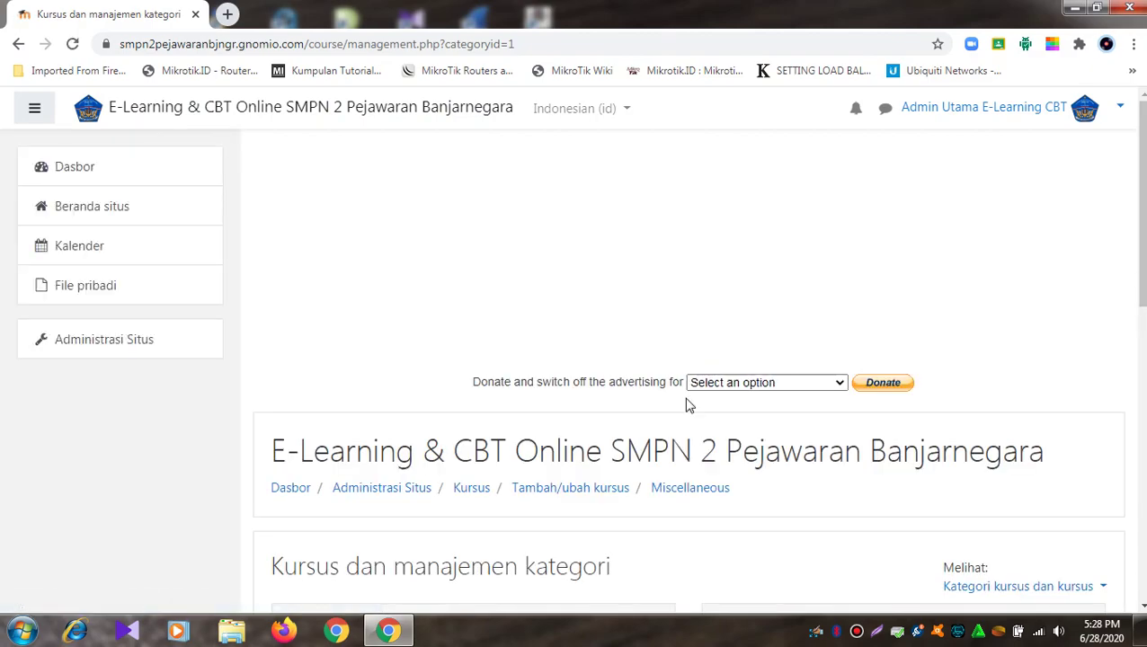
scroll(686, 405, "down", 5)
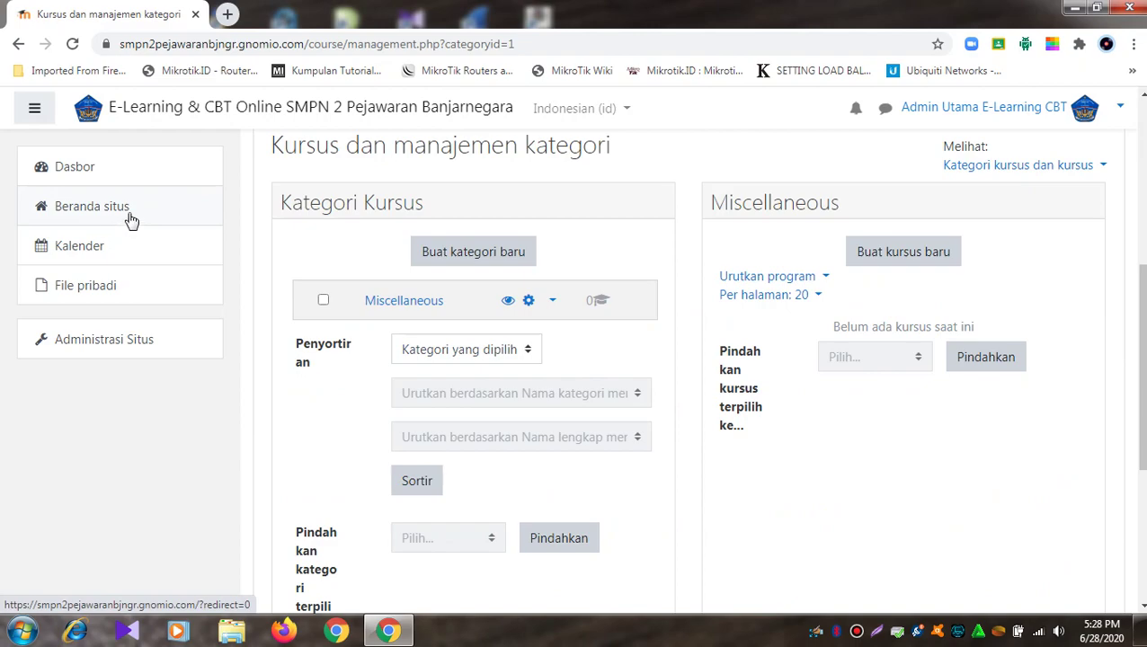
Step: Go to the site home and check that Kursus yang tersedia lists no courses
left_click(176, 203)
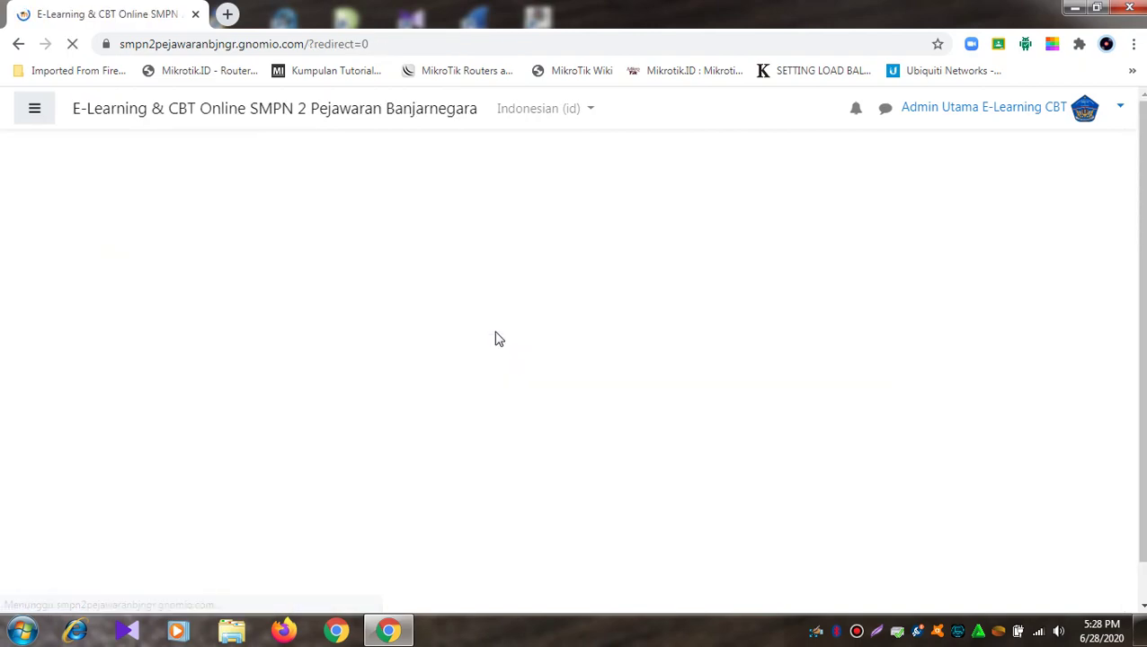
scroll(483, 313, "down", 5)
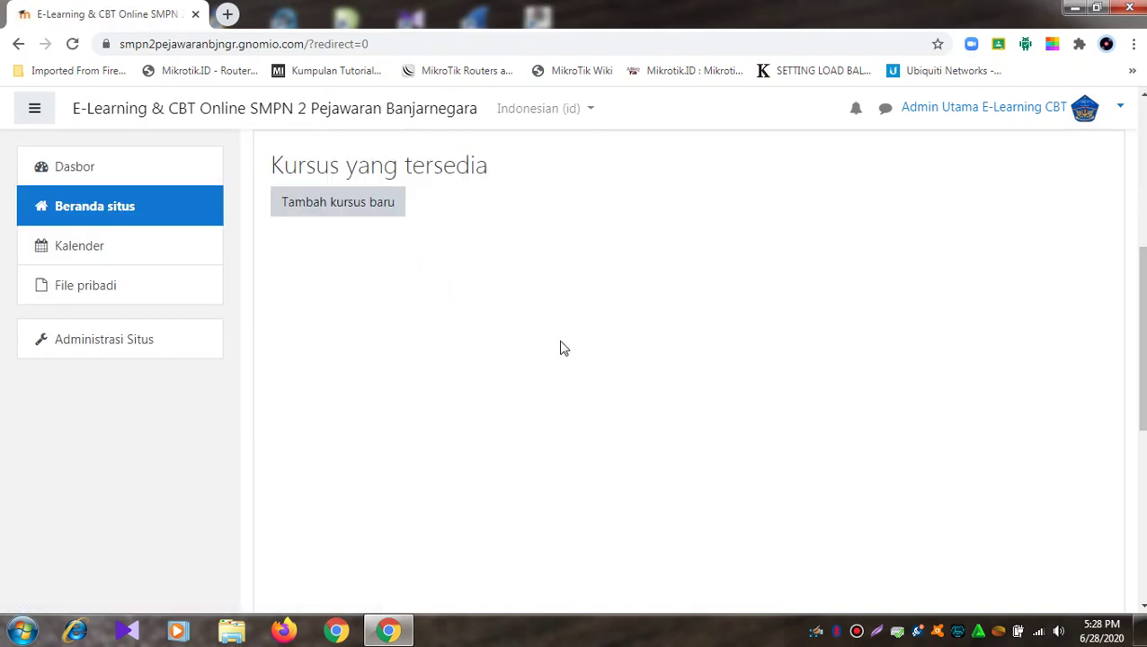
scroll(597, 331, "down", 5)
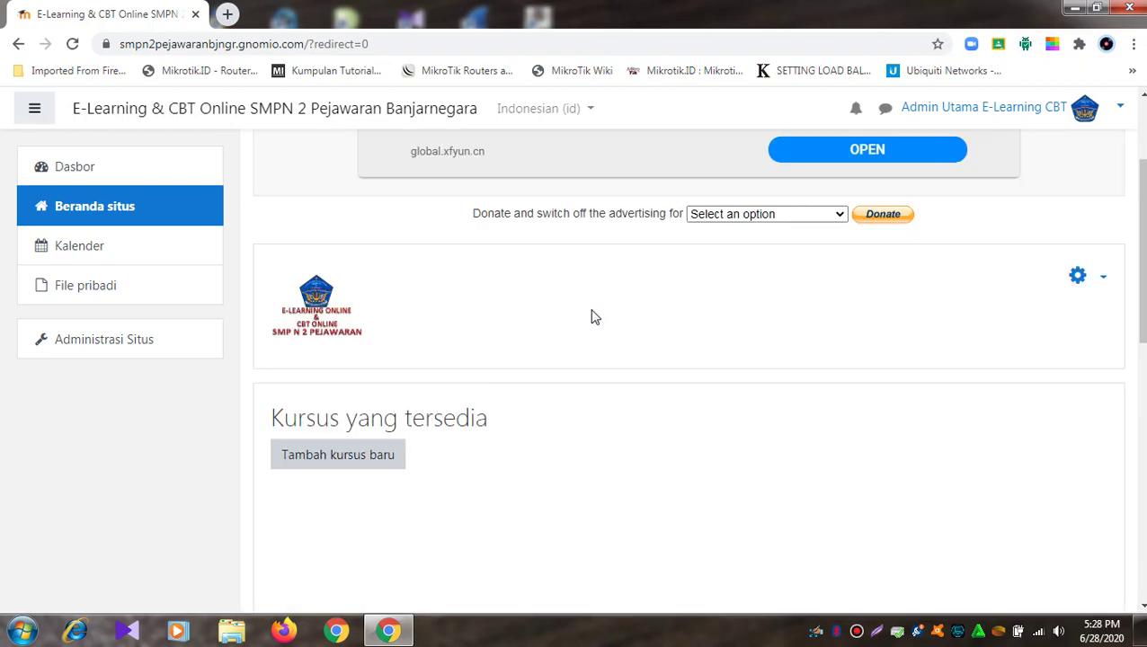